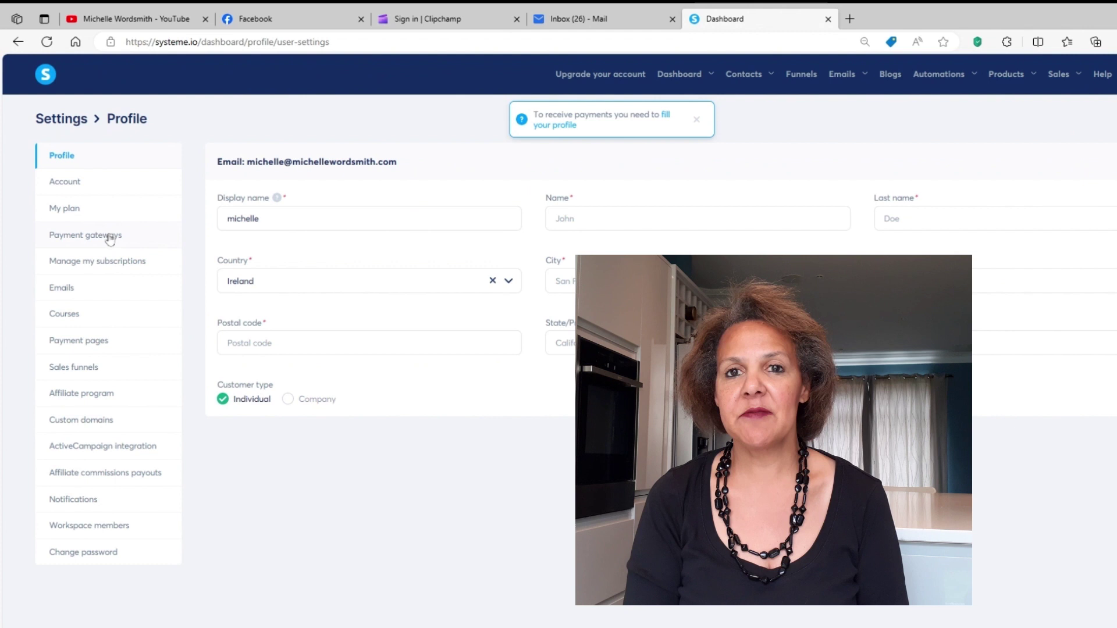
Open Payment gateways, start the PayPal connection, then return to the Stripe/PayPal gateway list.
click(110, 235)
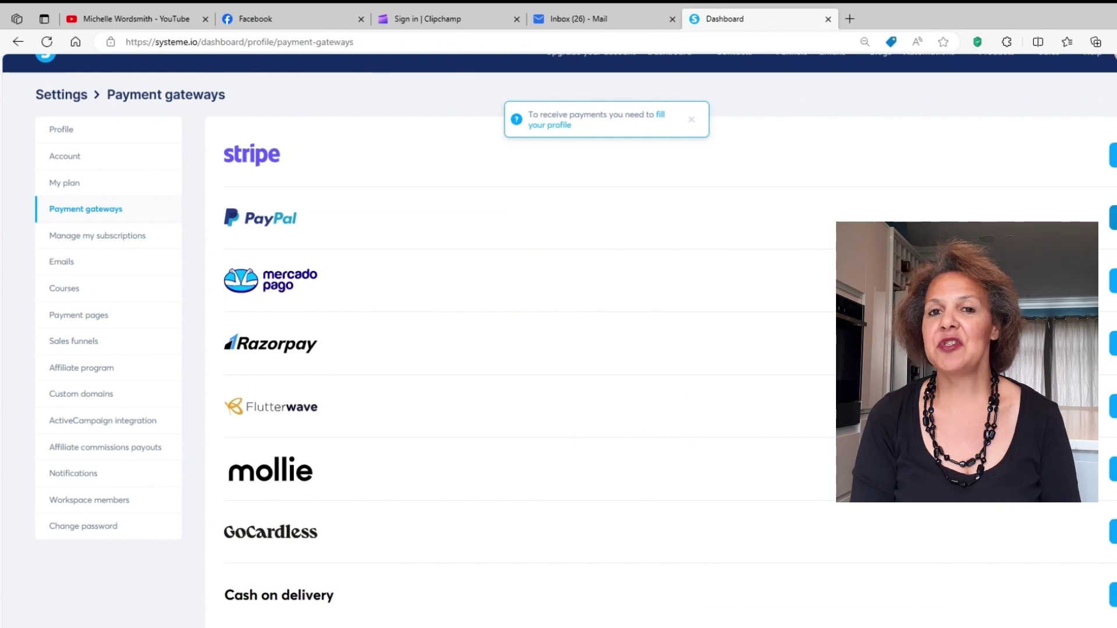
click(1112, 218)
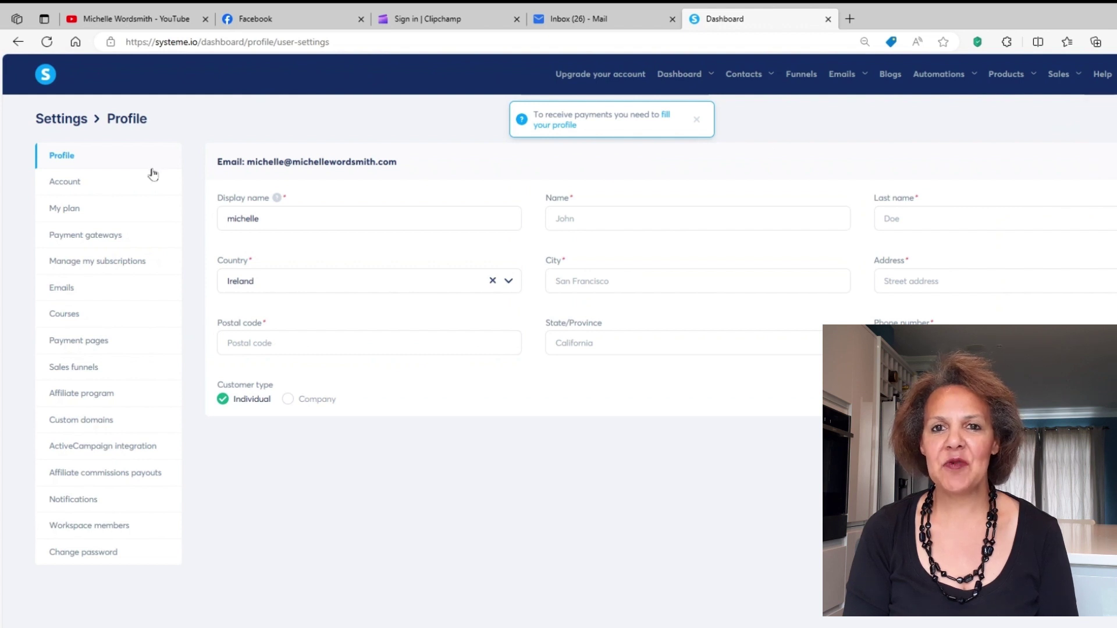
click(108, 237)
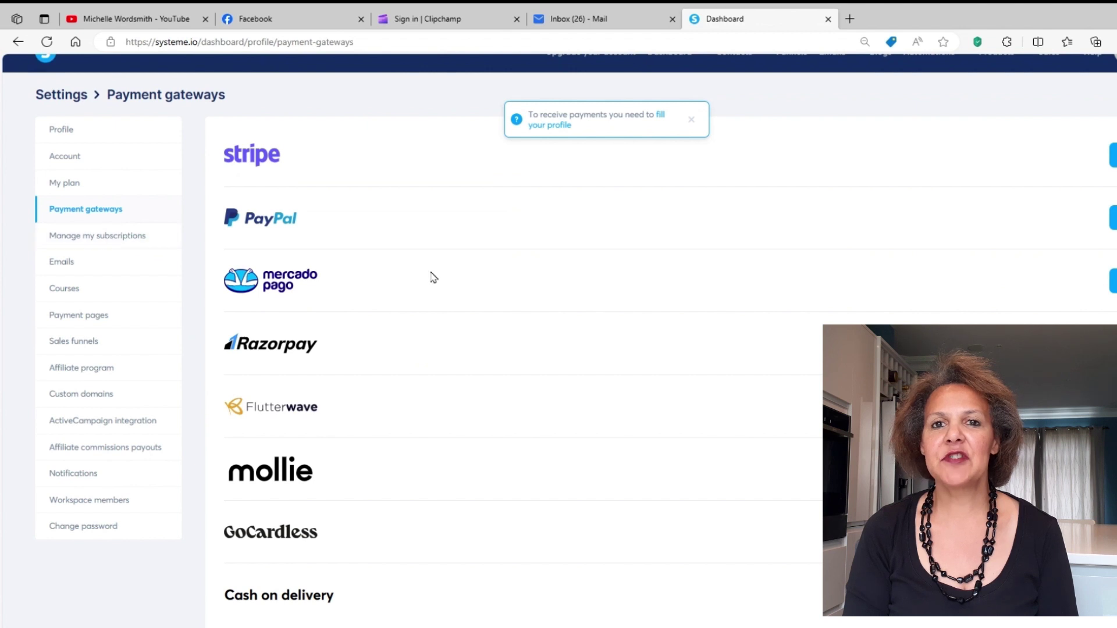
click(1110, 111)
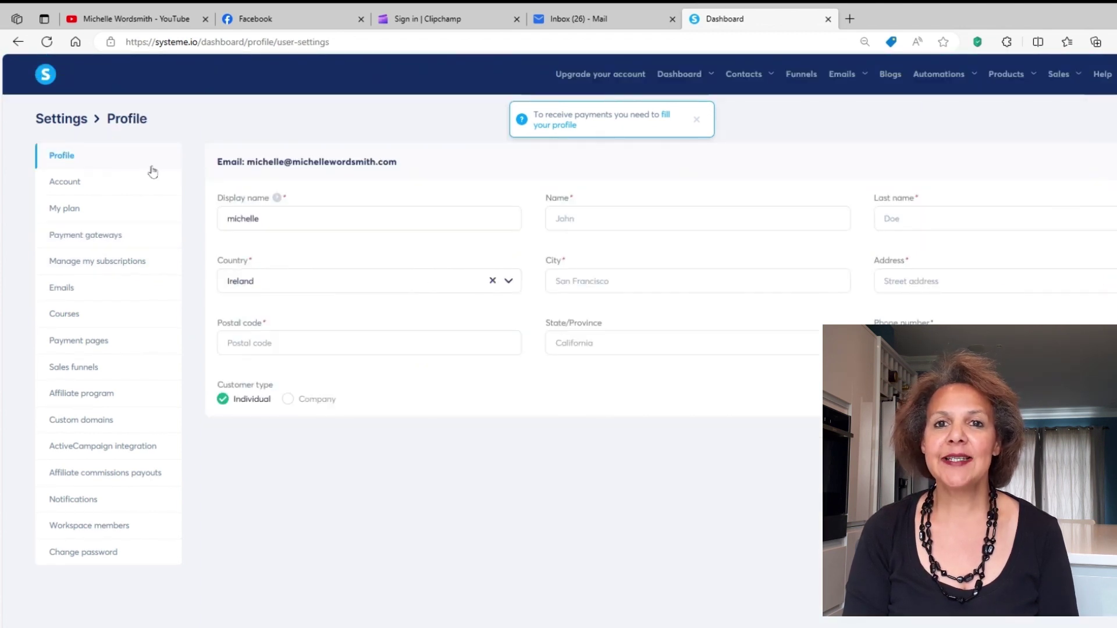
click(107, 234)
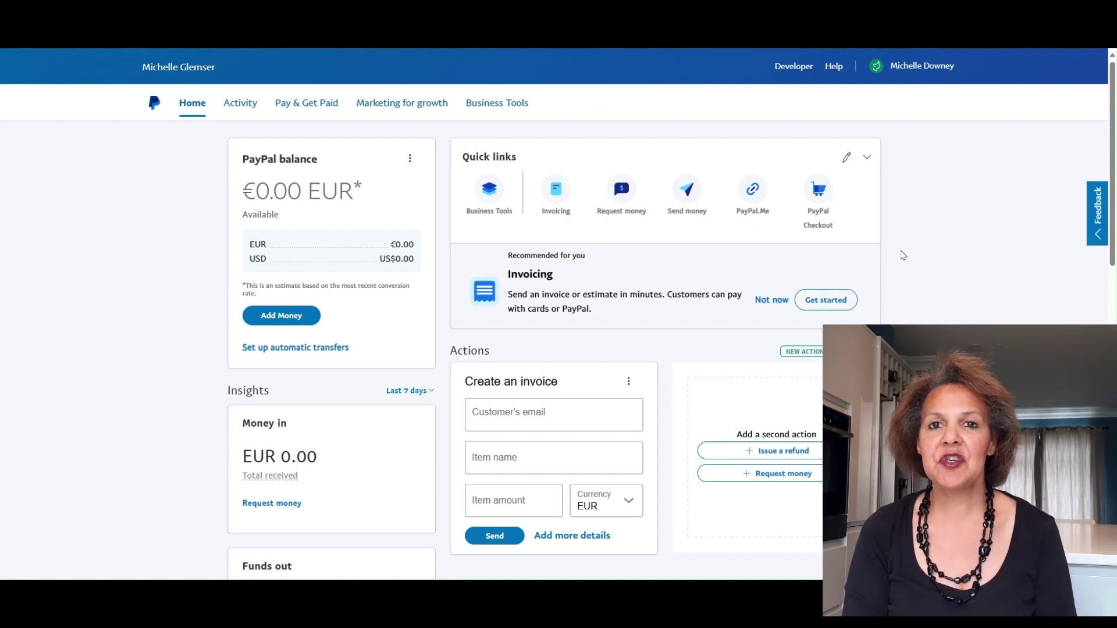
From the PayPal account menu, go to Account settings and open API access.
click(927, 72)
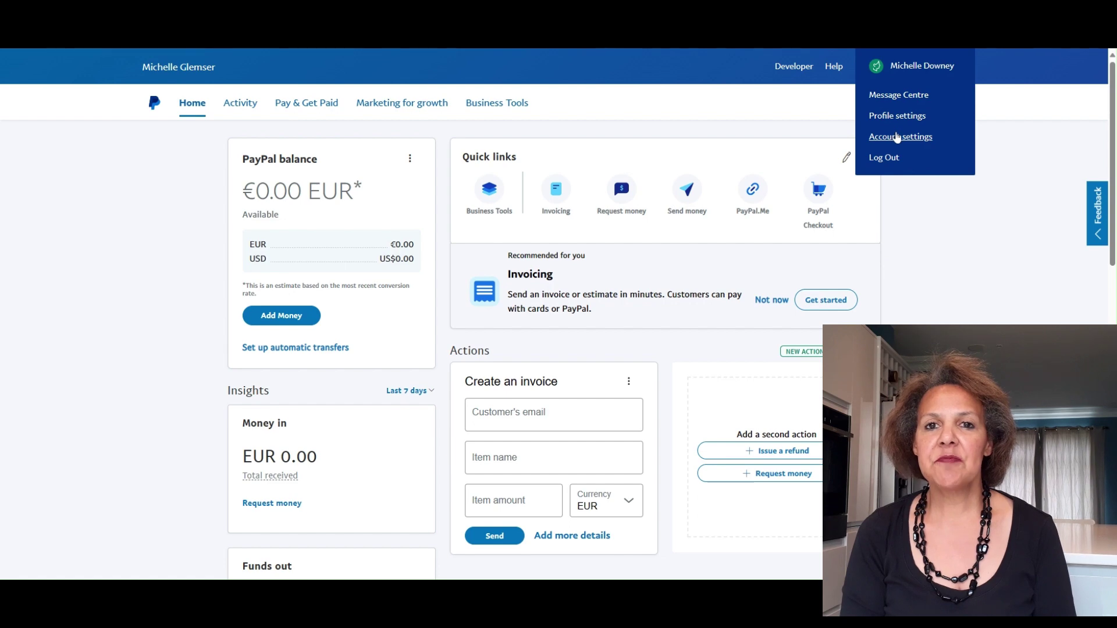
click(897, 138)
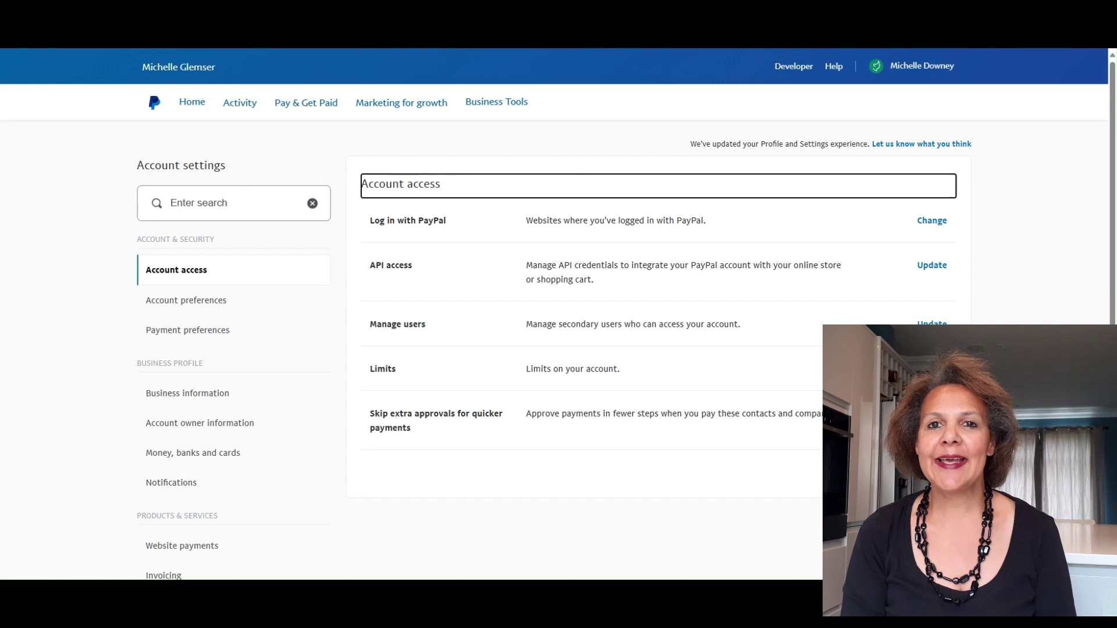
click(924, 69)
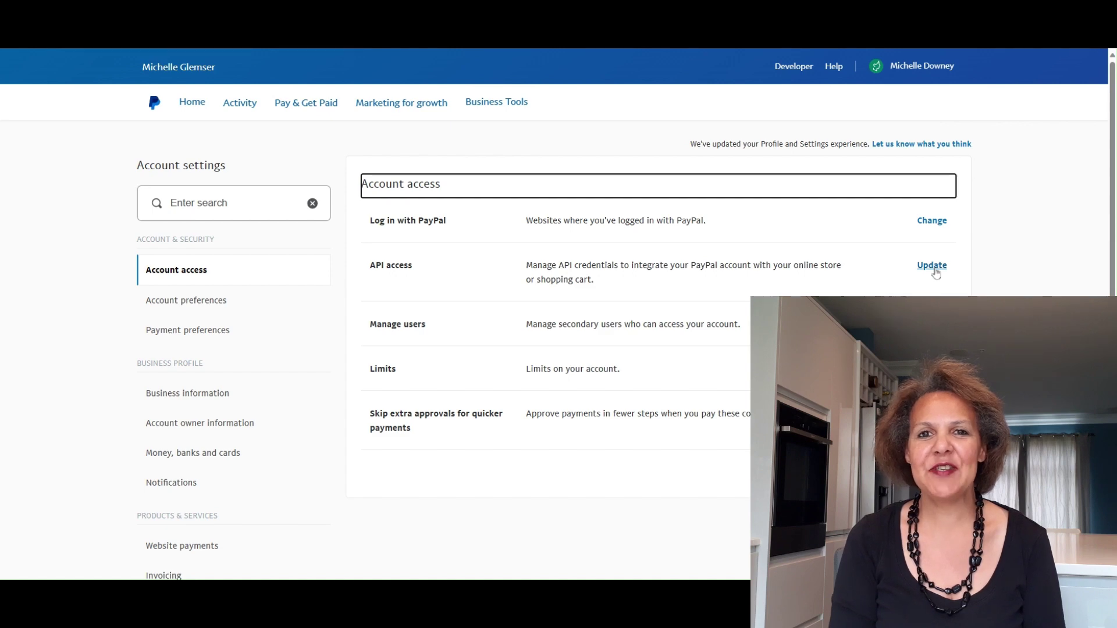
click(932, 265)
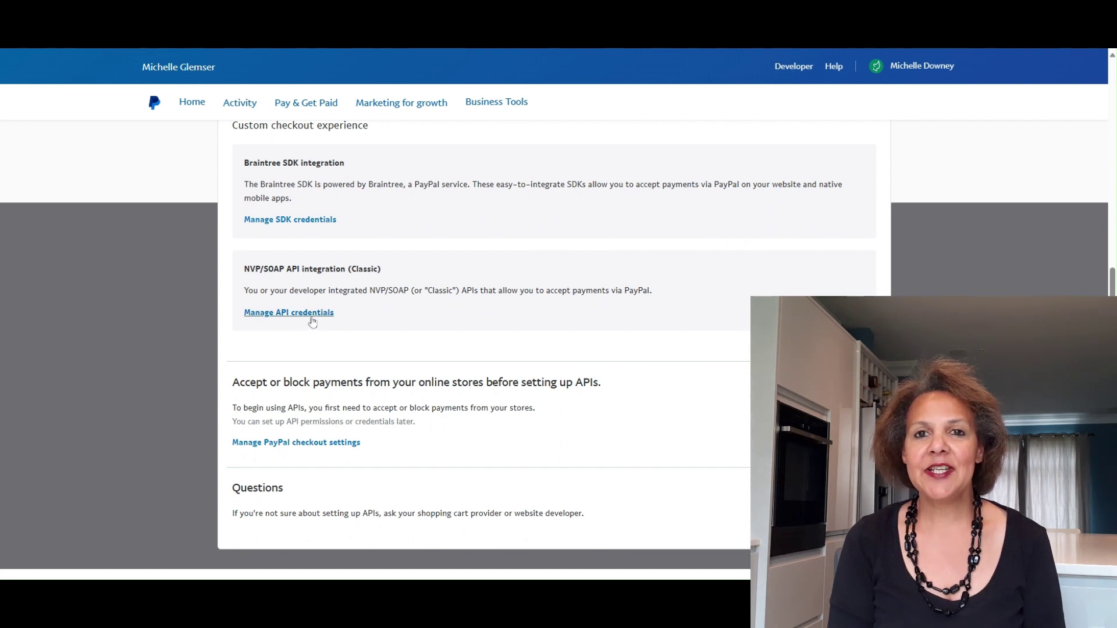
Choose Manage API credentials under the NVP/SOAP API integration.
click(312, 318)
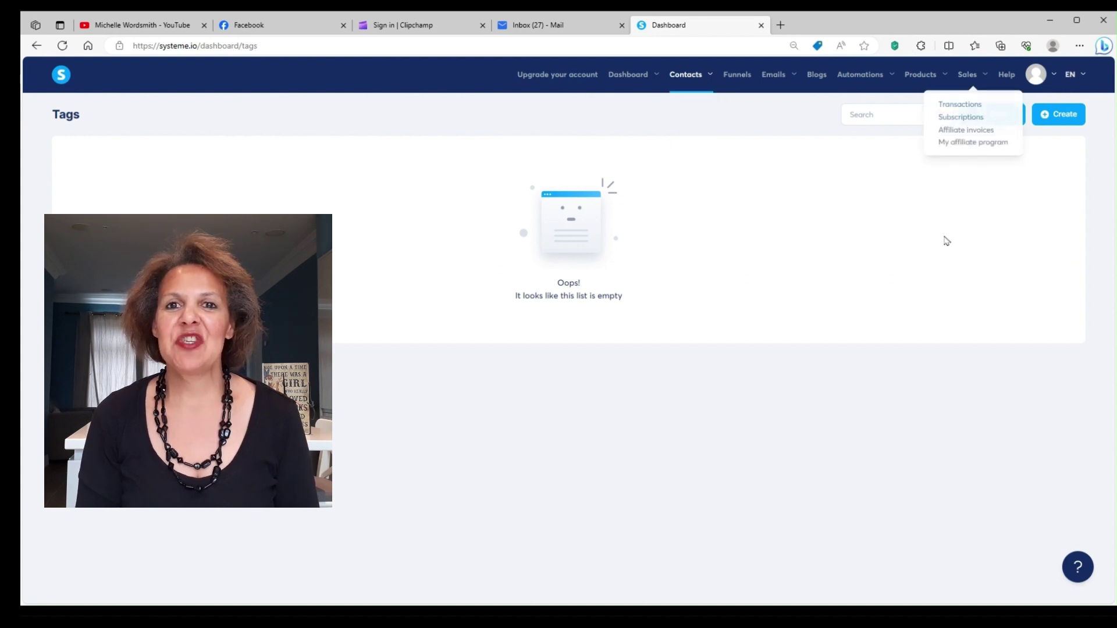
Create and save a contact tag named 'Test Ebook' on the Tags page.
click(1055, 114)
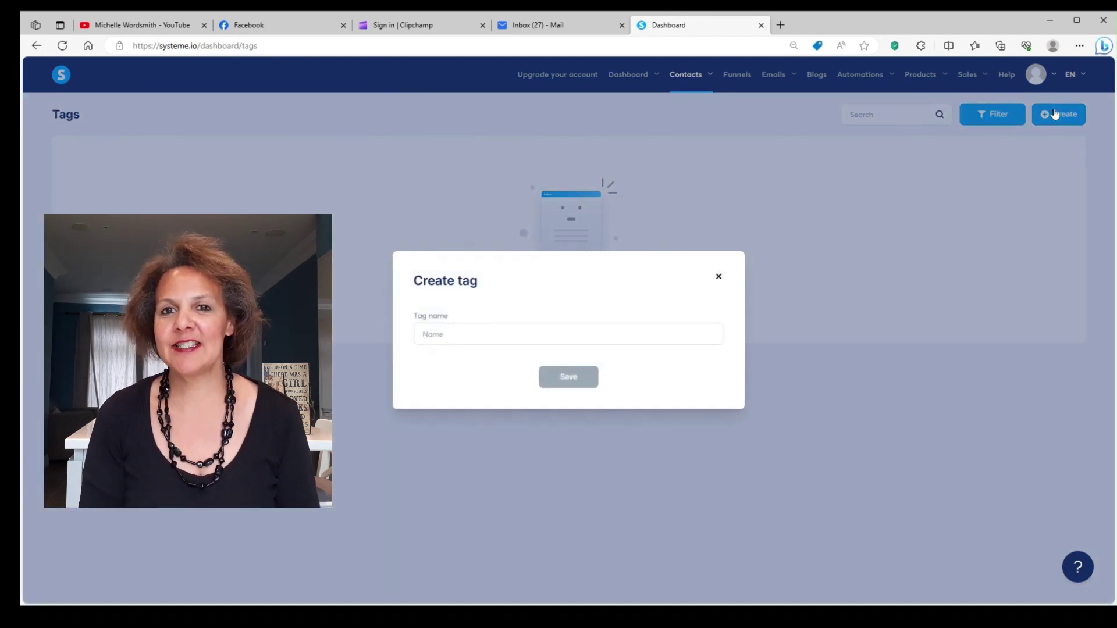
click(517, 336)
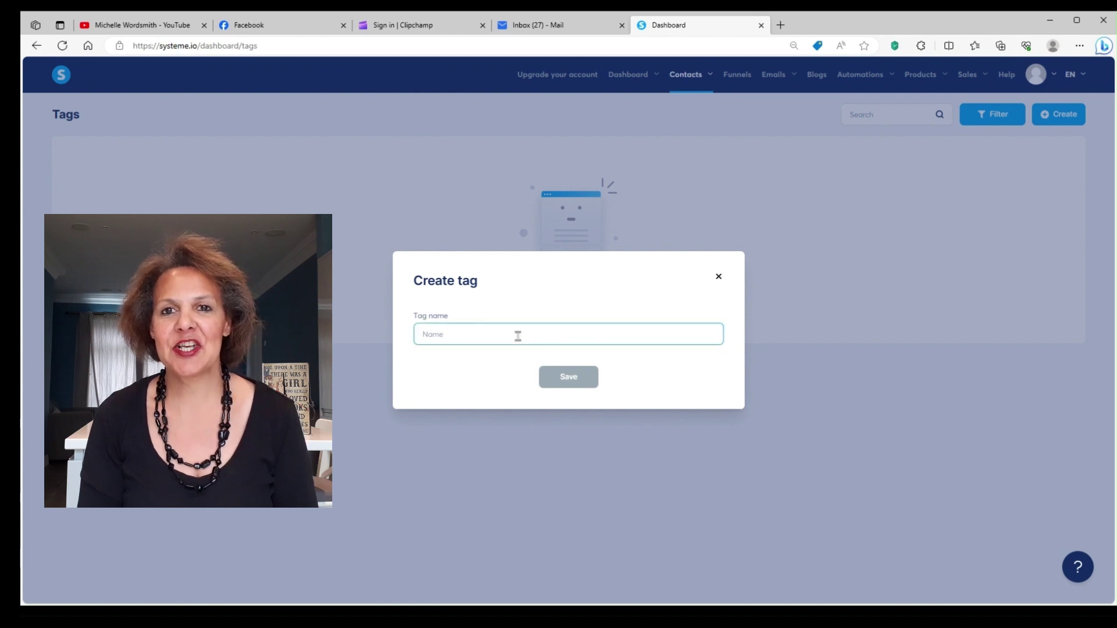
text(E)
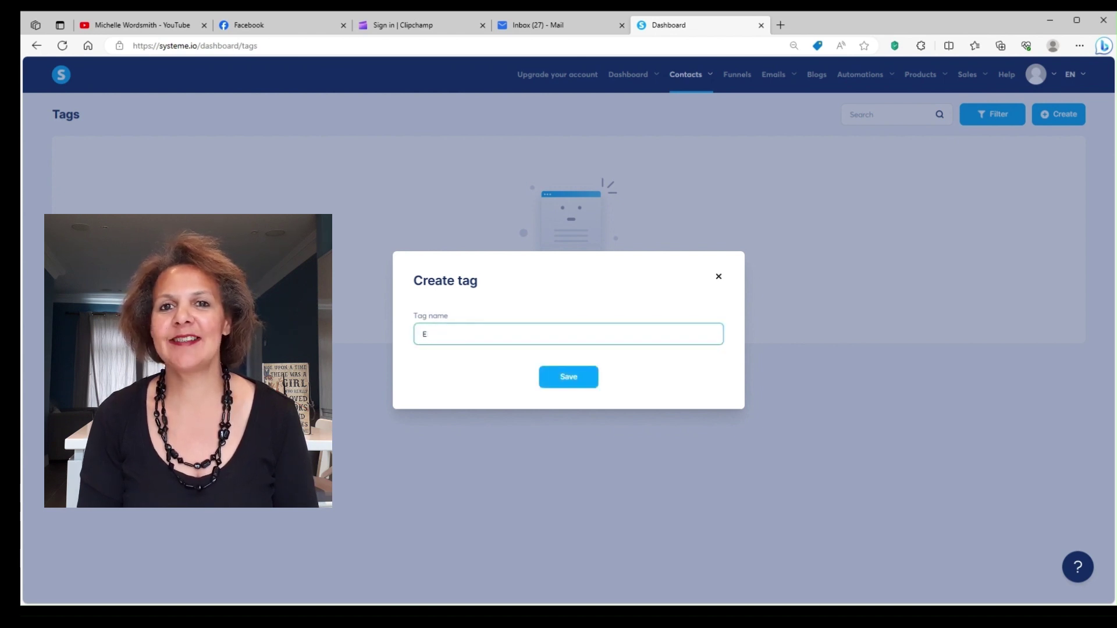
text(est)
key(Return)
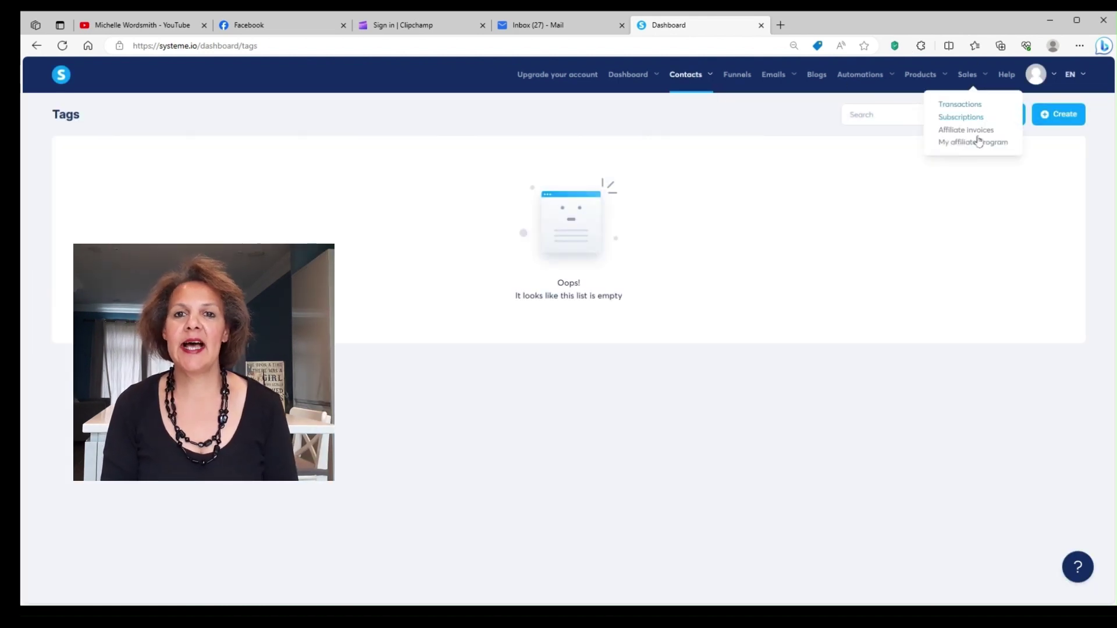
click(1055, 115)
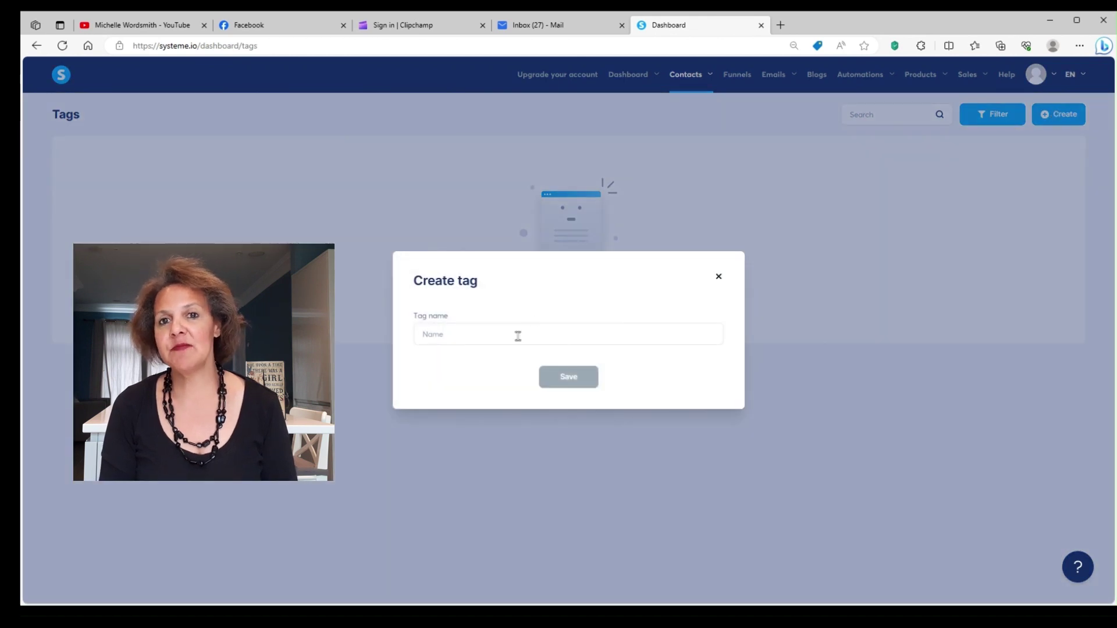
click(518, 336)
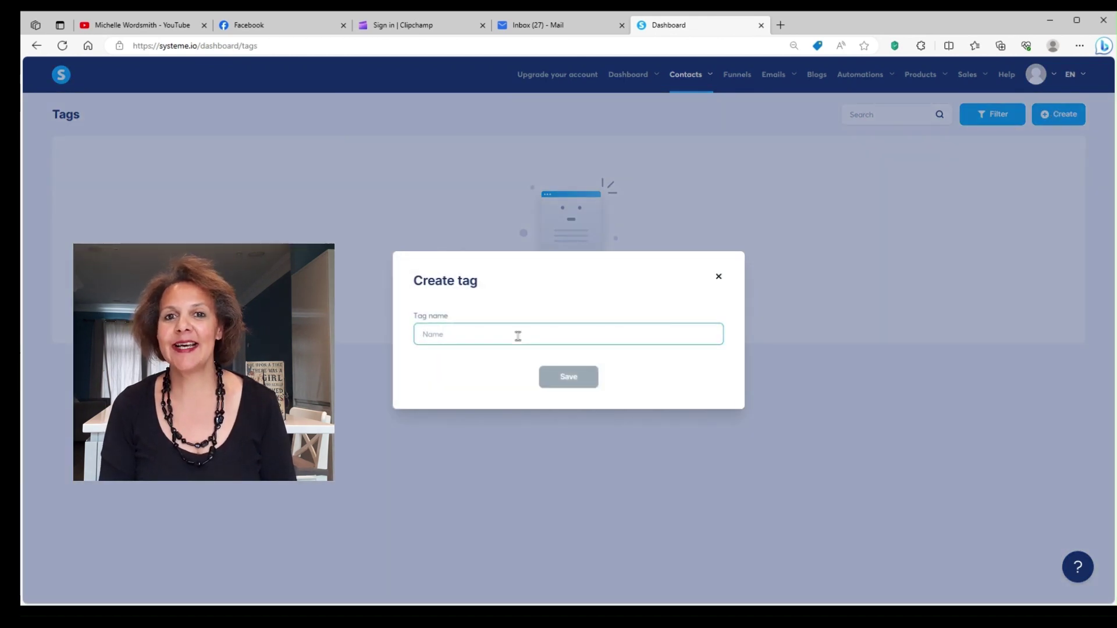
text(Eboo)
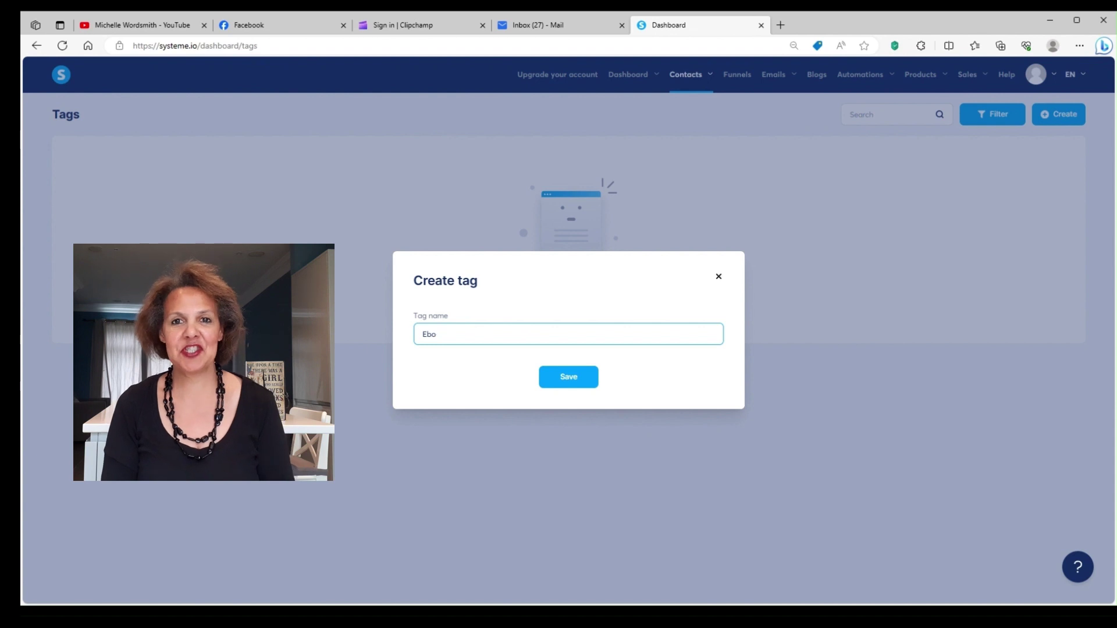
key(BackSpace)
key(BackSpace)
key(BackSpace)
text(Test Ebook)
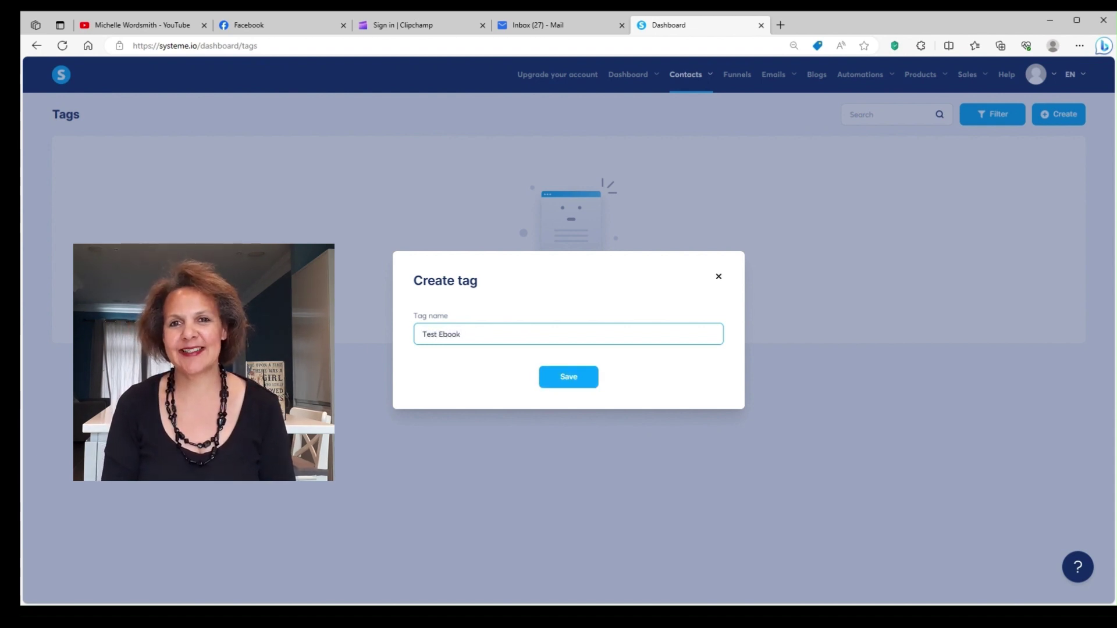
click(547, 377)
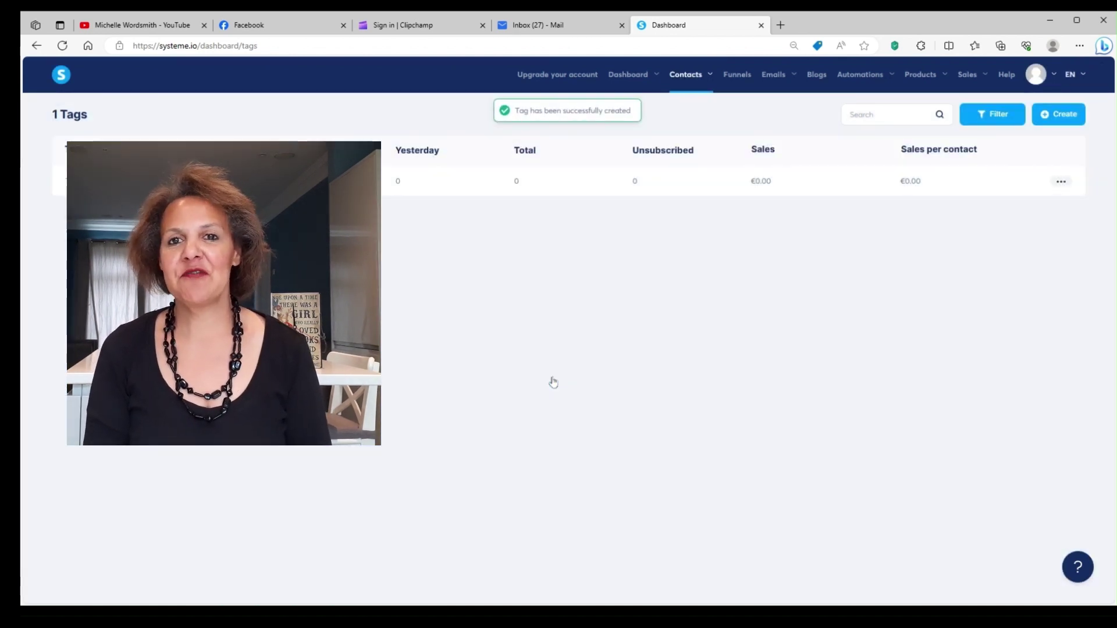
Create a Sell funnel named 'Test Ebook' priced in U.S. Dollar.
click(739, 77)
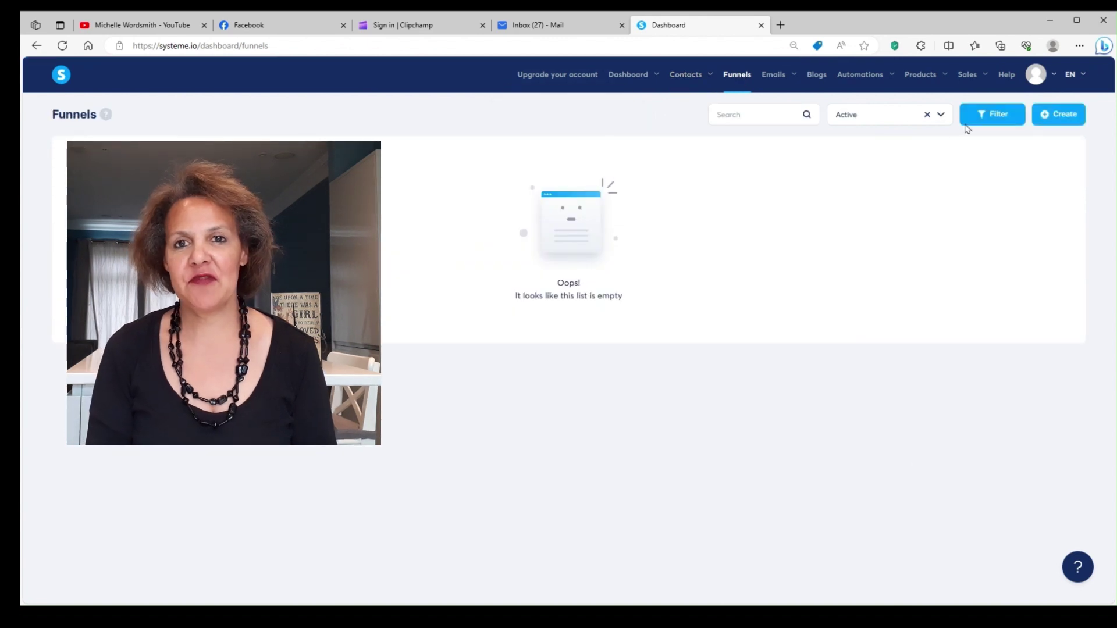
click(1057, 117)
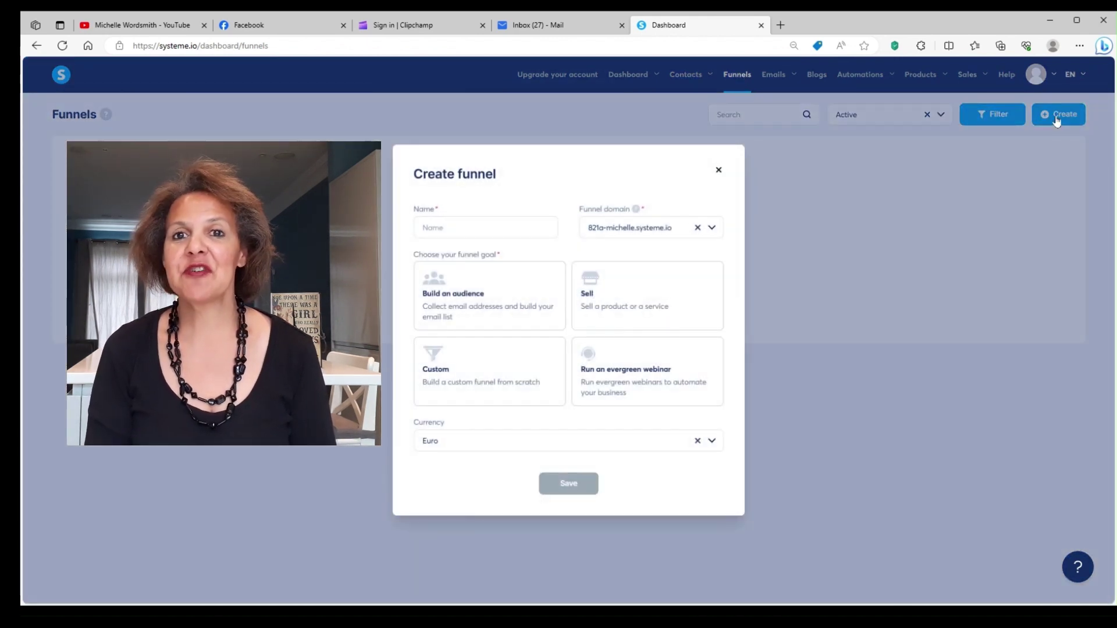
click(549, 228)
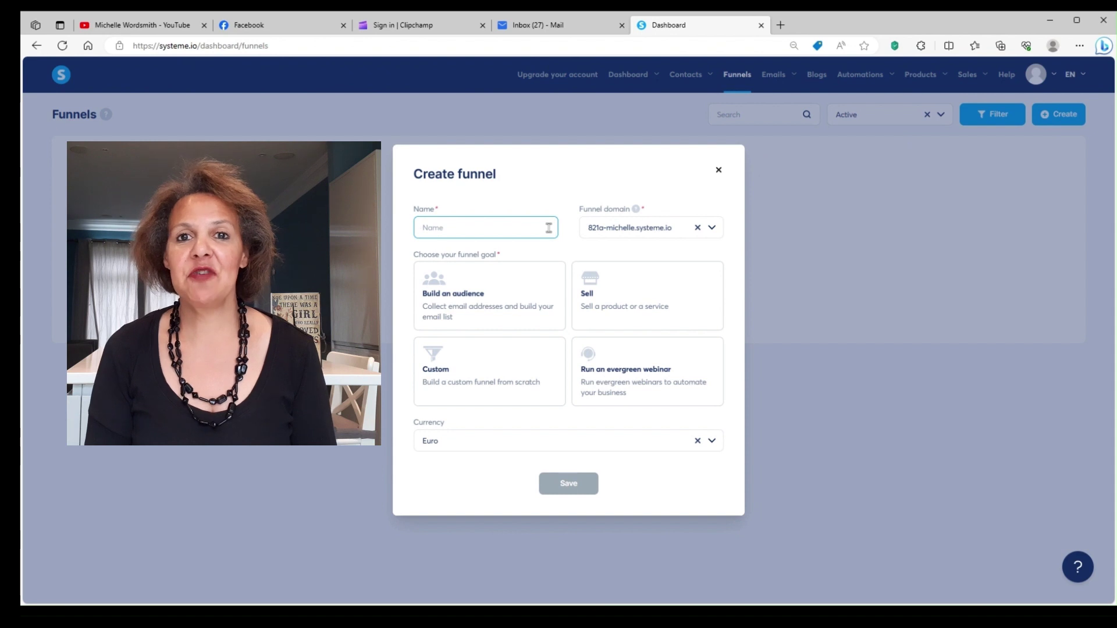
key(BackSpace)
key(BackSpace)
key(BackSpace)
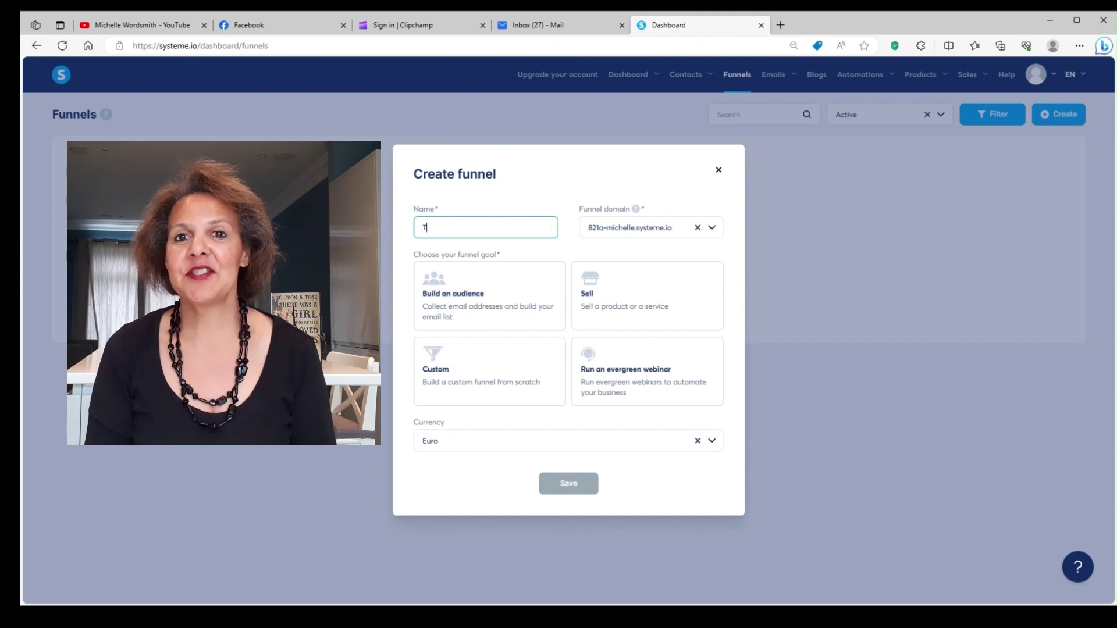
text(Test Eb)
text(ook)
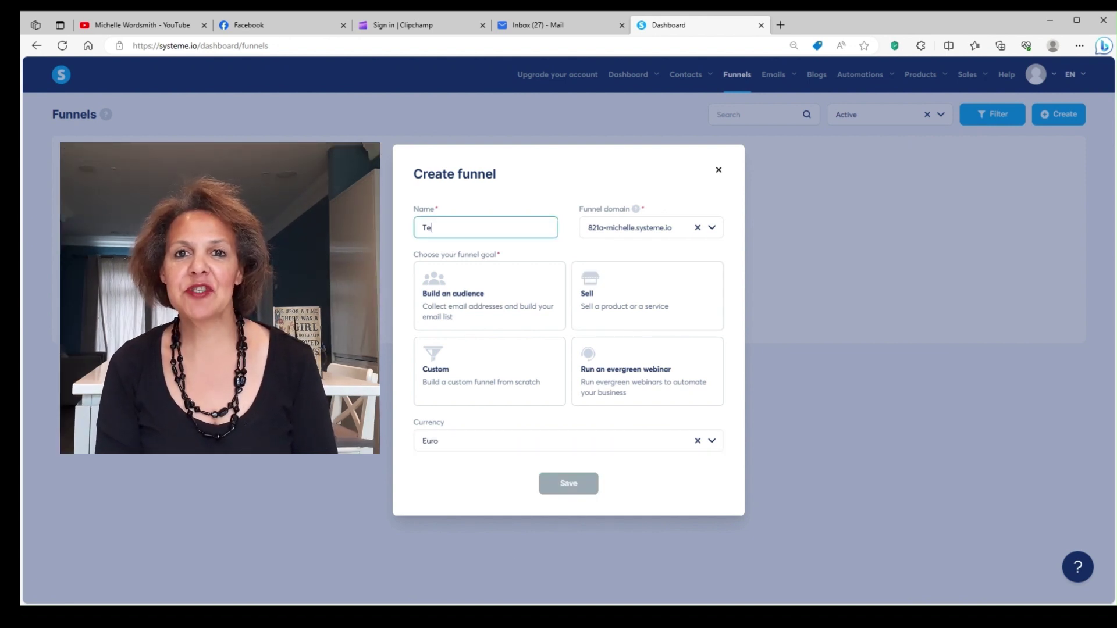
text(st E)
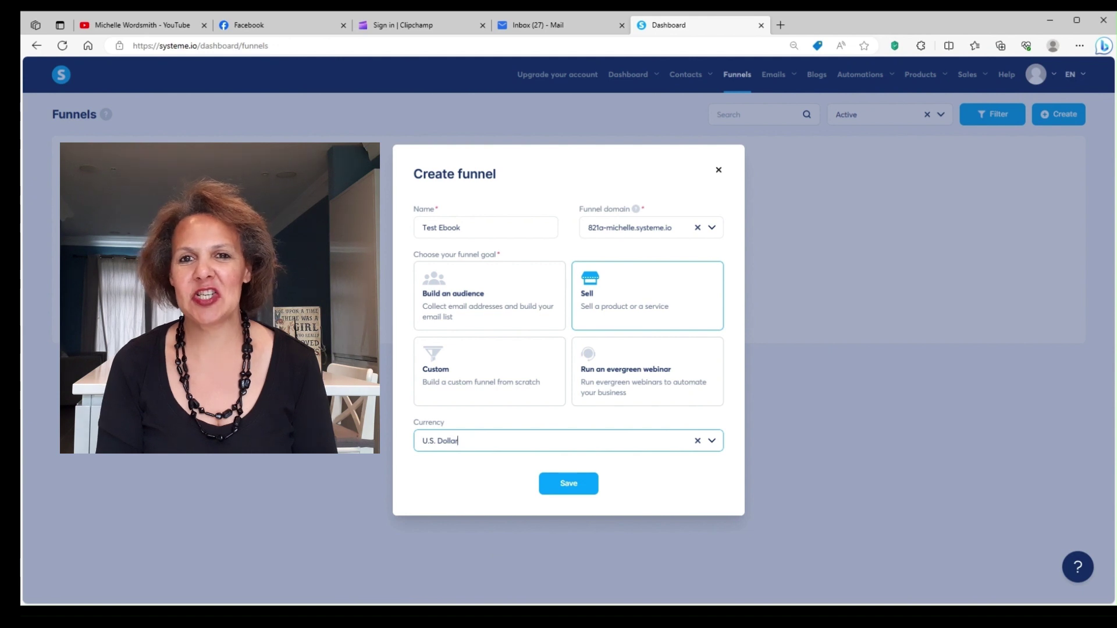
click(588, 486)
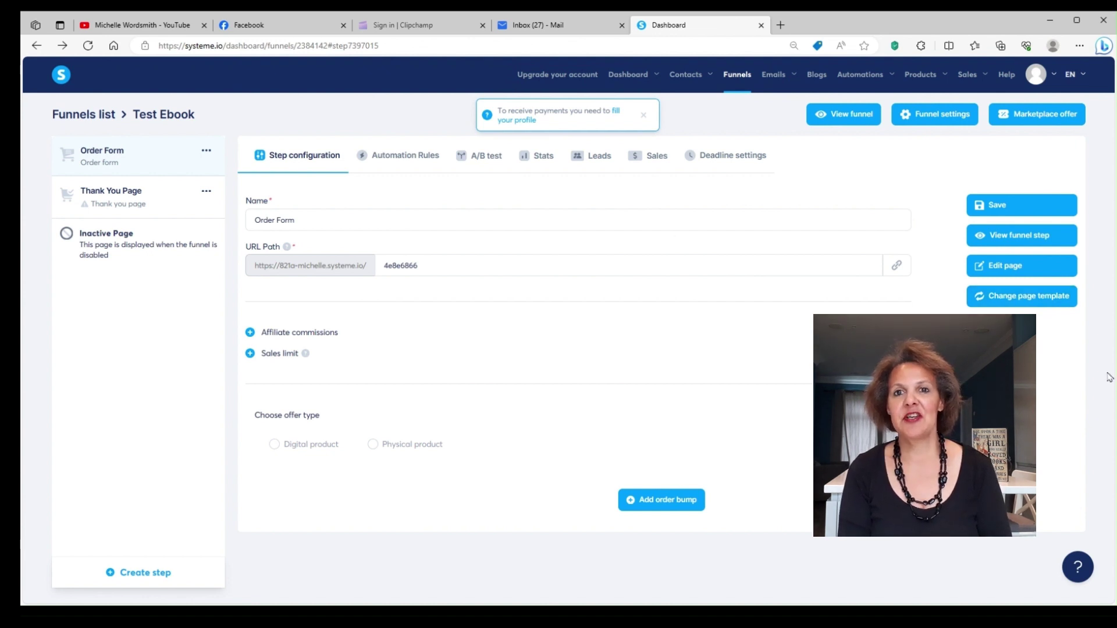
Make the Order Form sell a digital product granting the Test Ebook tag, then begin a price plan.
click(274, 445)
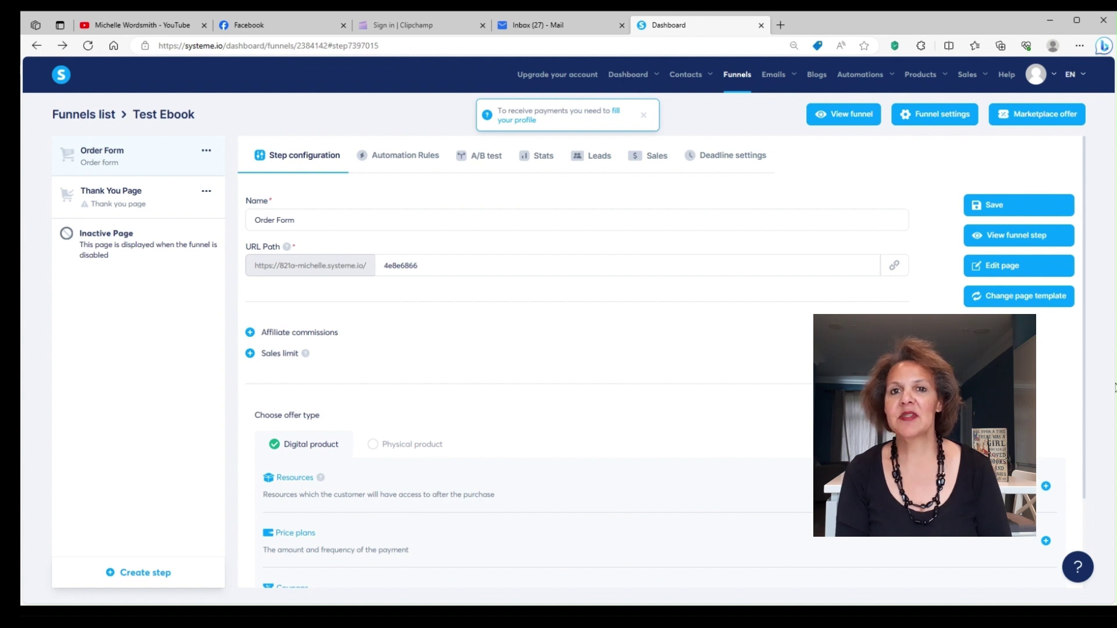
scroll(1088, 410, down, 2)
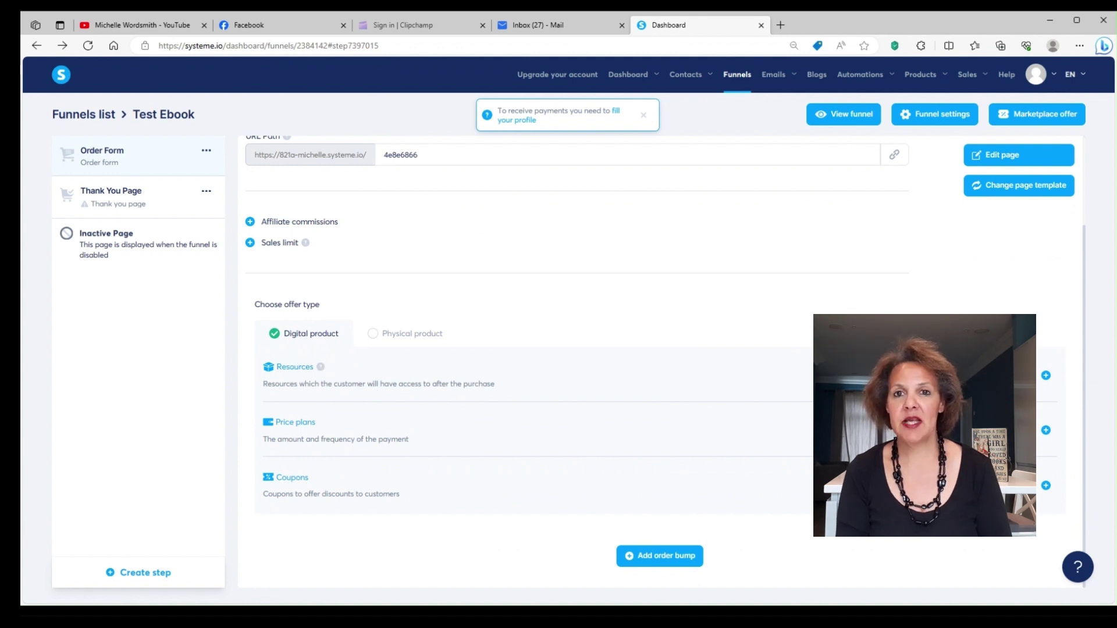
click(1046, 375)
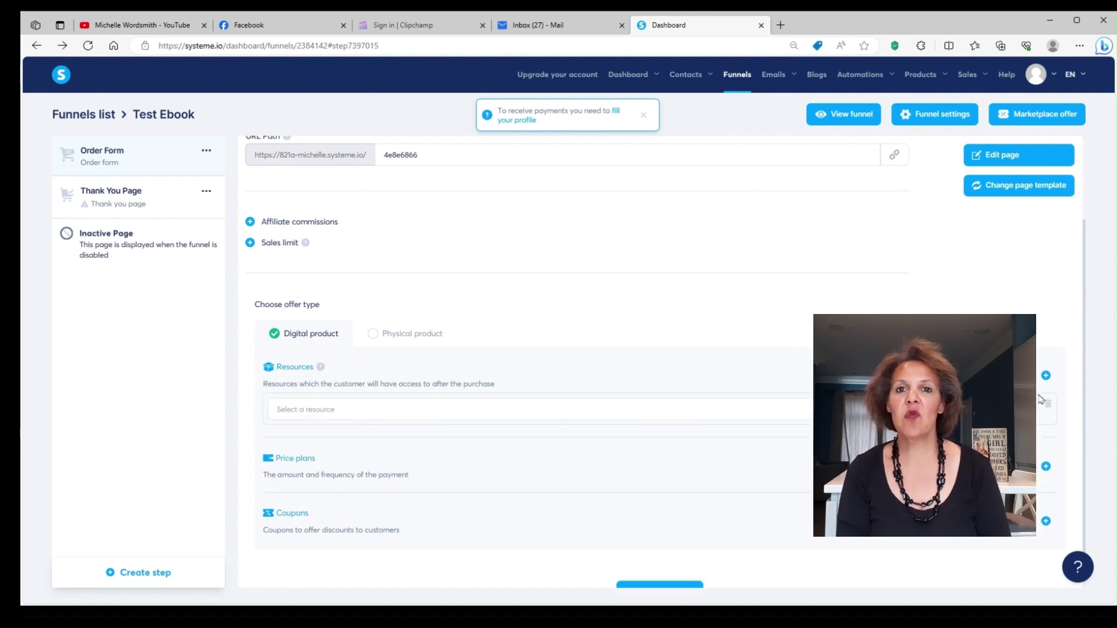
click(1024, 408)
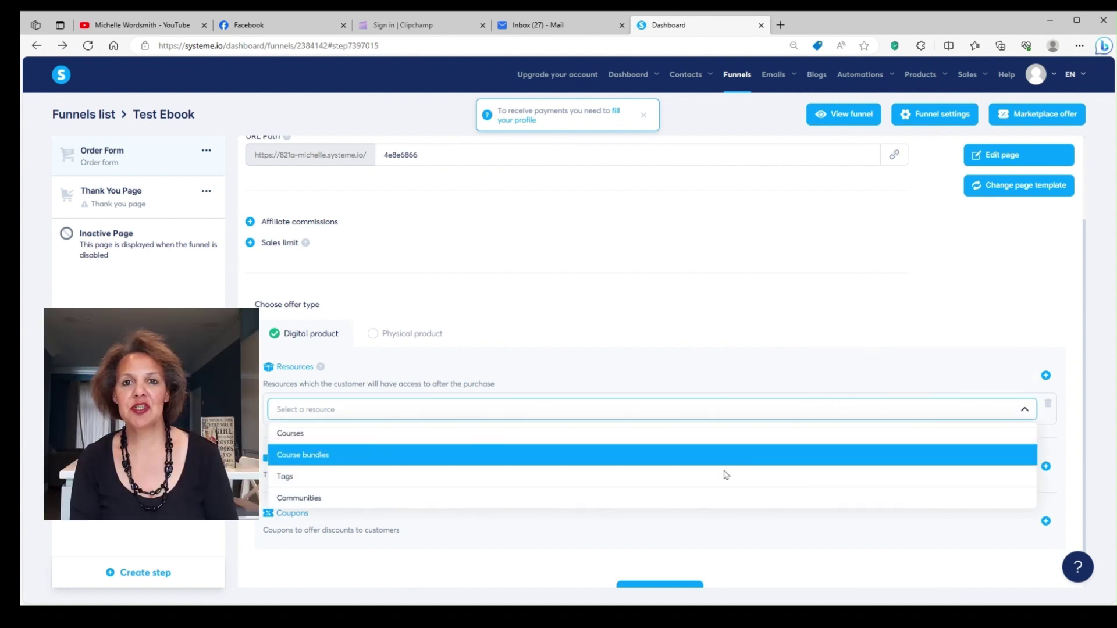
click(725, 475)
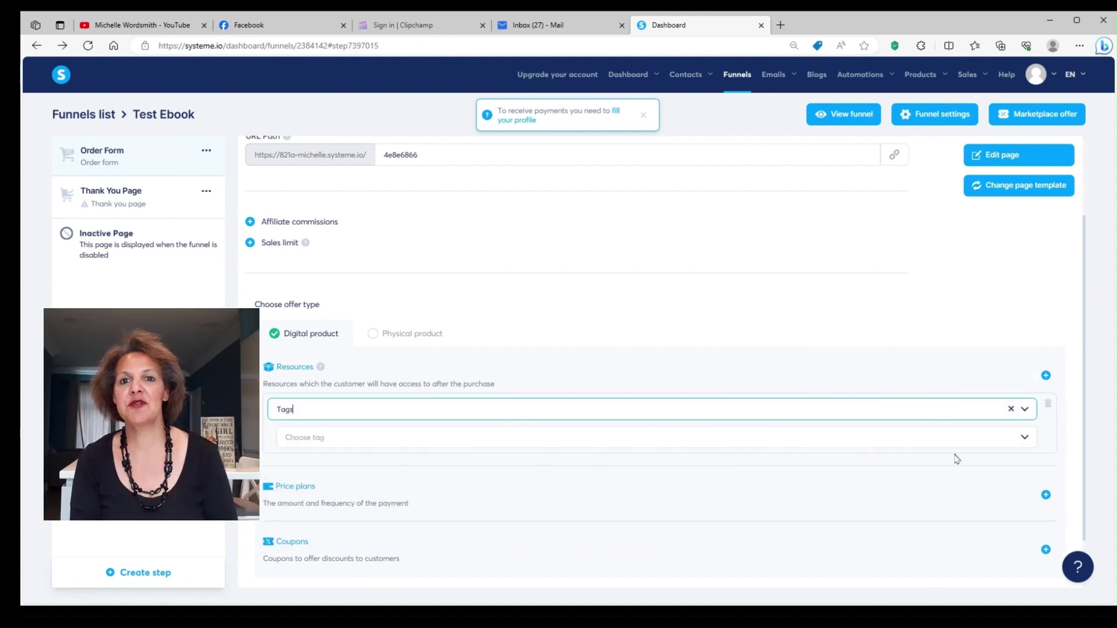
click(1024, 437)
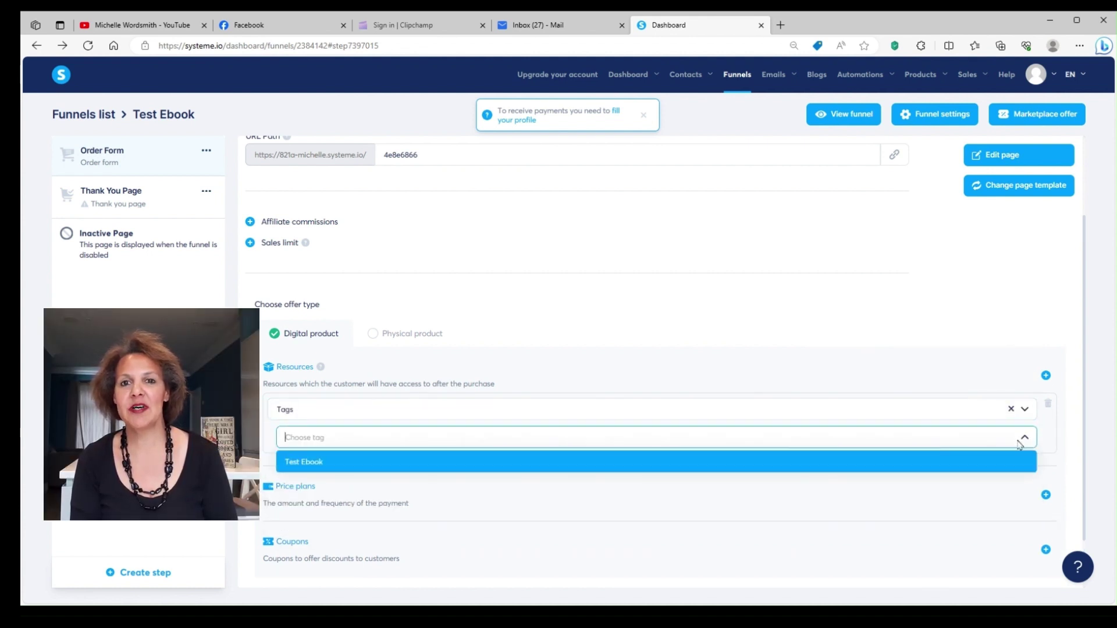
click(502, 463)
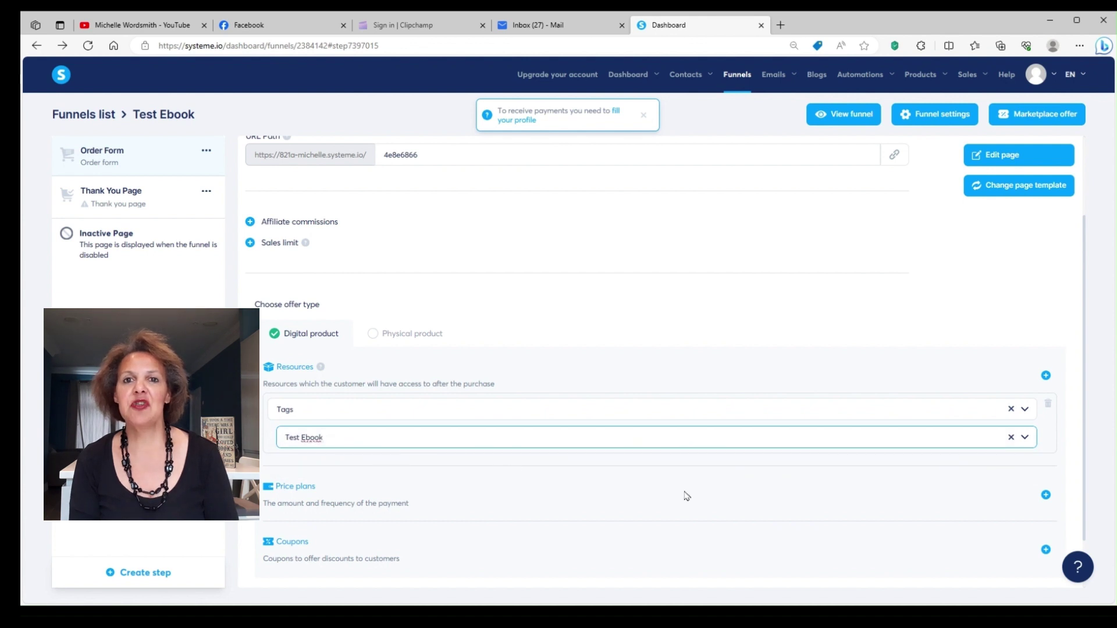
click(1046, 495)
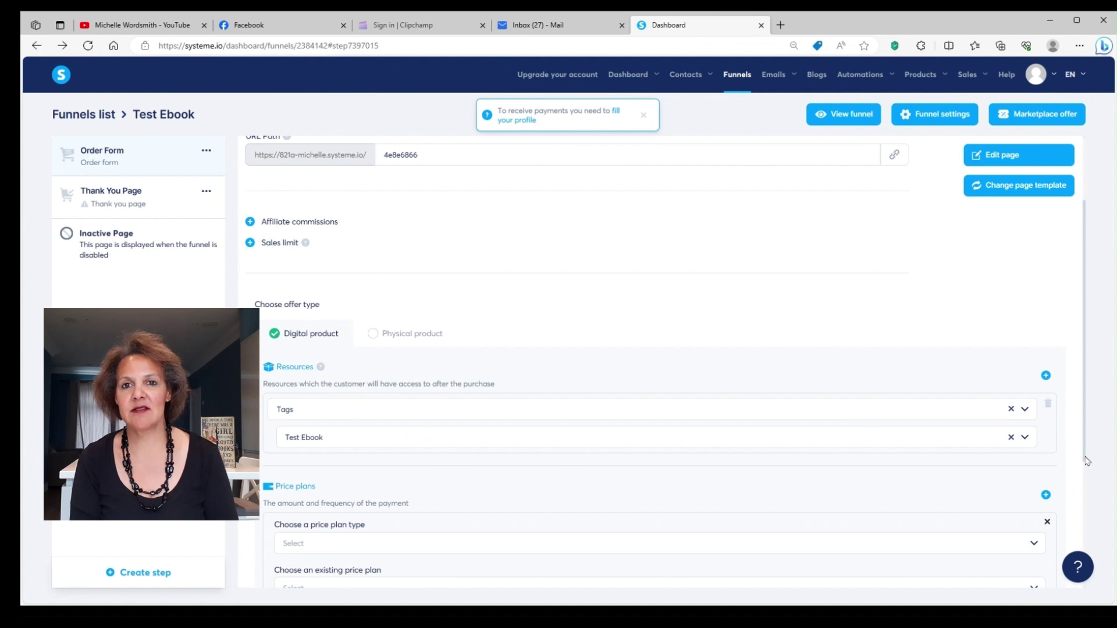
Enter 'Test Ebook' as both the plan's dashboard name and statement descriptor.
scroll(1087, 461, down, 4)
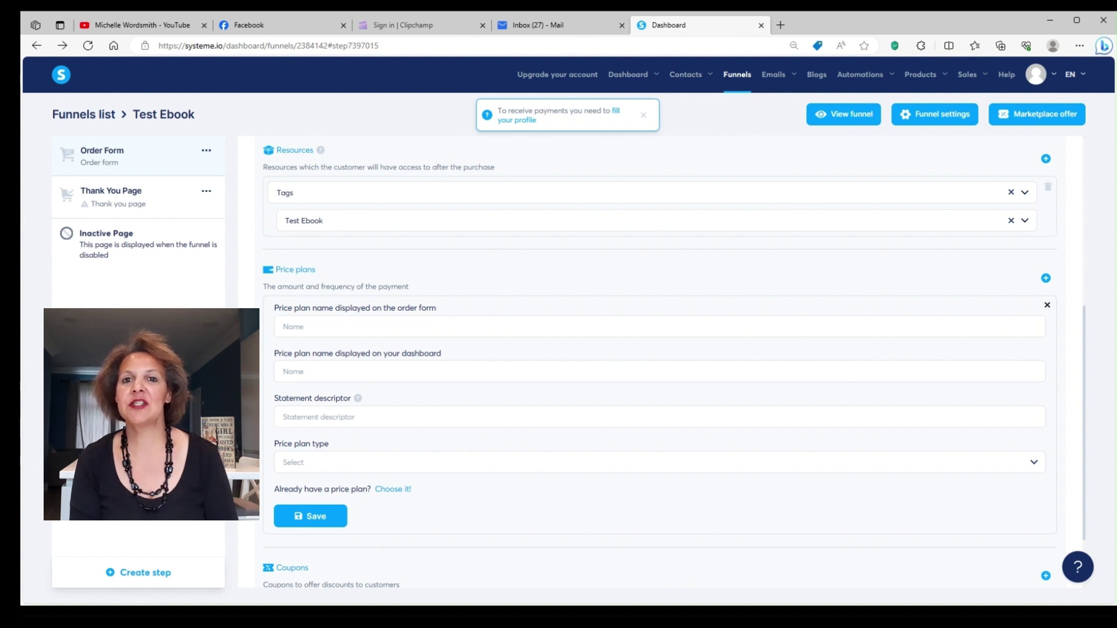
click(435, 377)
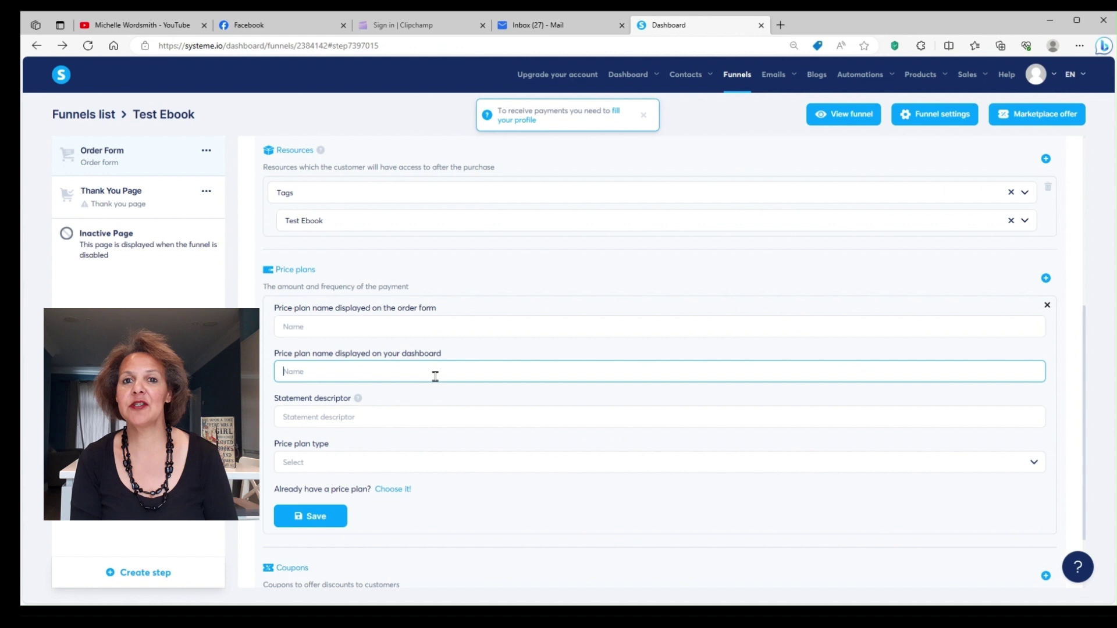
text(Test E)
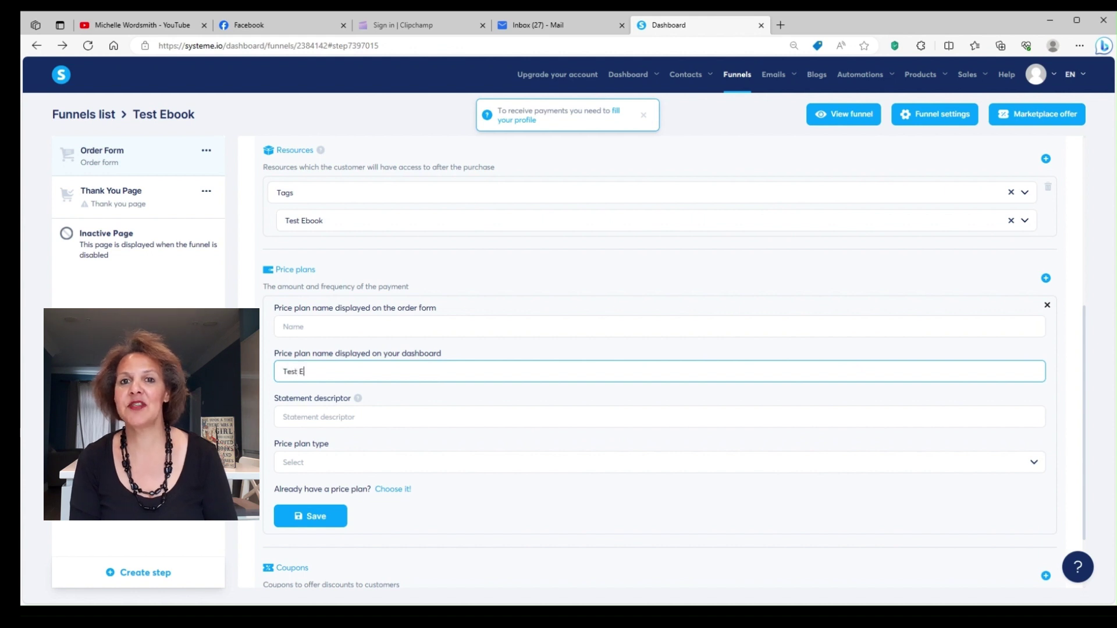
text(book)
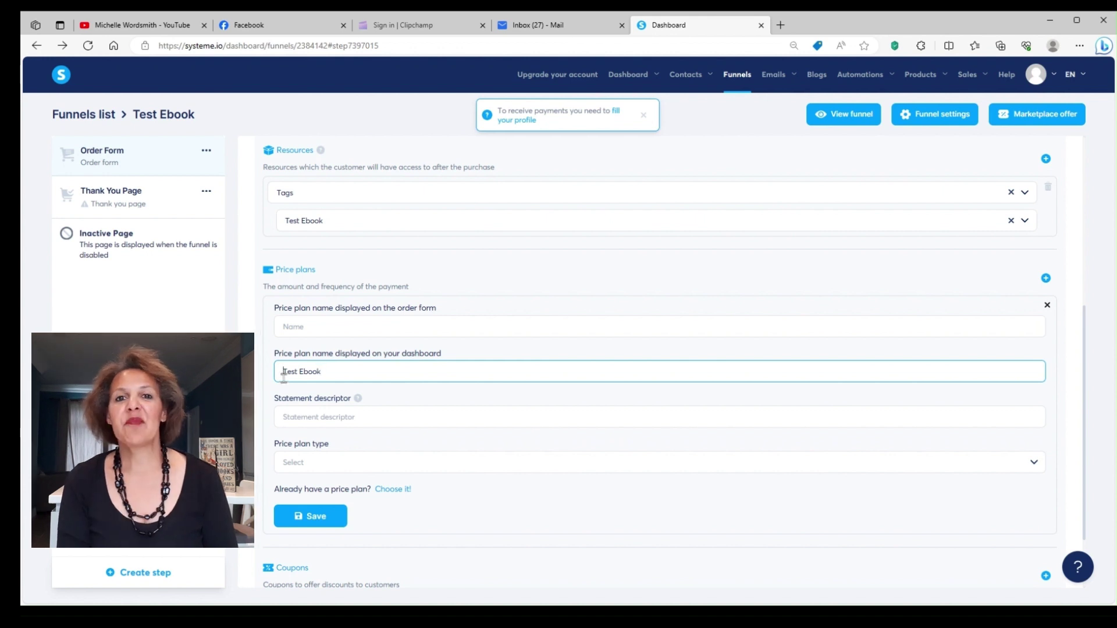
drag(284, 372, 323, 372)
key(ctrl+c)
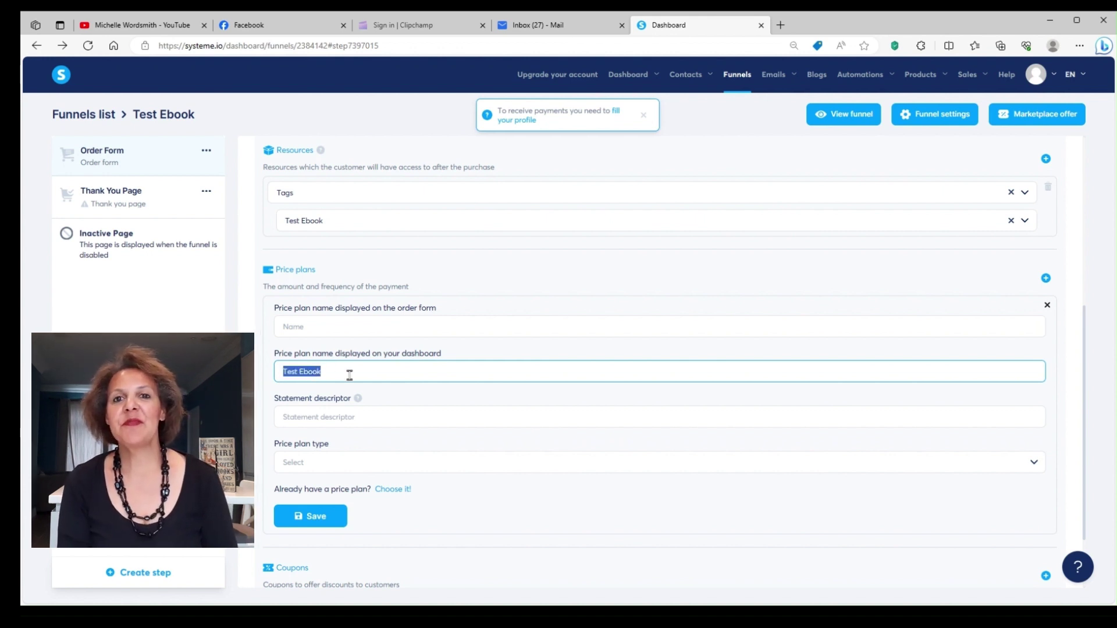
click(322, 419)
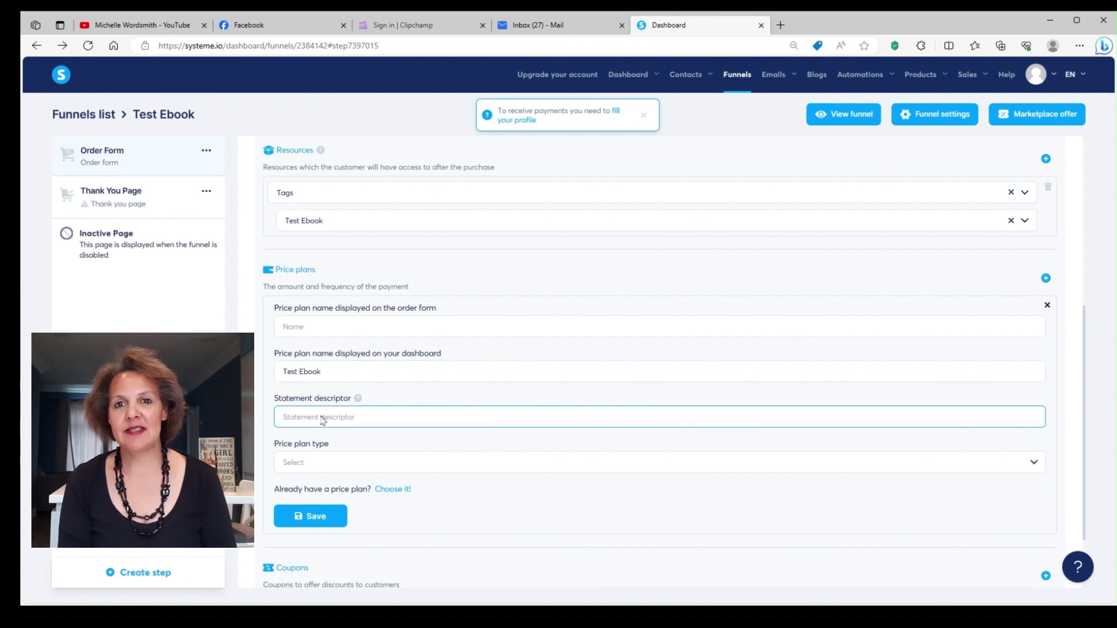
key(ctrl+v)
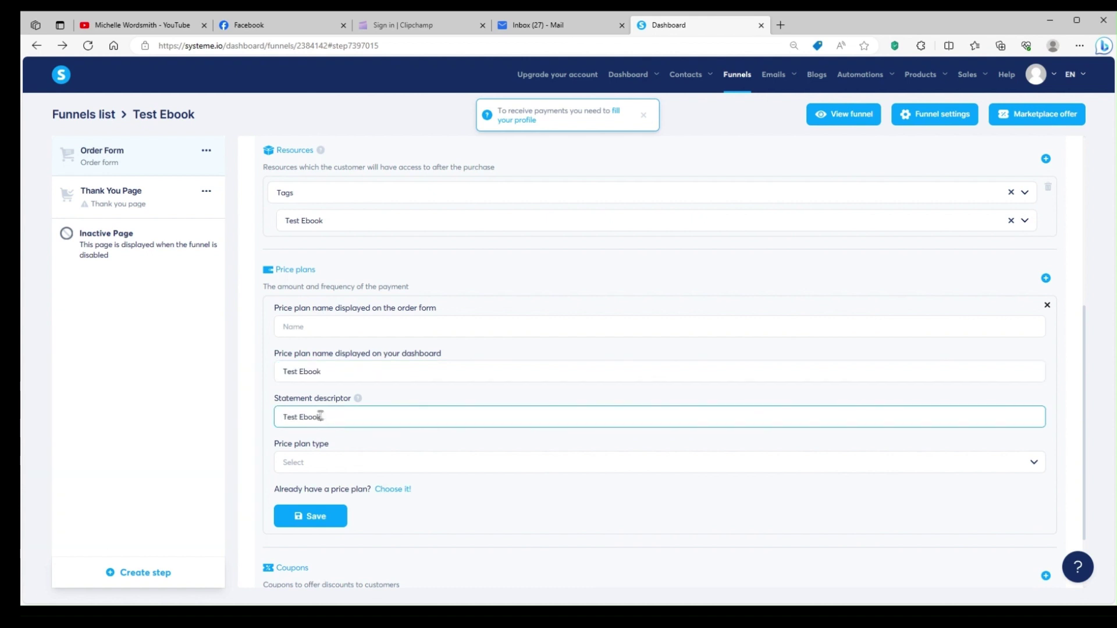
Make it a one-time payment plan with a 5.00 USD payment amount.
click(309, 461)
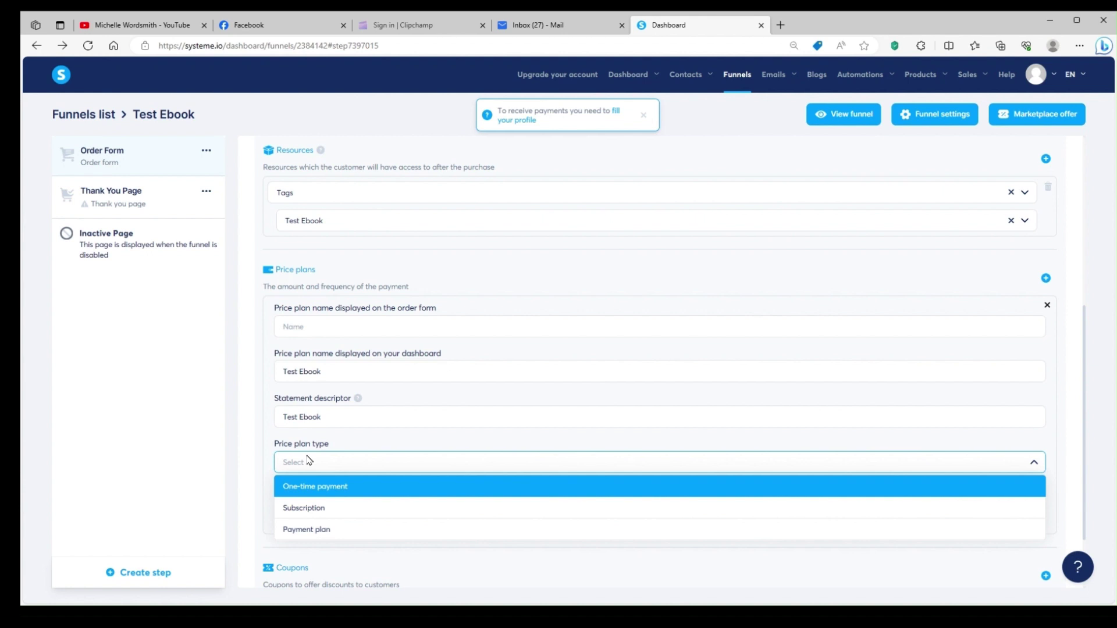
click(313, 486)
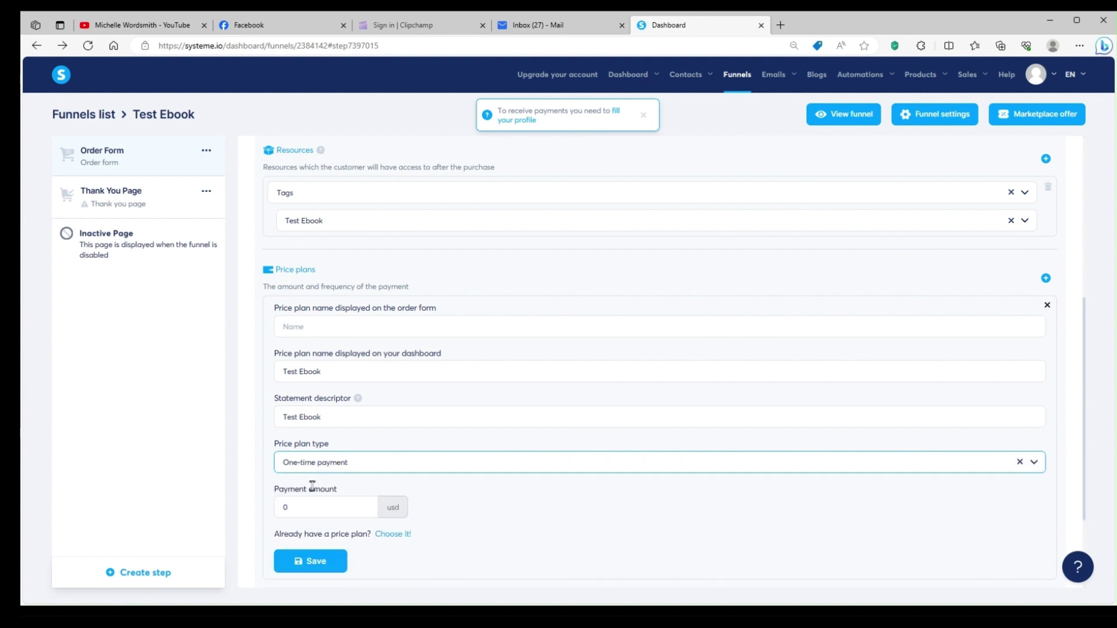
click(302, 506)
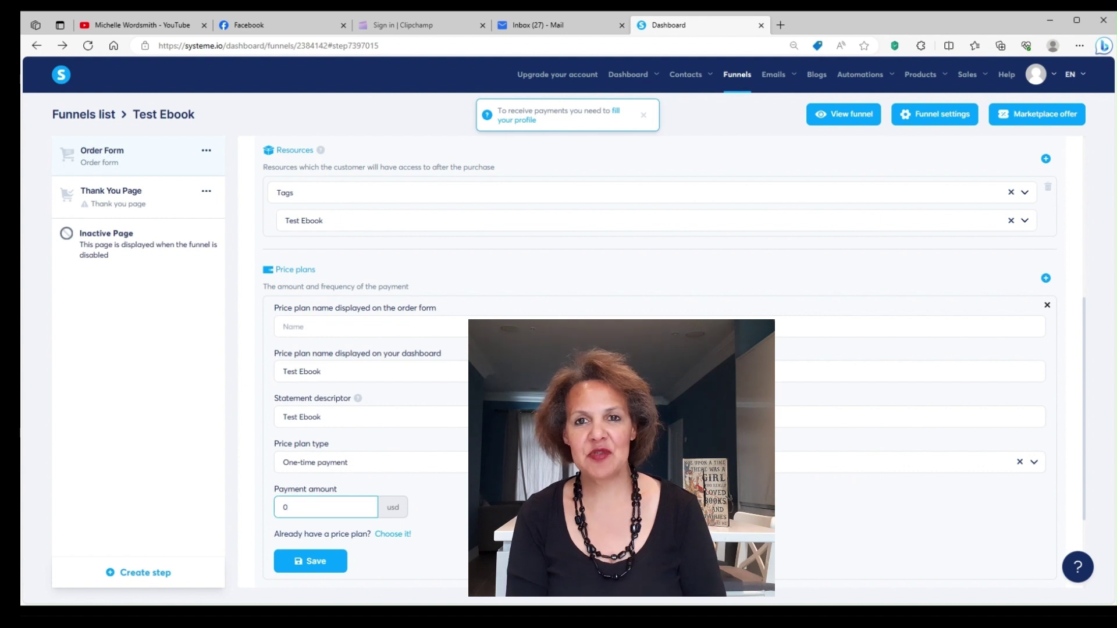
text(5)
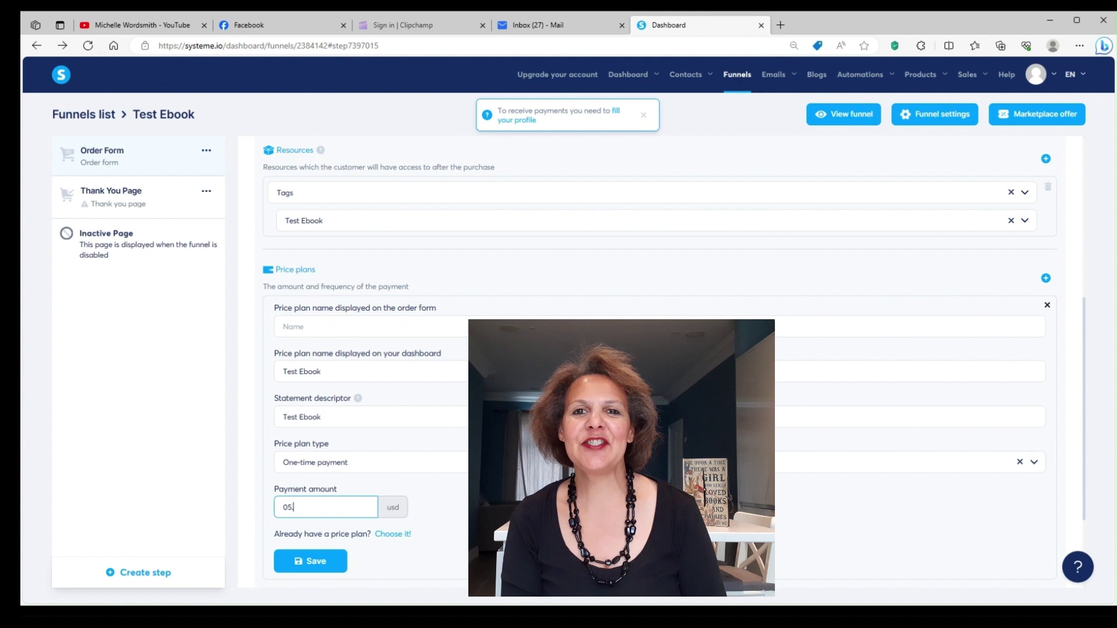
text(.00)
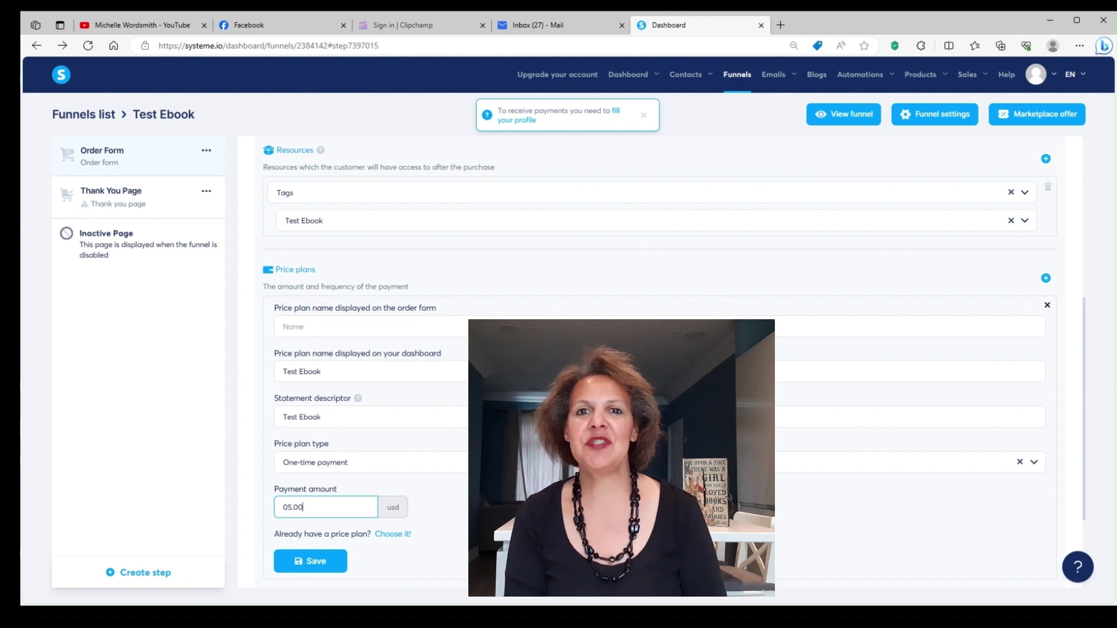
key(BackSpace)
key(BackSpace)
key(BackSpace)
key(BackSpace)
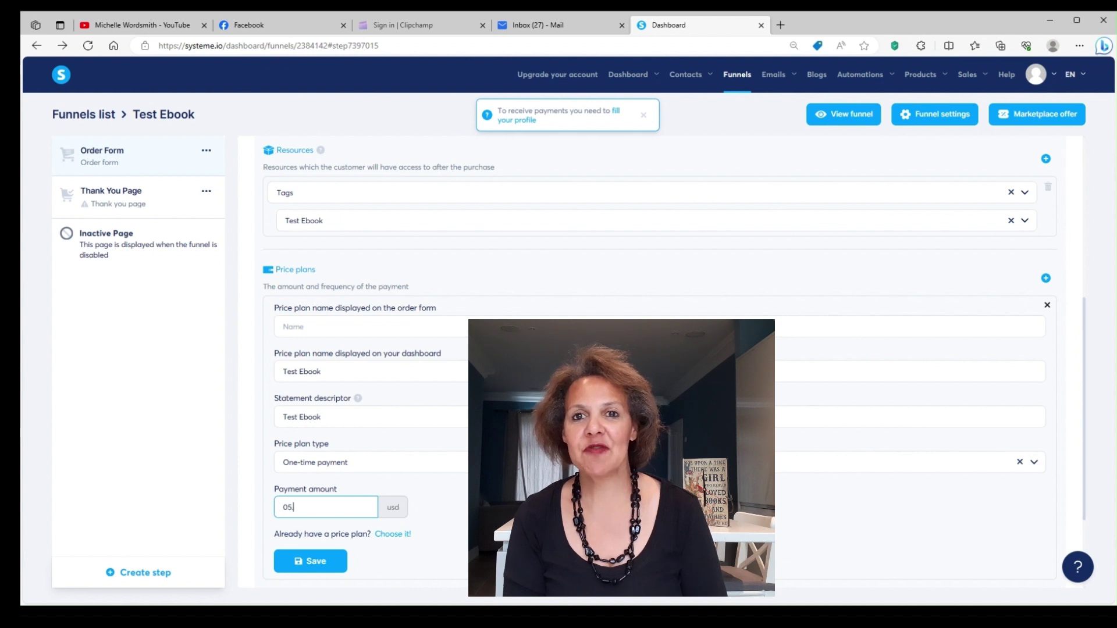
text(.0)
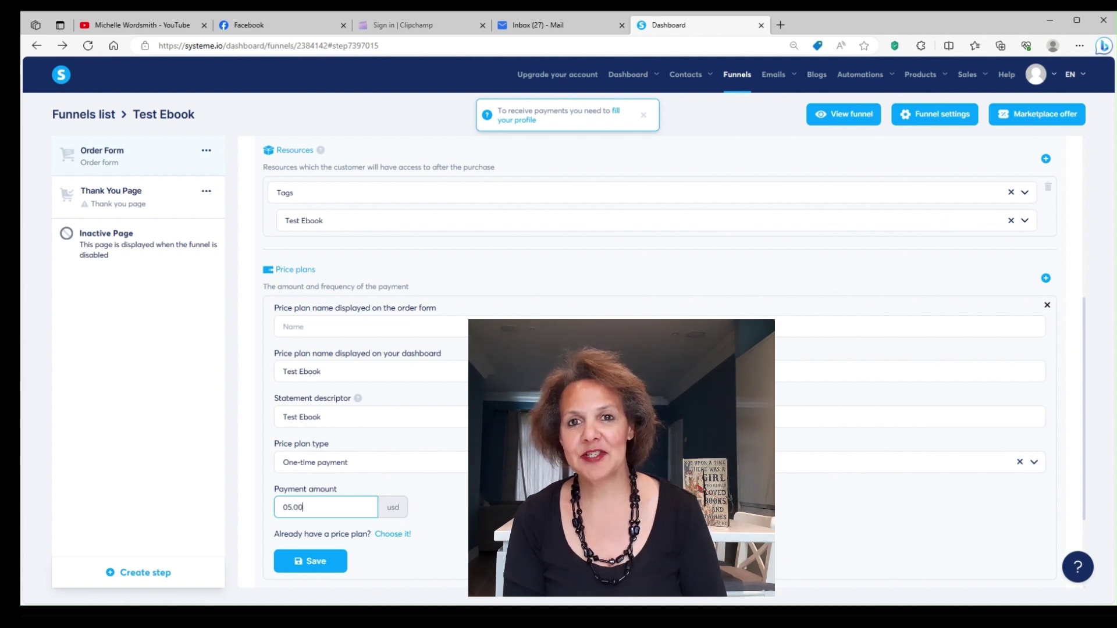
key(BackSpace)
key(BackSpace)
key(BackSpace)
key(BackSpace)
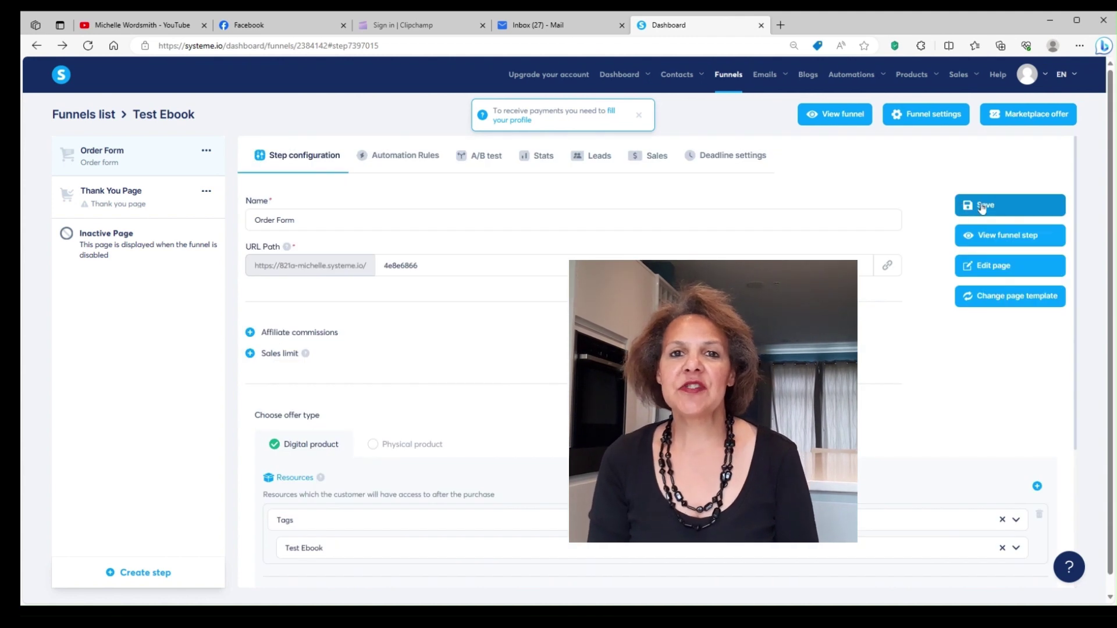
Save the Order Form step settings and open its checkout page in the editor.
click(982, 207)
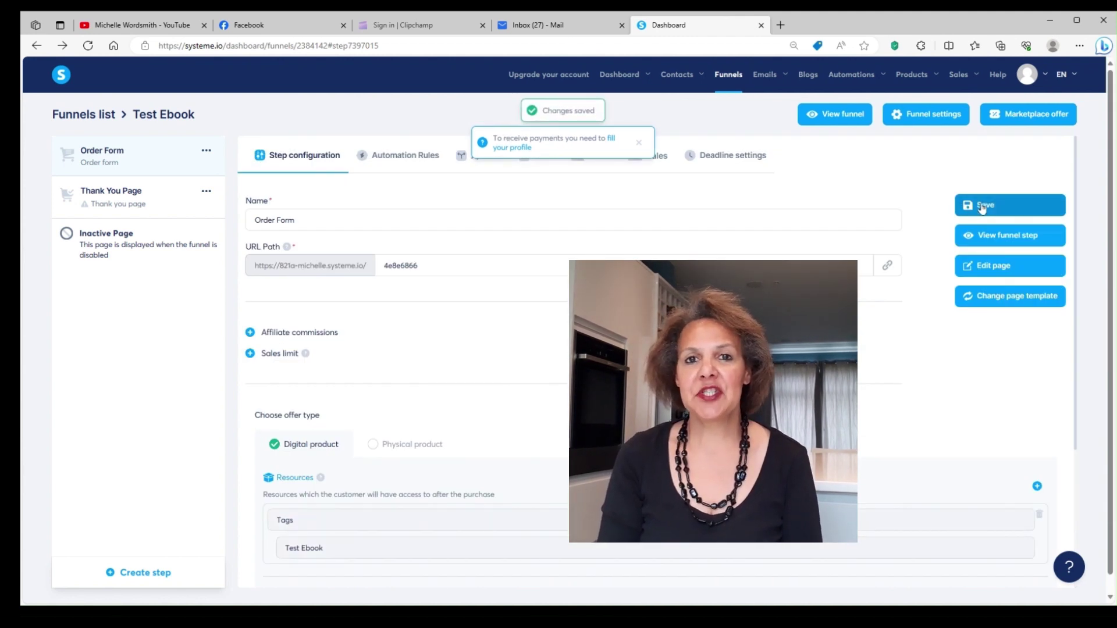
click(989, 266)
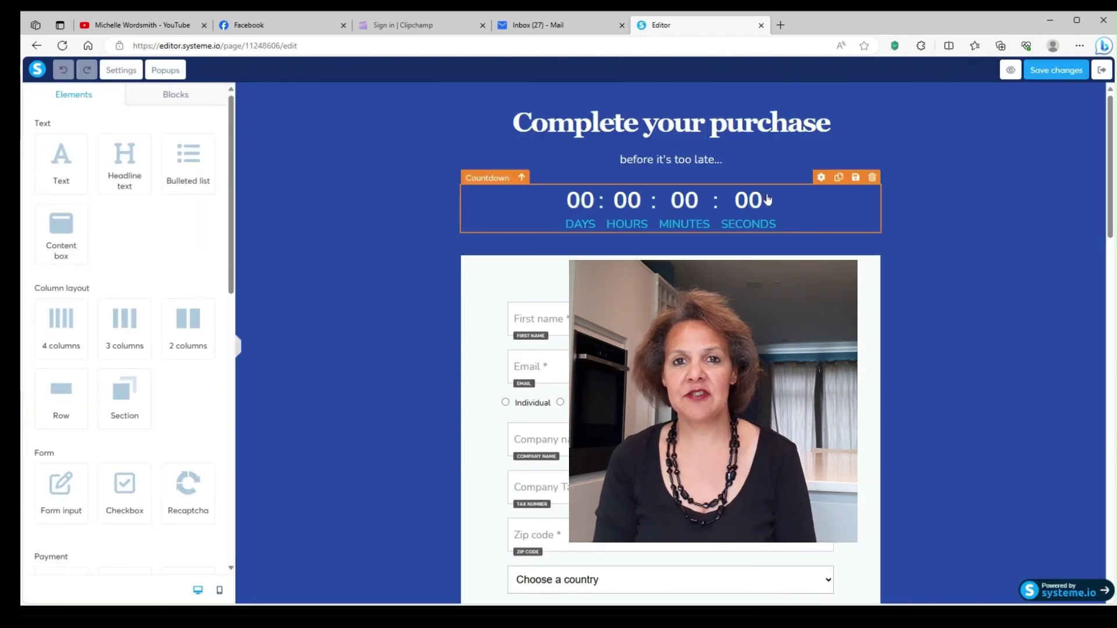
Delete the countdown timer and the 'before it's too late' text line.
click(873, 178)
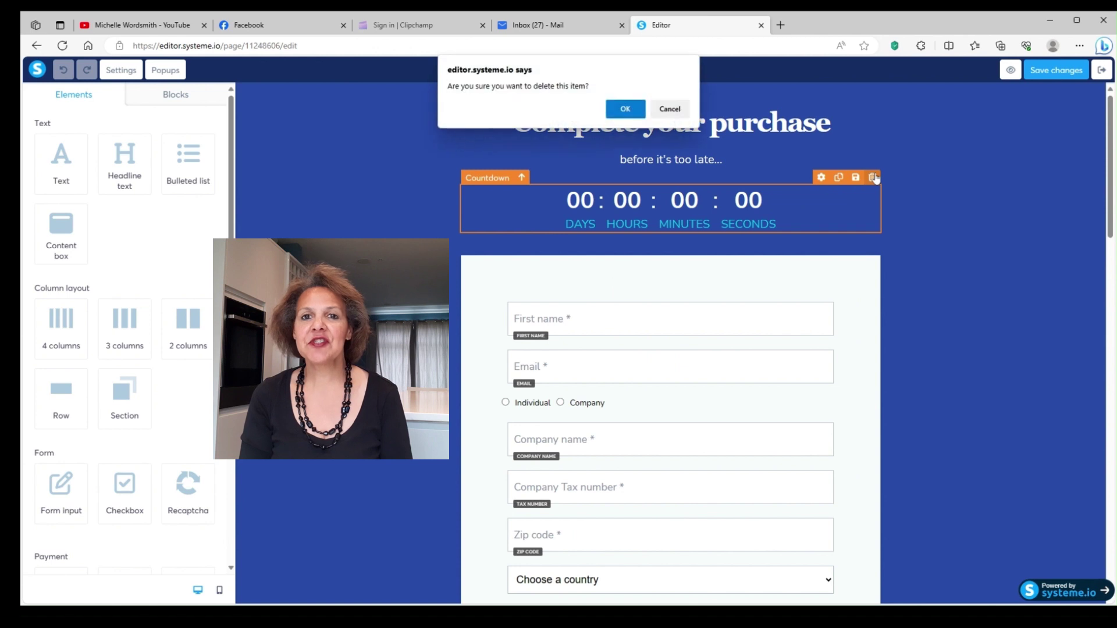
click(626, 110)
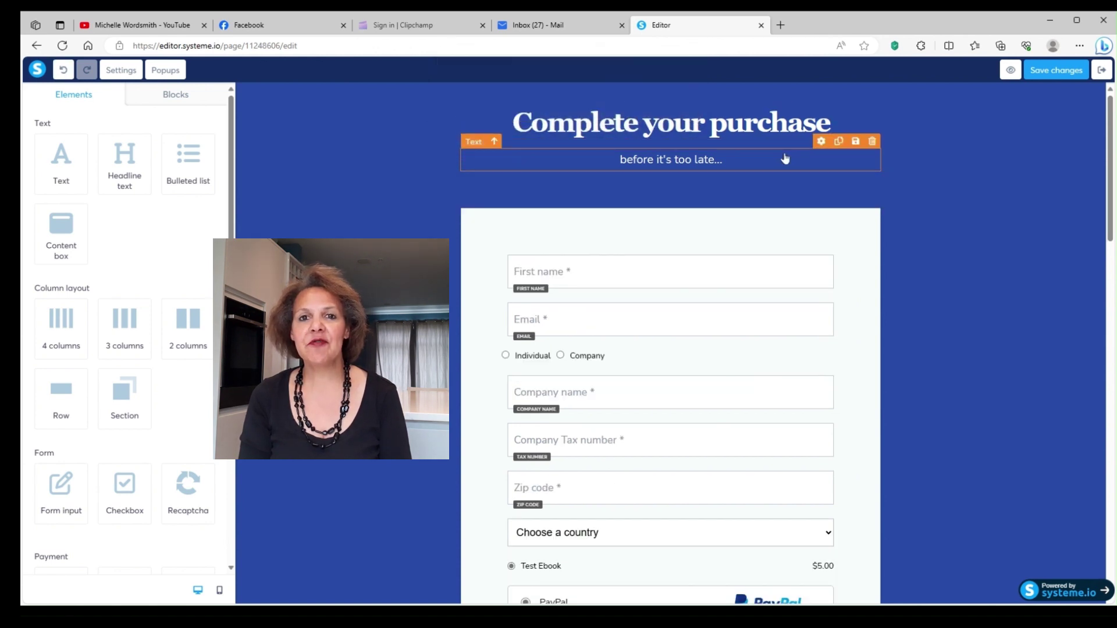
click(871, 142)
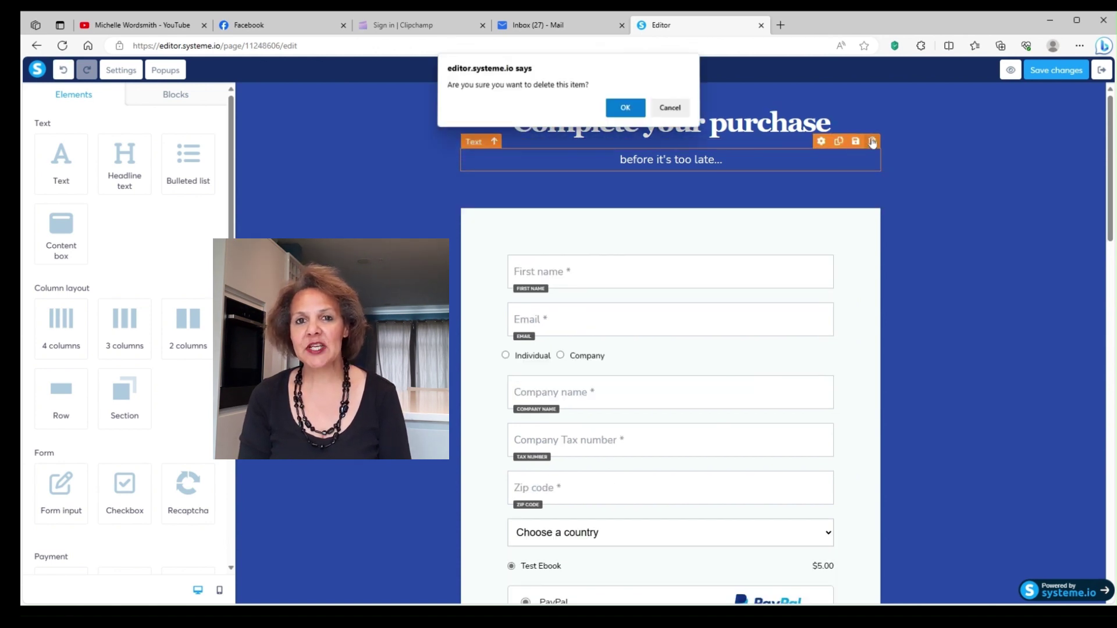
click(624, 109)
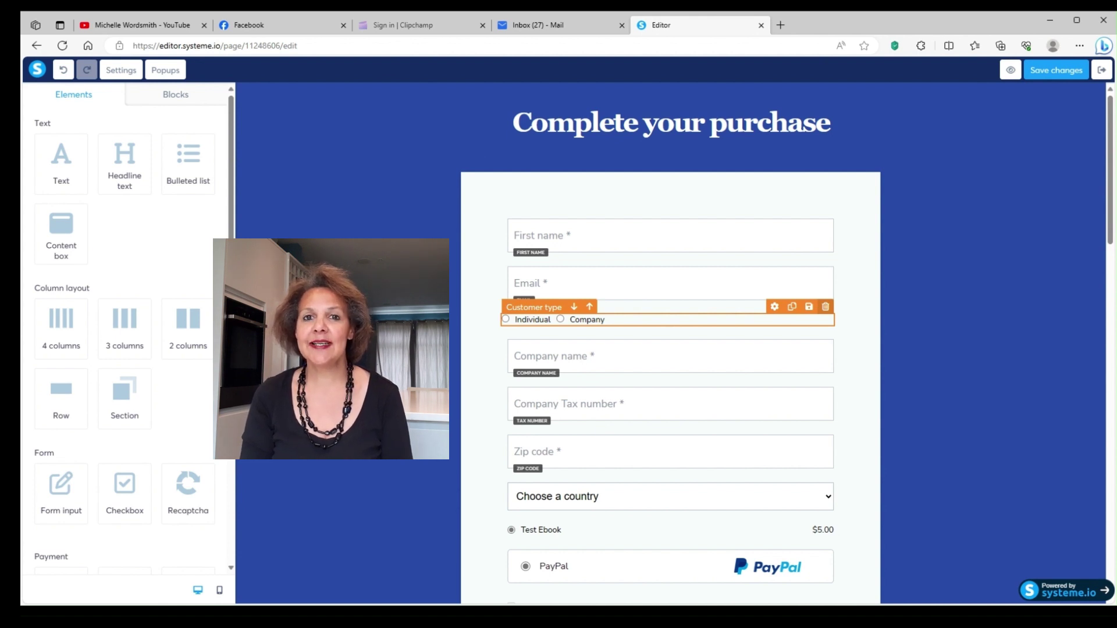
Remove the Customer type, Company name, Tax number, Zip code and Country form fields.
click(826, 311)
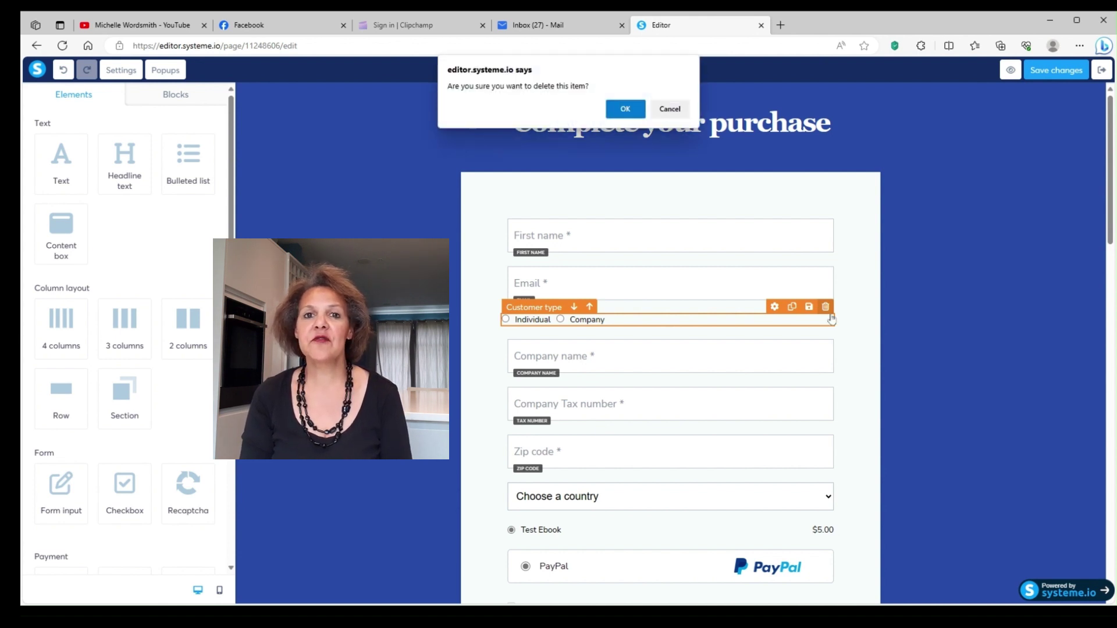
click(625, 109)
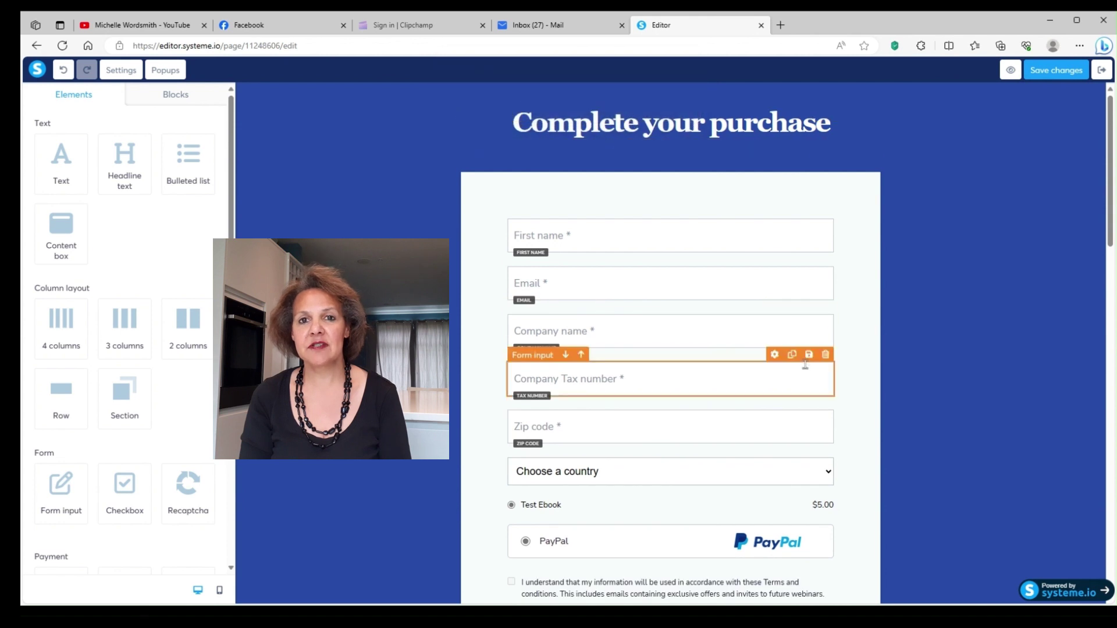
click(825, 307)
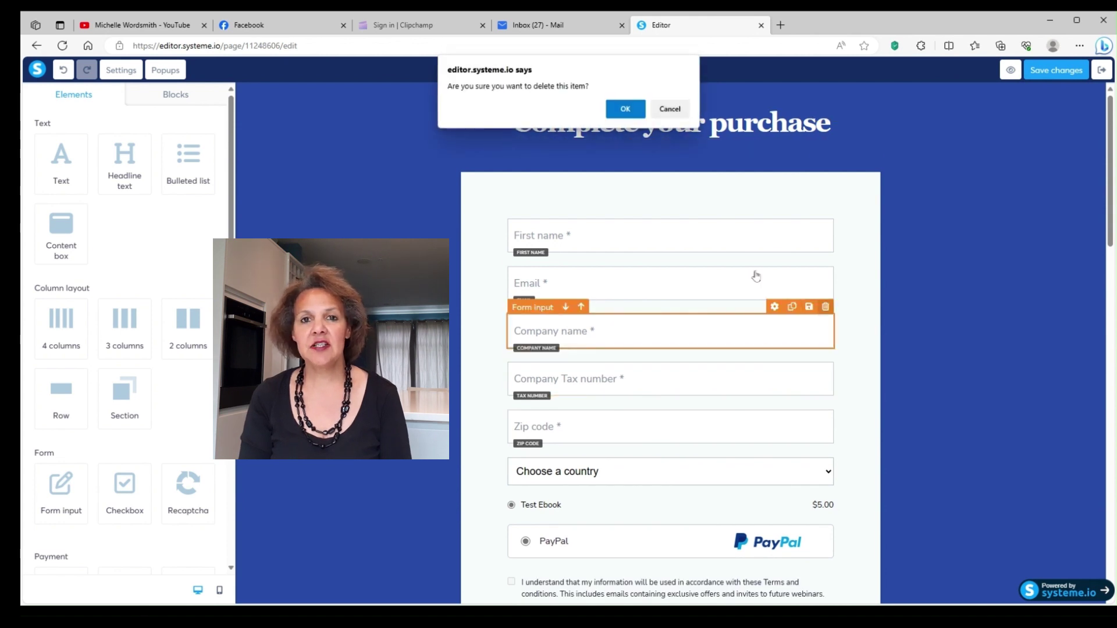
click(622, 108)
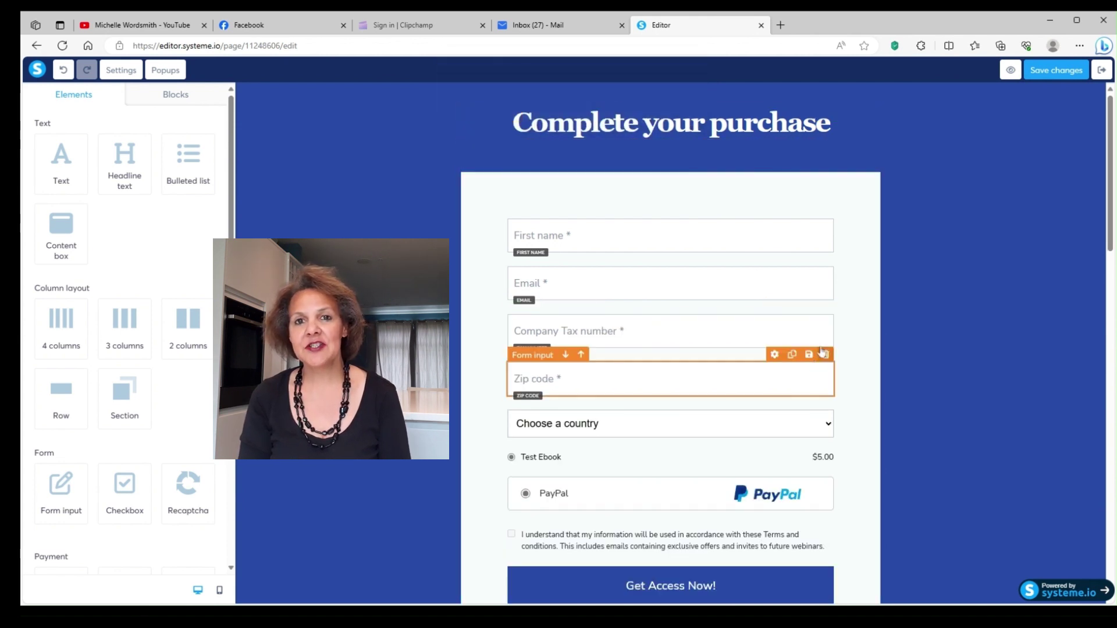
click(825, 308)
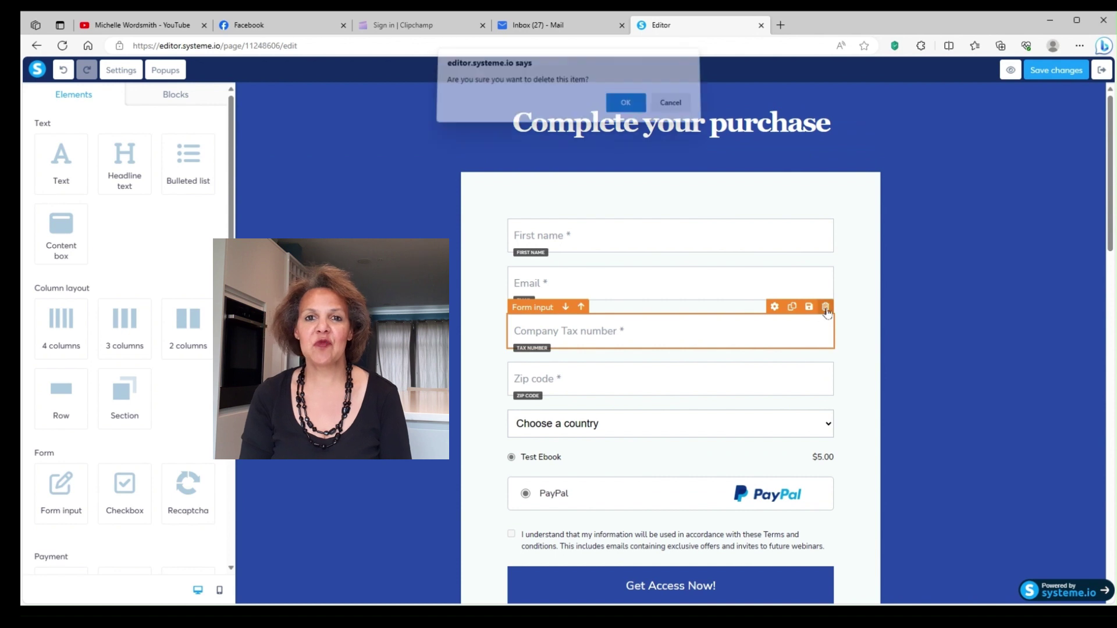
click(621, 108)
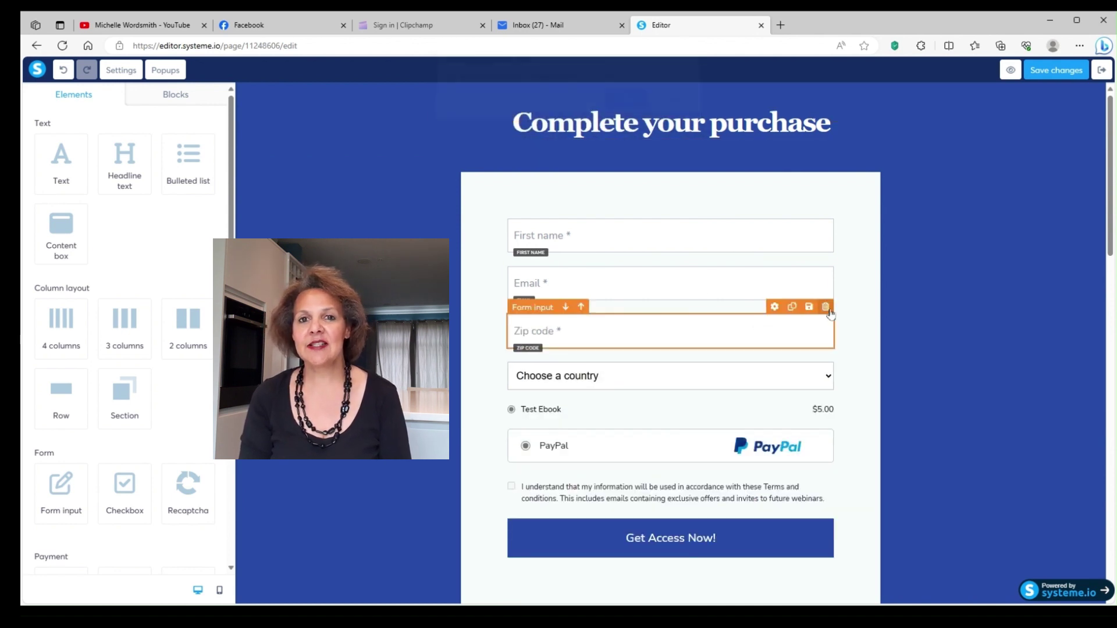
click(826, 306)
click(624, 109)
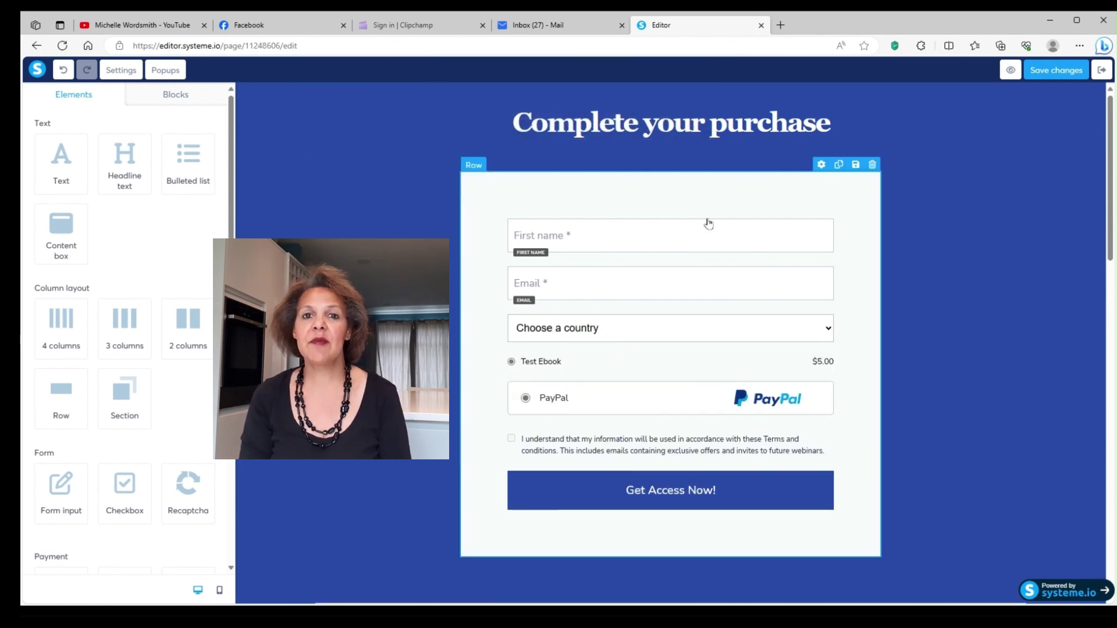
click(830, 320)
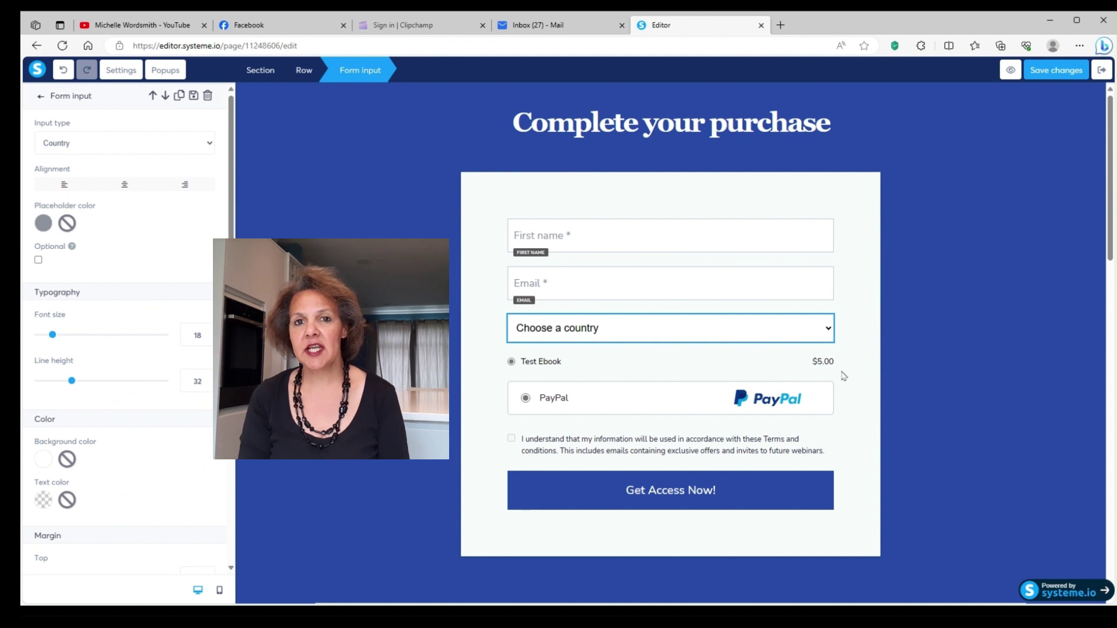
click(831, 316)
click(829, 319)
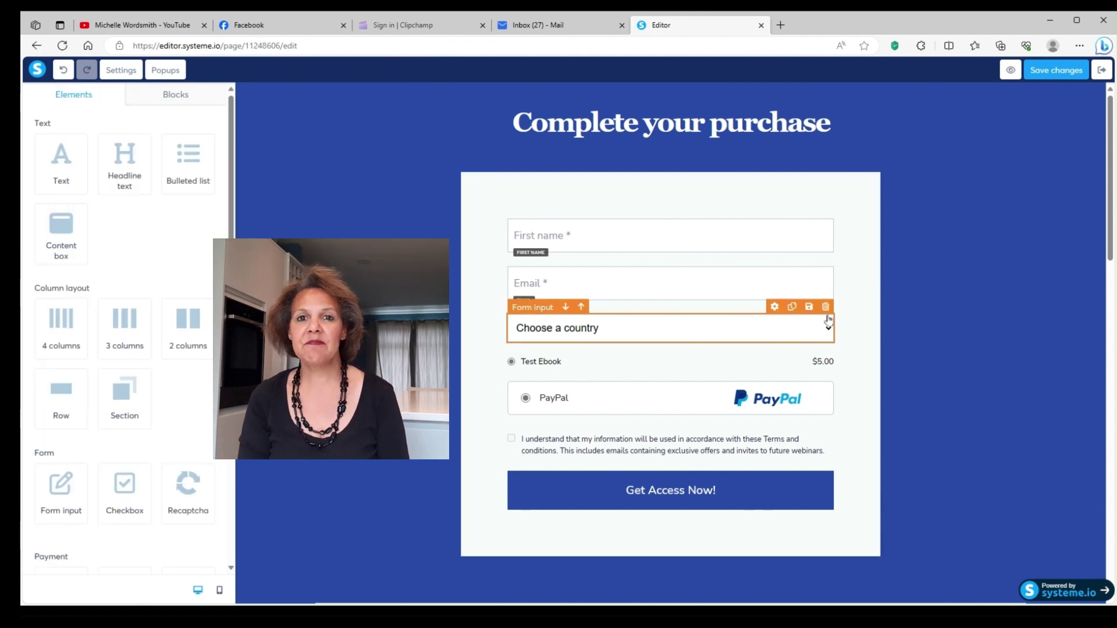
click(825, 307)
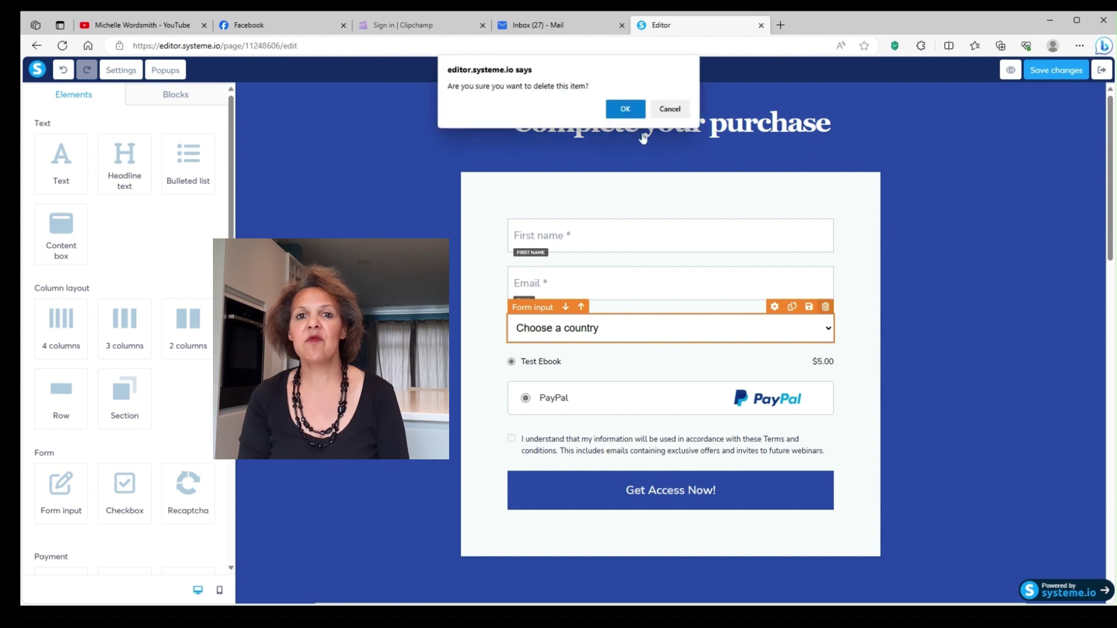
click(625, 109)
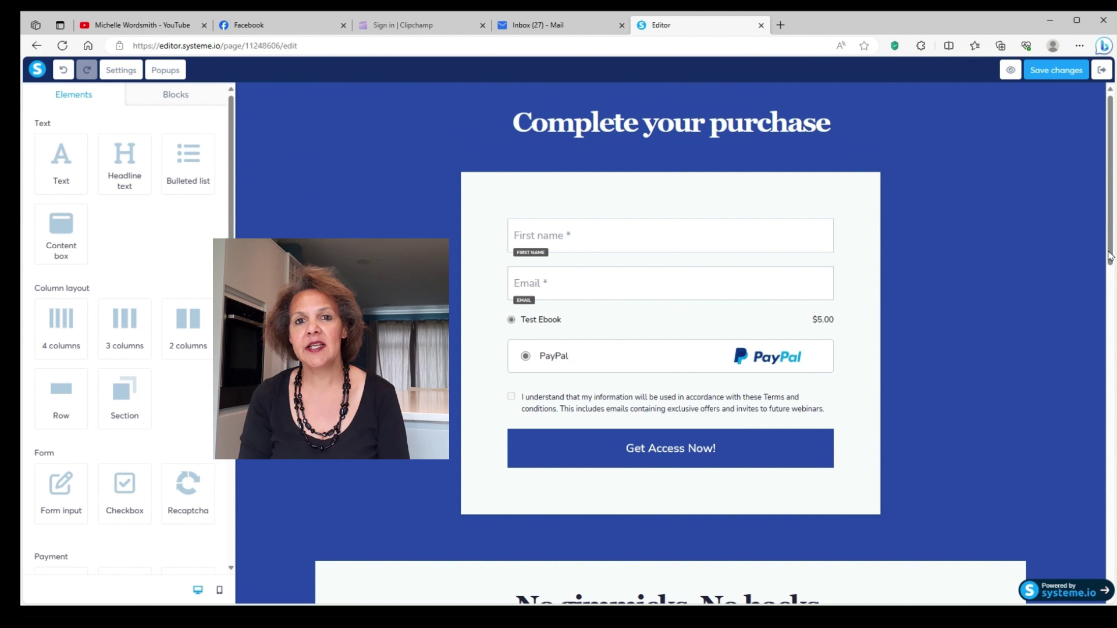
Edit the consent checkbox label so it ends with 'future offers'.
scroll(1110, 255, down, 1)
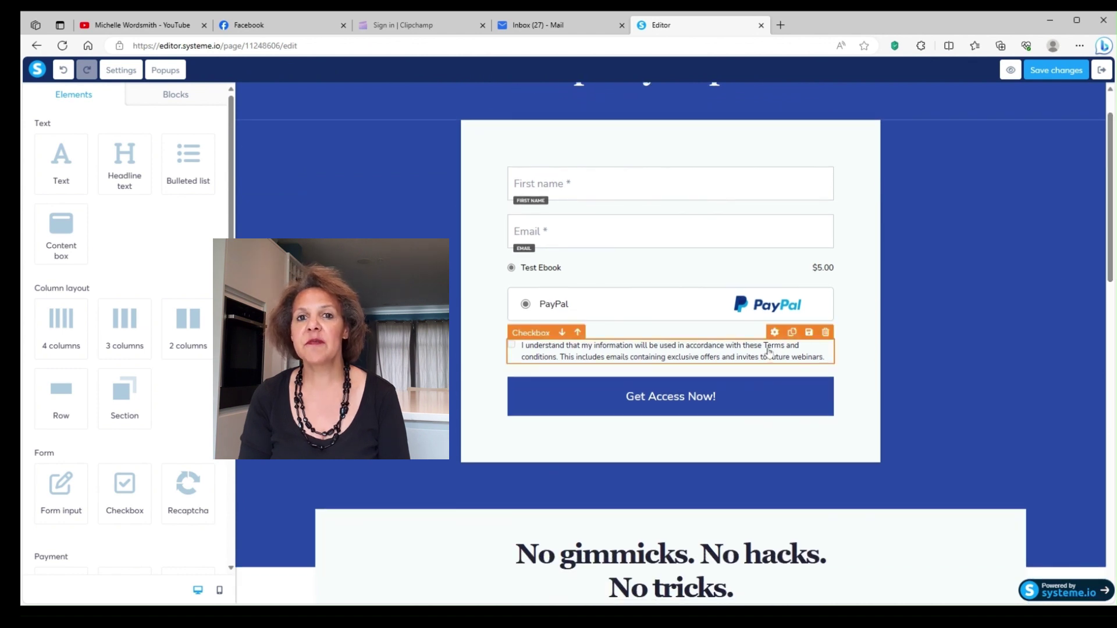
click(821, 358)
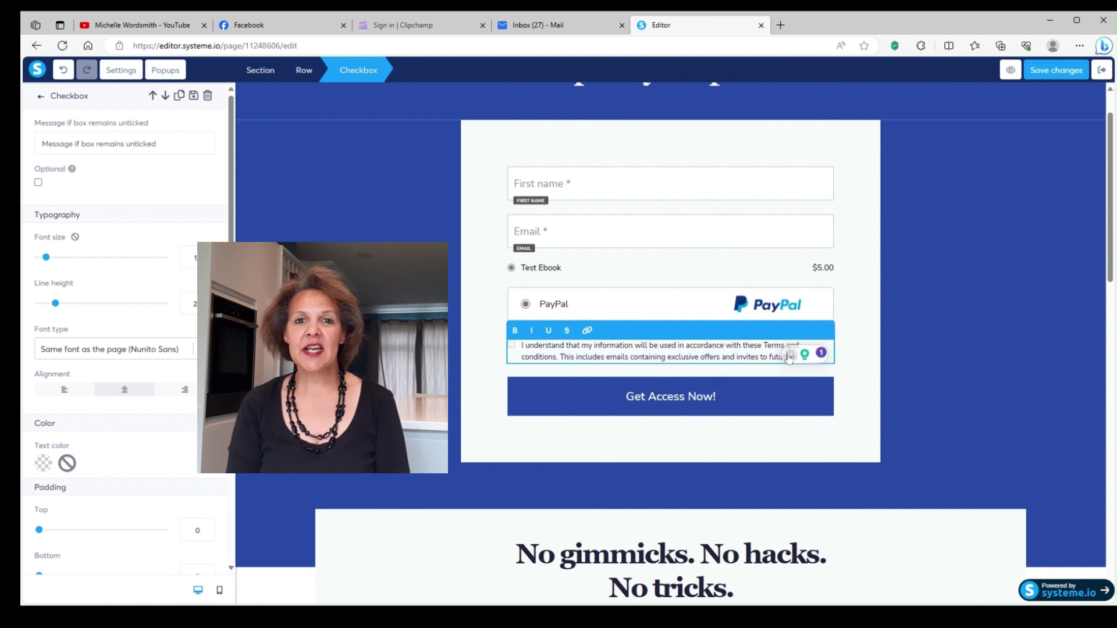
click(789, 355)
click(749, 293)
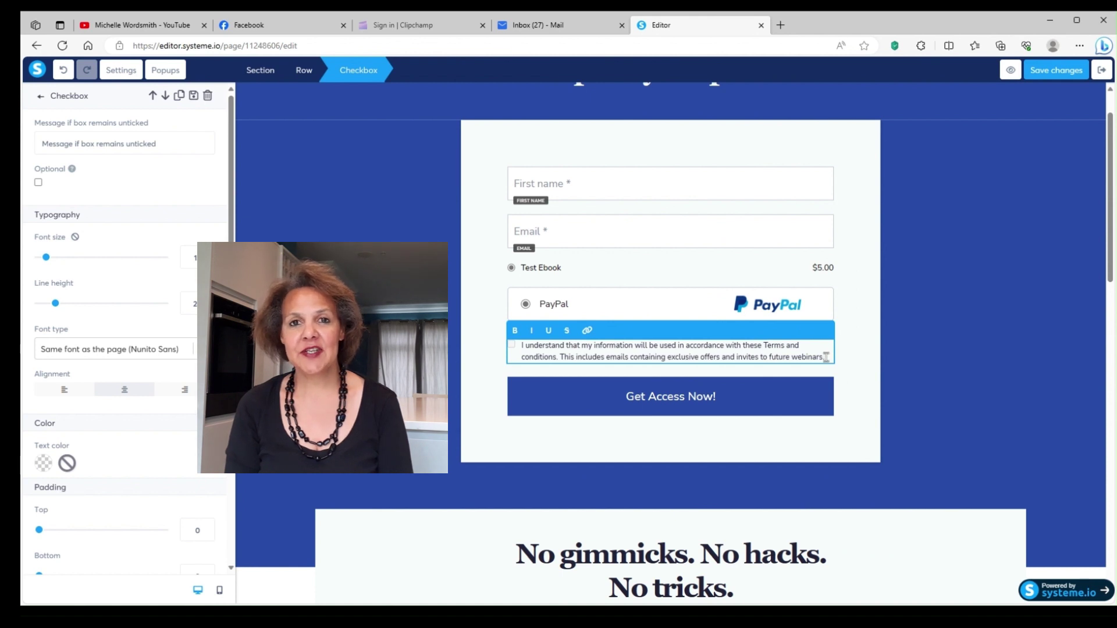
key(BackSpace)
key(BackSpace)
key(BackSpace)
text(off)
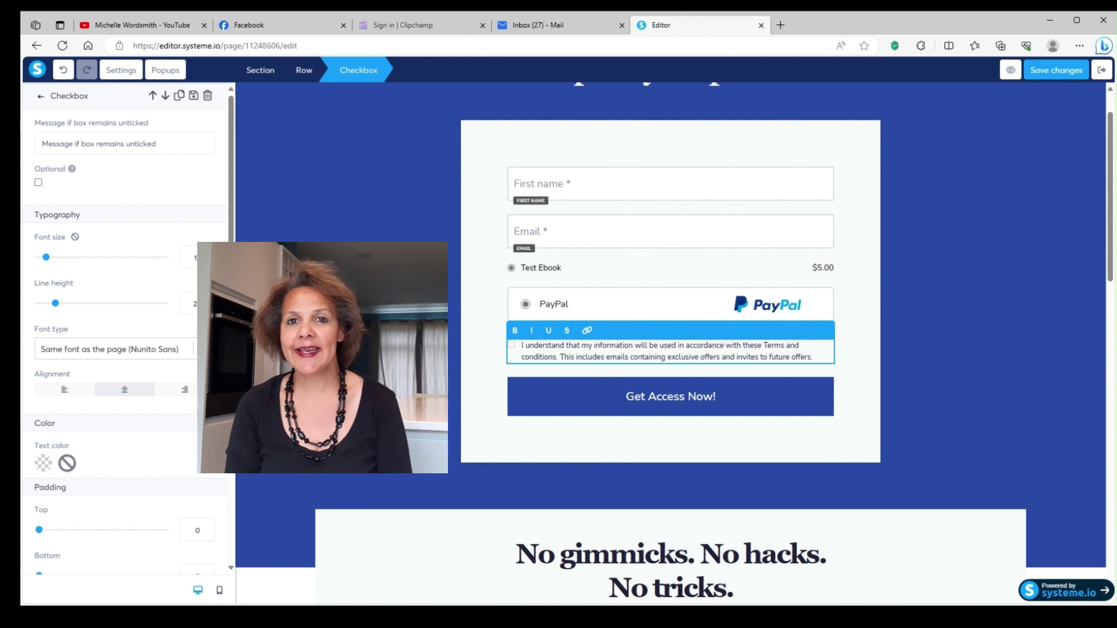
Enlarge the consent text, raise its line height to 3, and set it in Google Fonts Montserrat.
drag(826, 357, 521, 346)
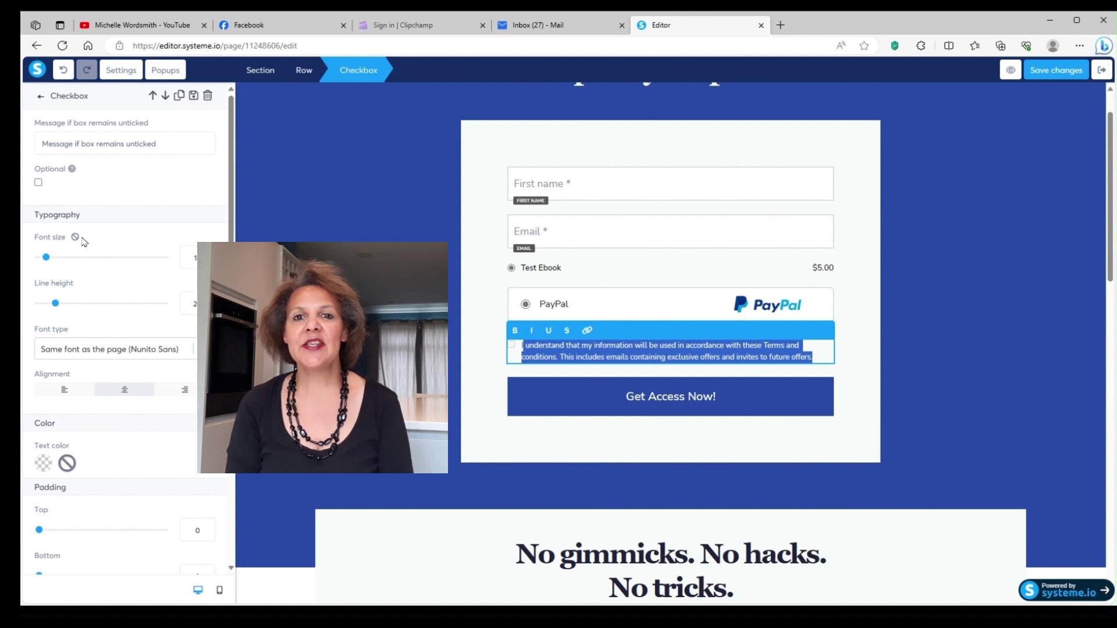
mouse_move(47, 258)
mouse_down()
mouse_move(83, 263)
mouse_move(55, 261)
mouse_up()
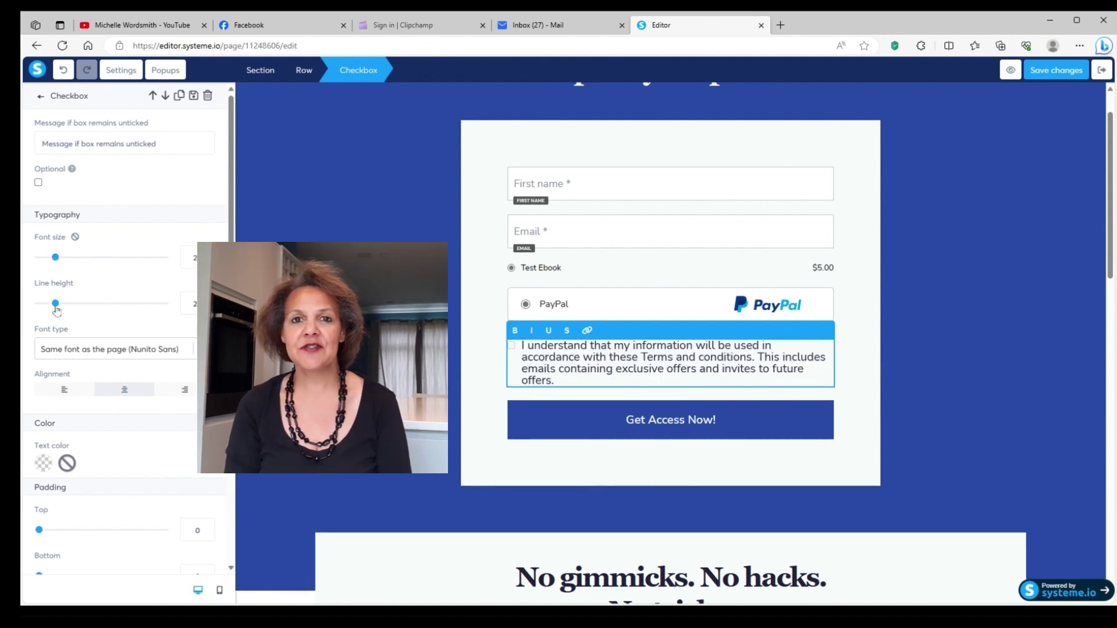
drag(56, 310, 69, 310)
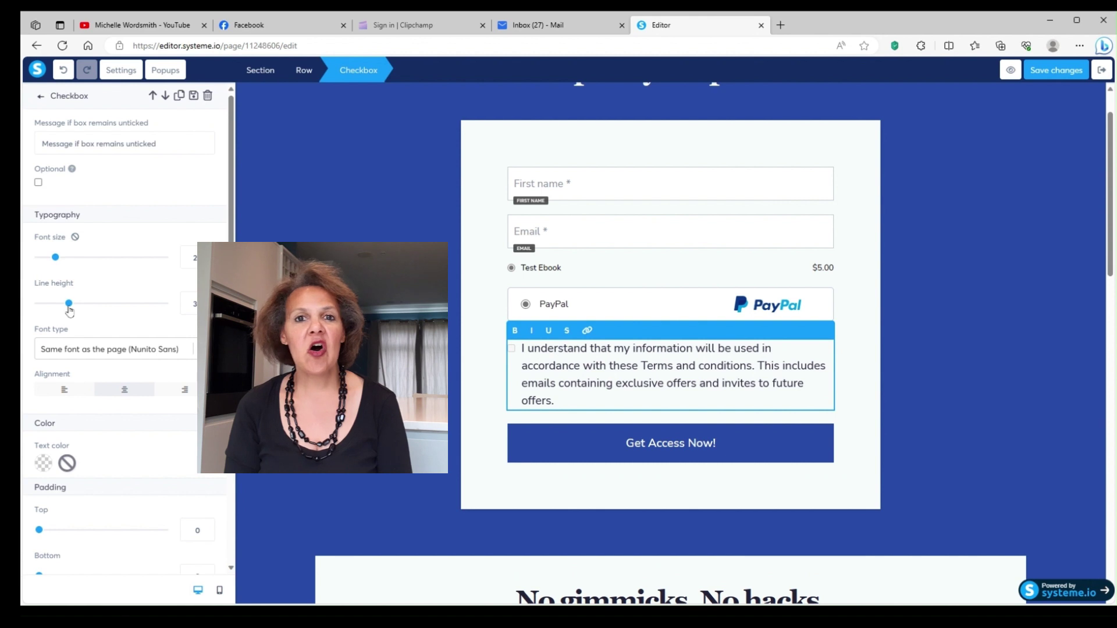
click(86, 349)
click(73, 416)
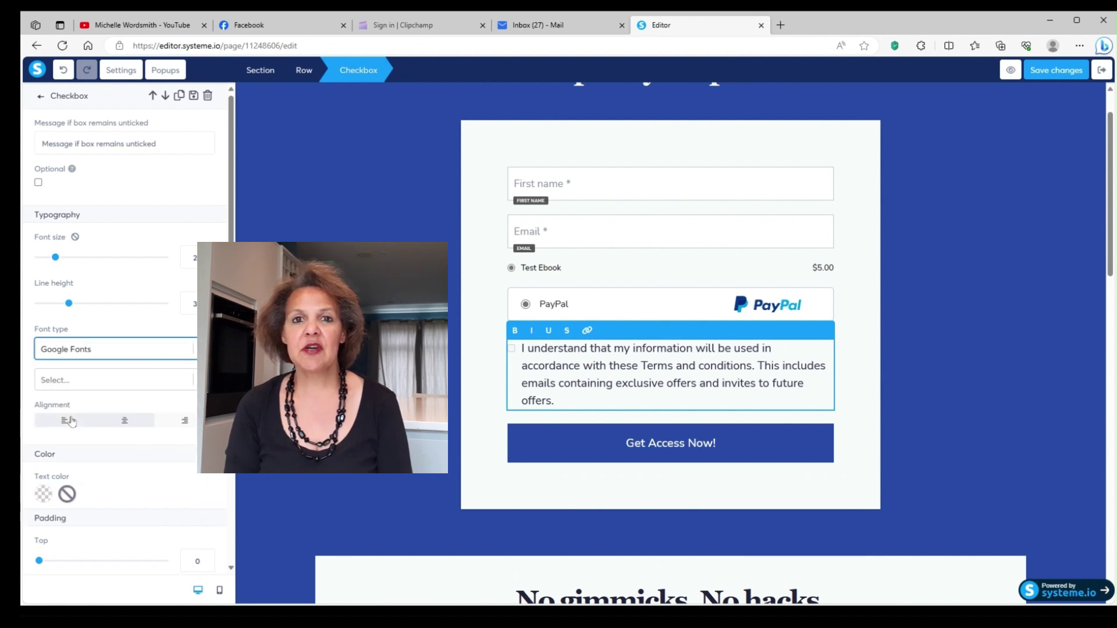
click(114, 380)
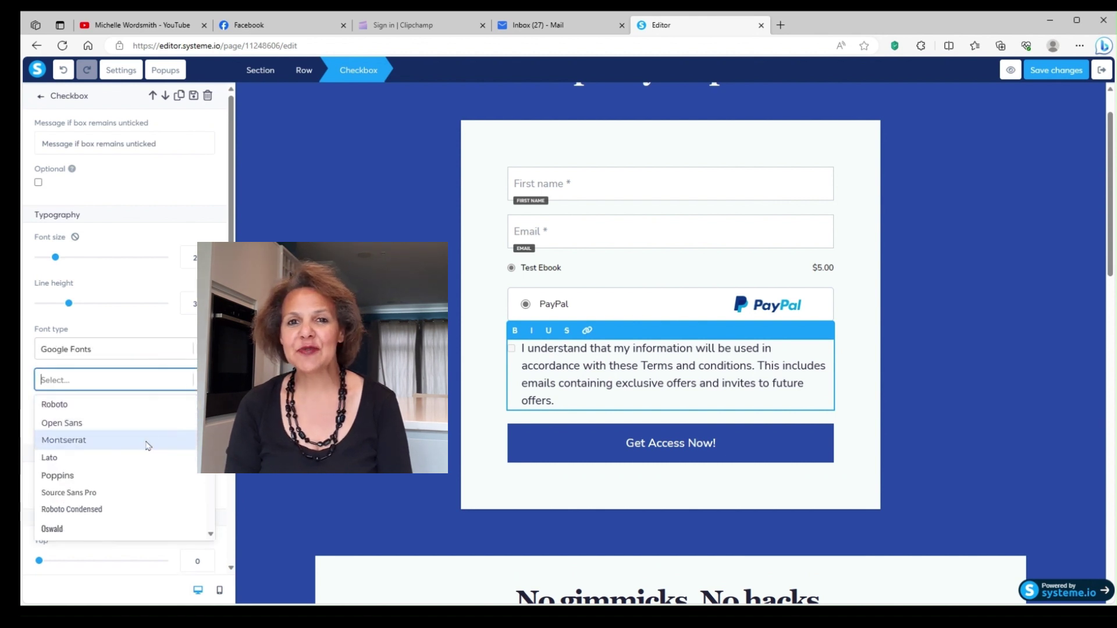
click(147, 440)
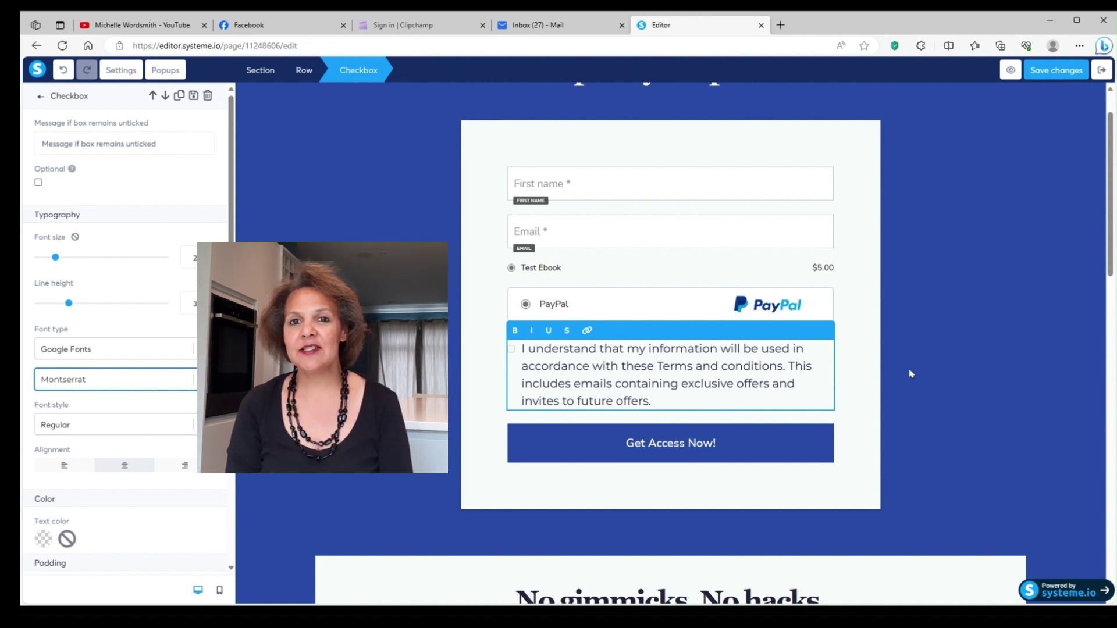
click(849, 377)
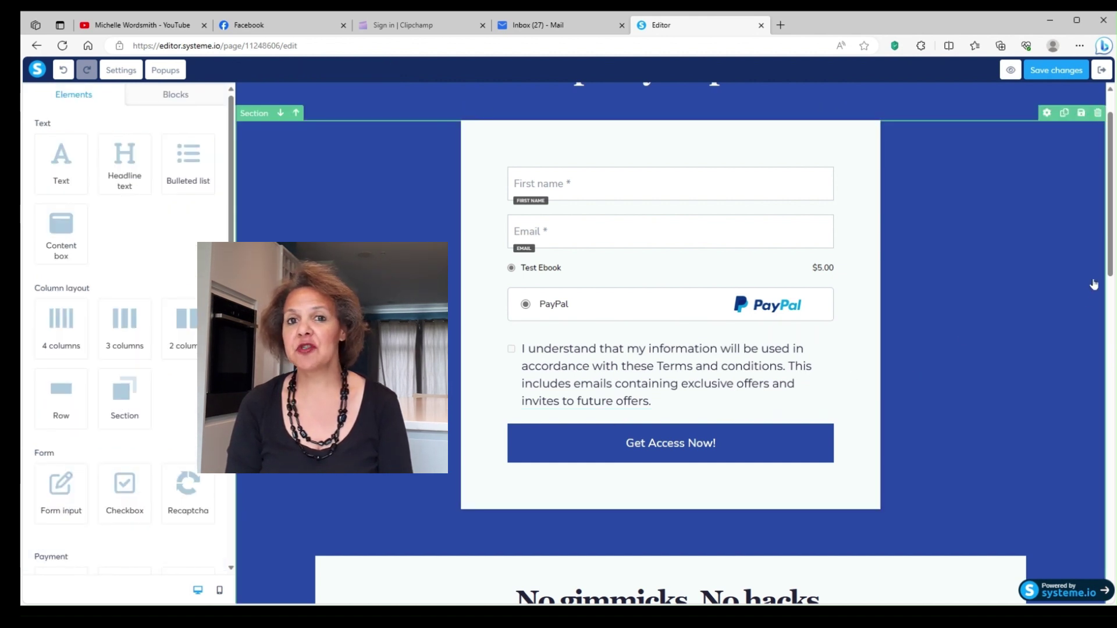
scroll(1109, 268, down, 5)
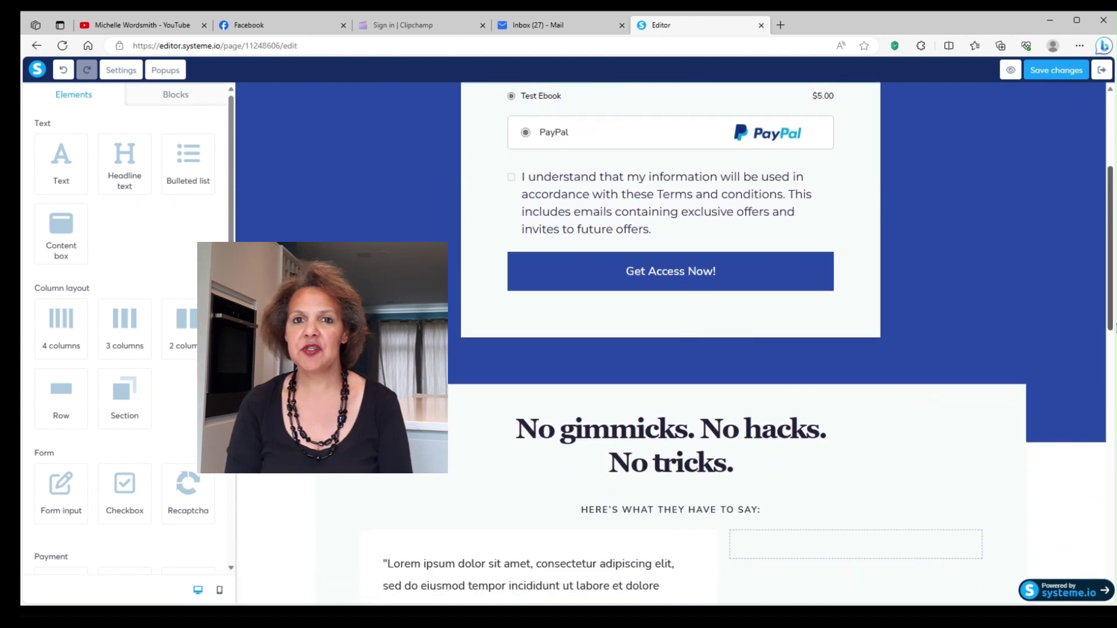
click(1005, 288)
scroll(1005, 287, up, 4)
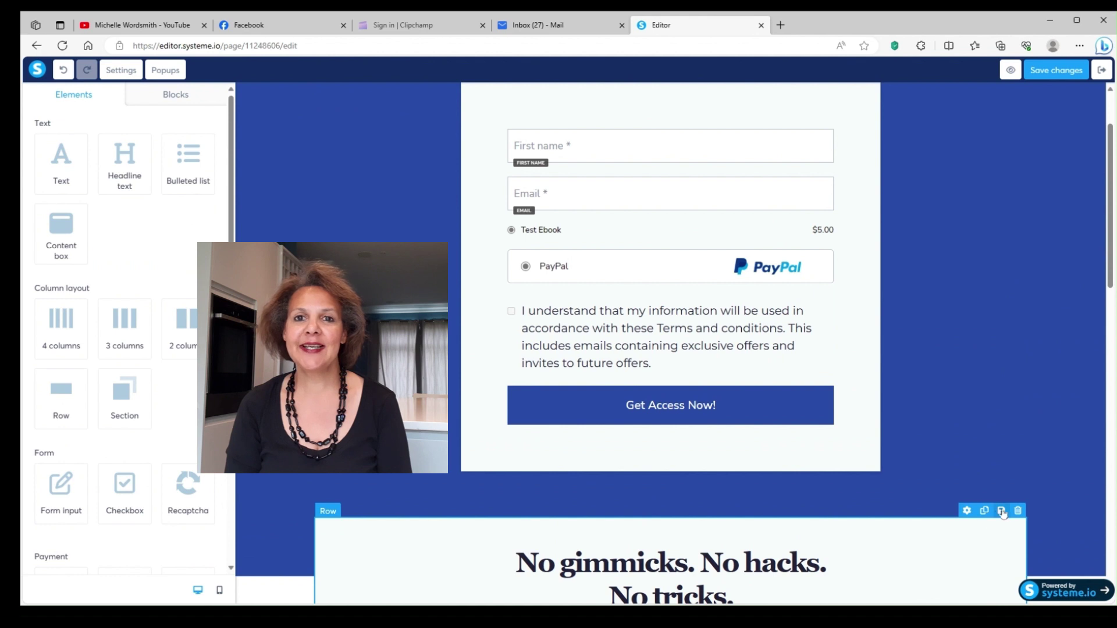
click(1018, 510)
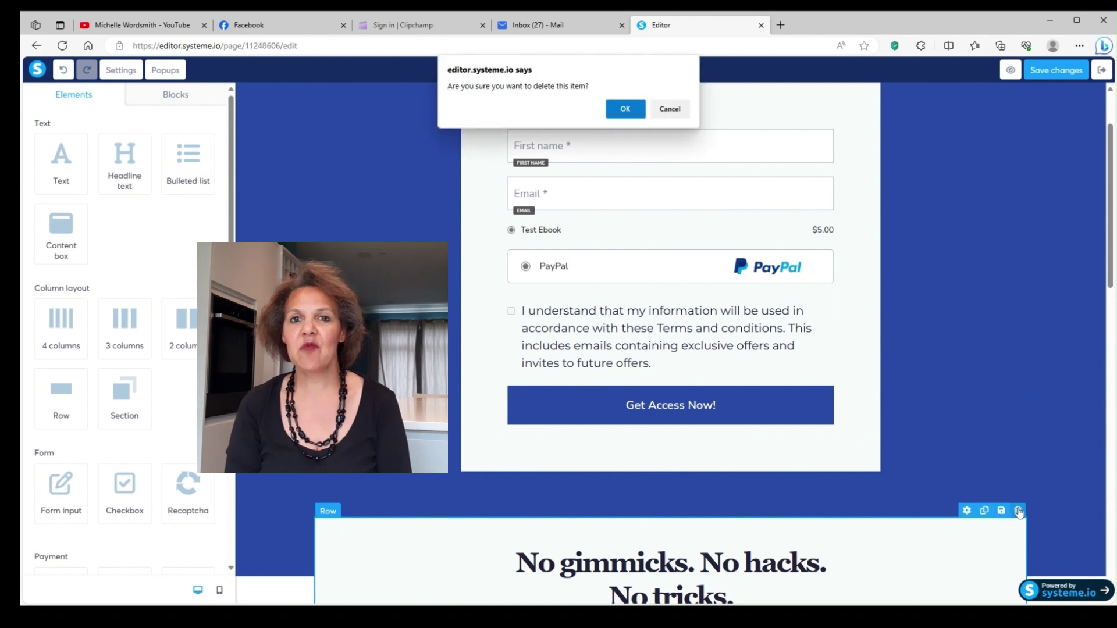
click(626, 109)
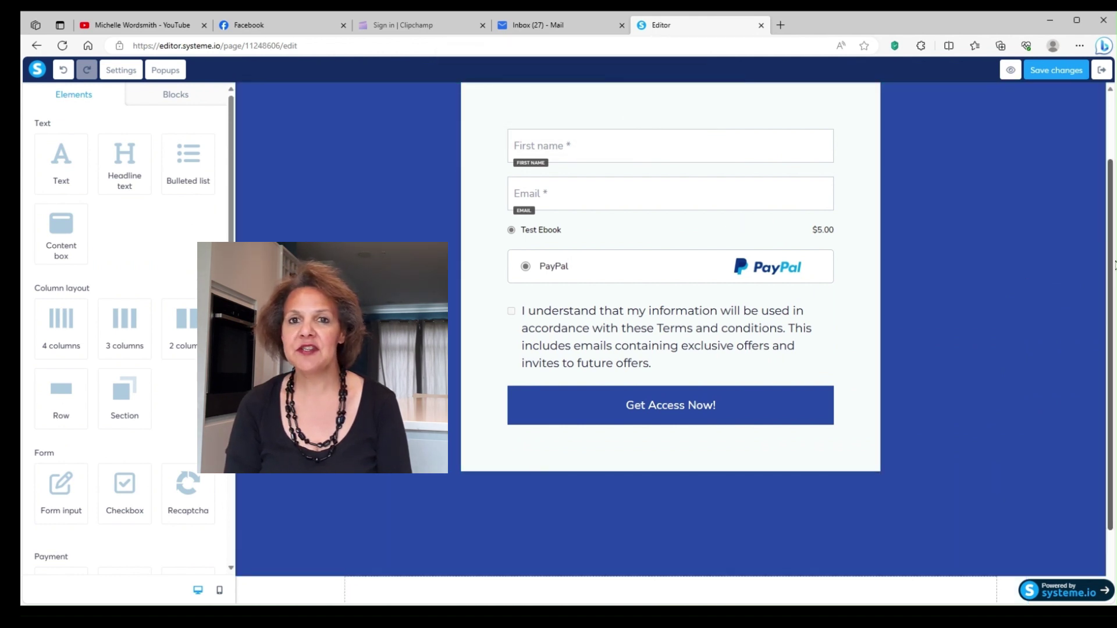
scroll(671, 325, down, 2)
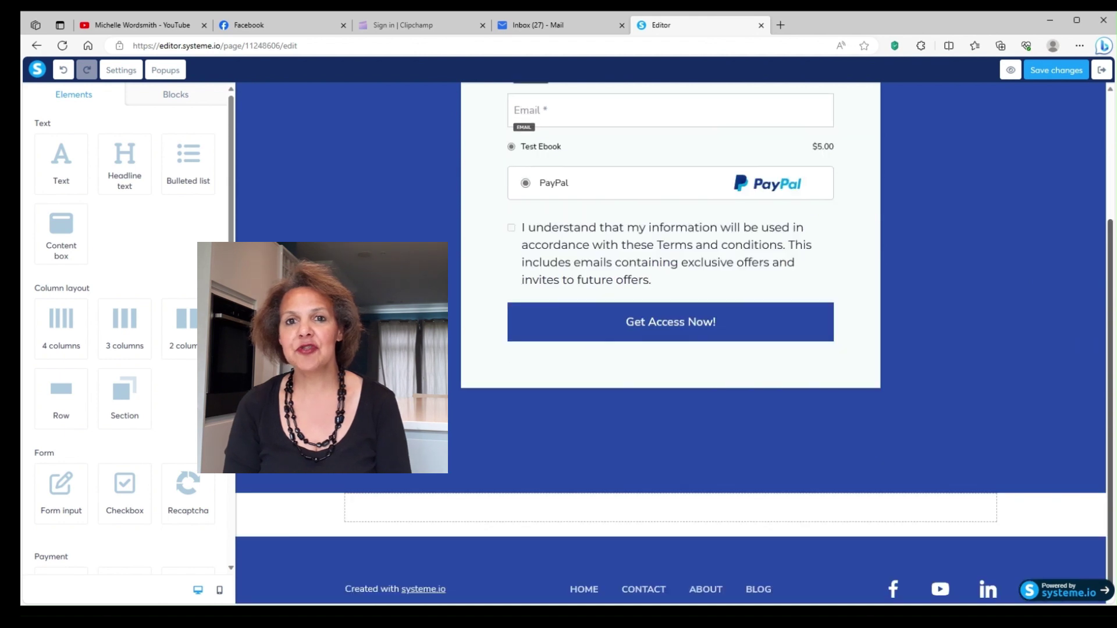
click(1097, 529)
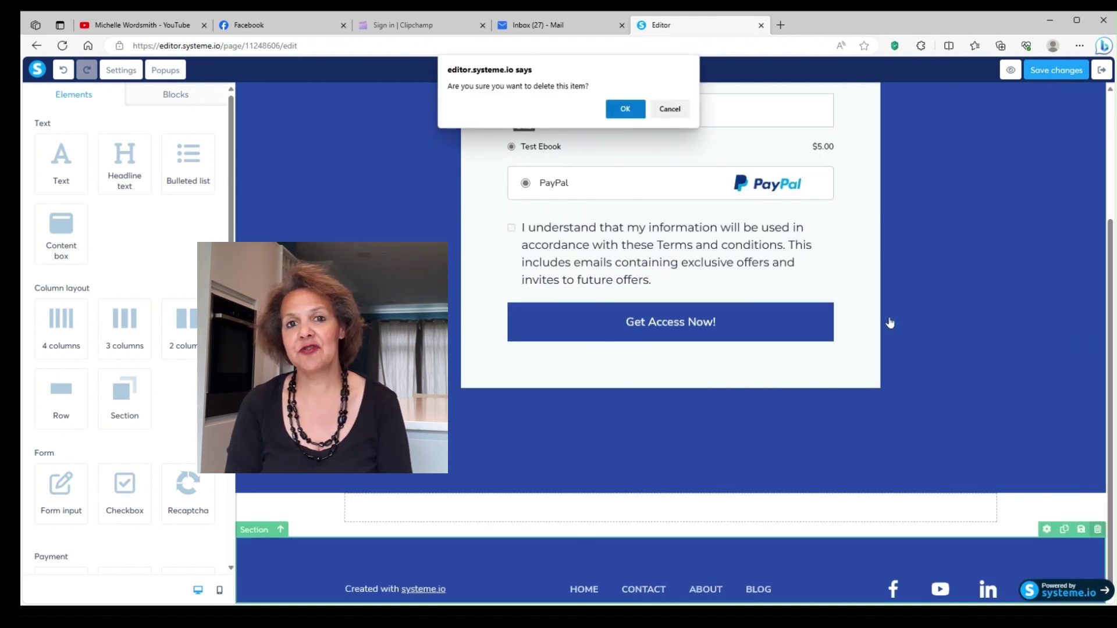
click(626, 109)
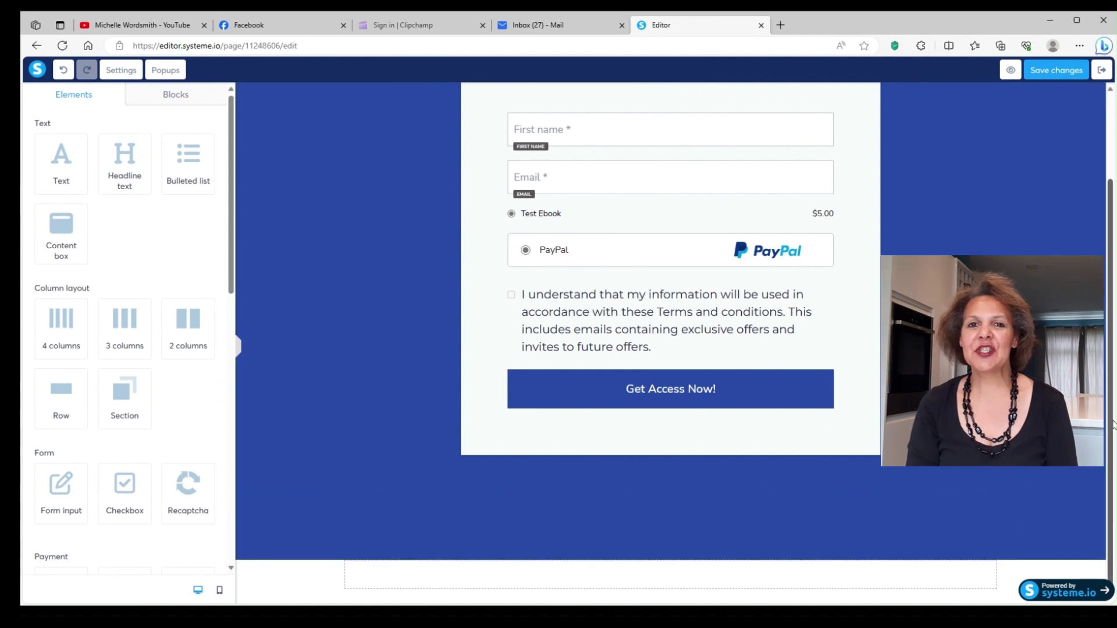
scroll(1112, 424, up, 2)
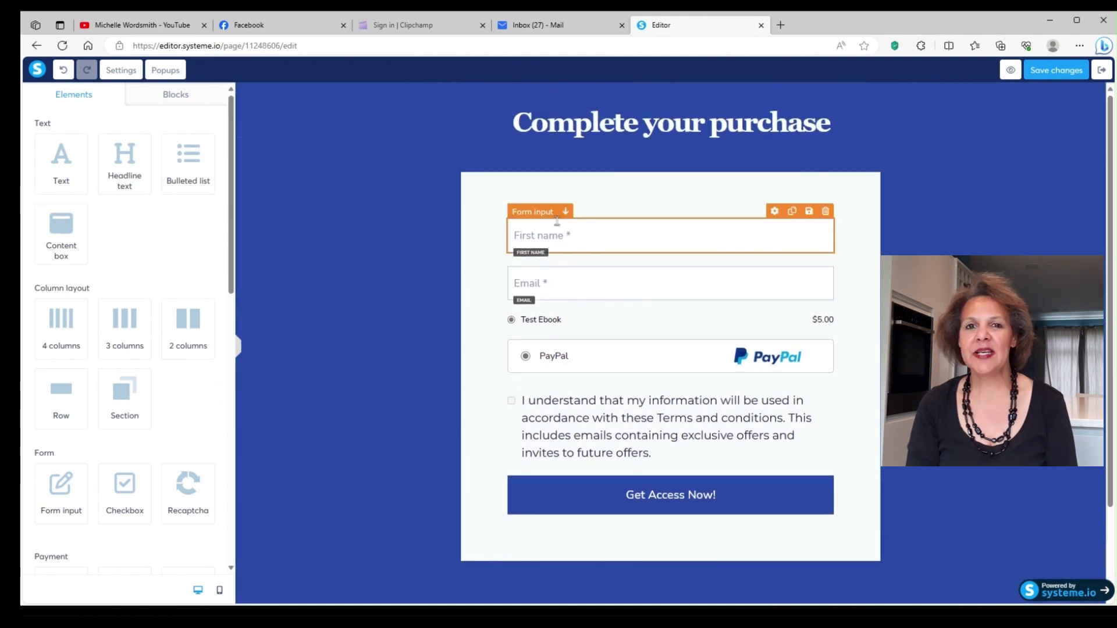
Append ' of YOUR Ebook' so the headline reads 'Complete your purchase of YOUR Ebook'.
click(538, 139)
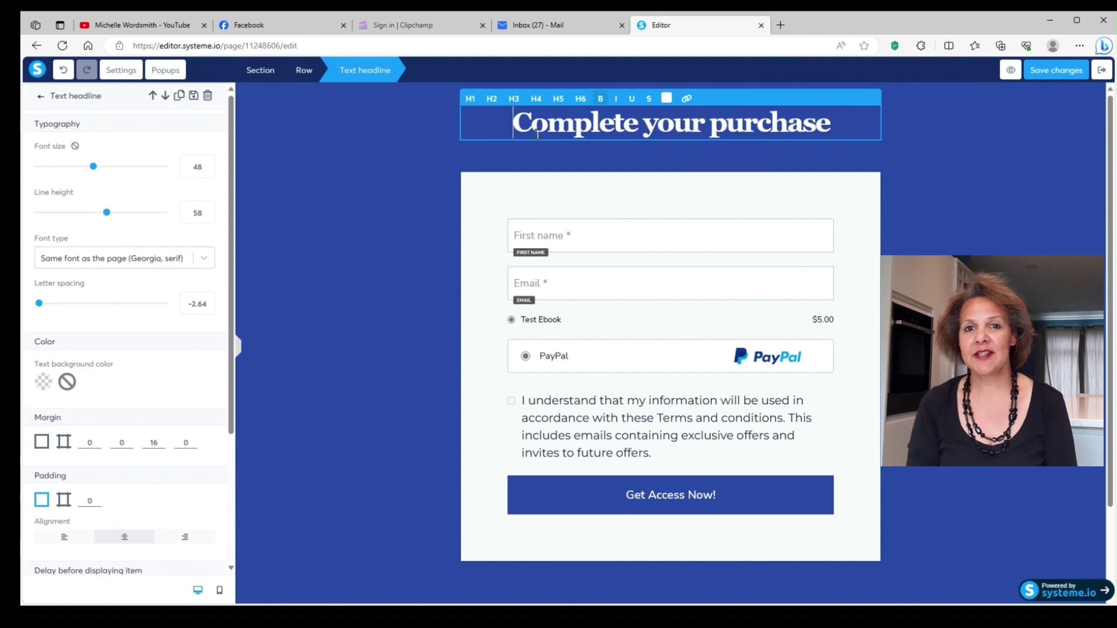
click(836, 124)
text(of)
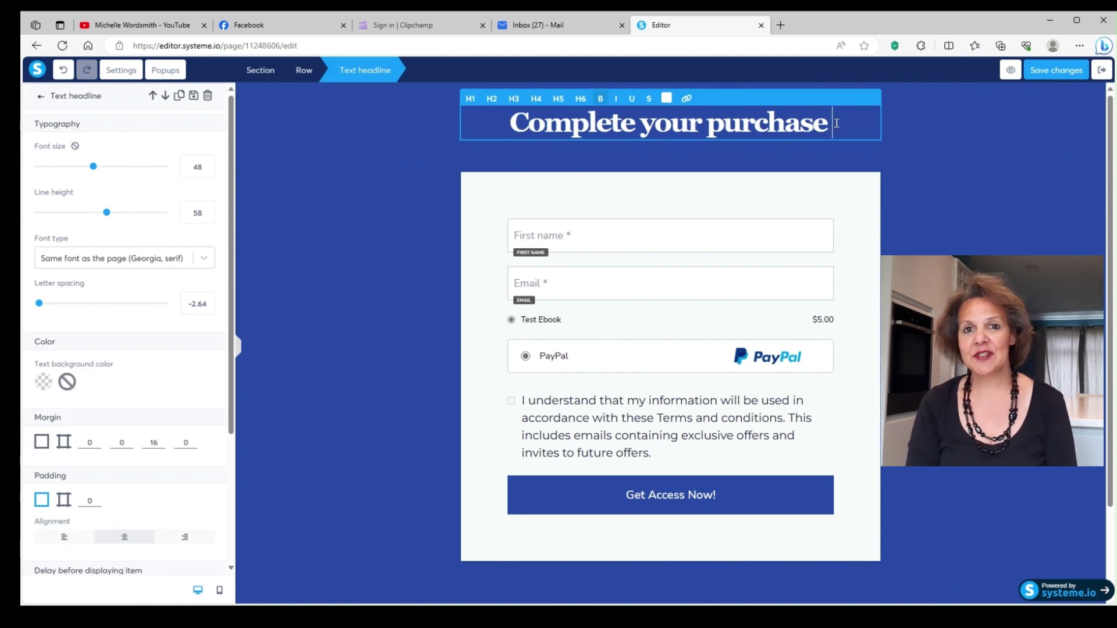
text( you)
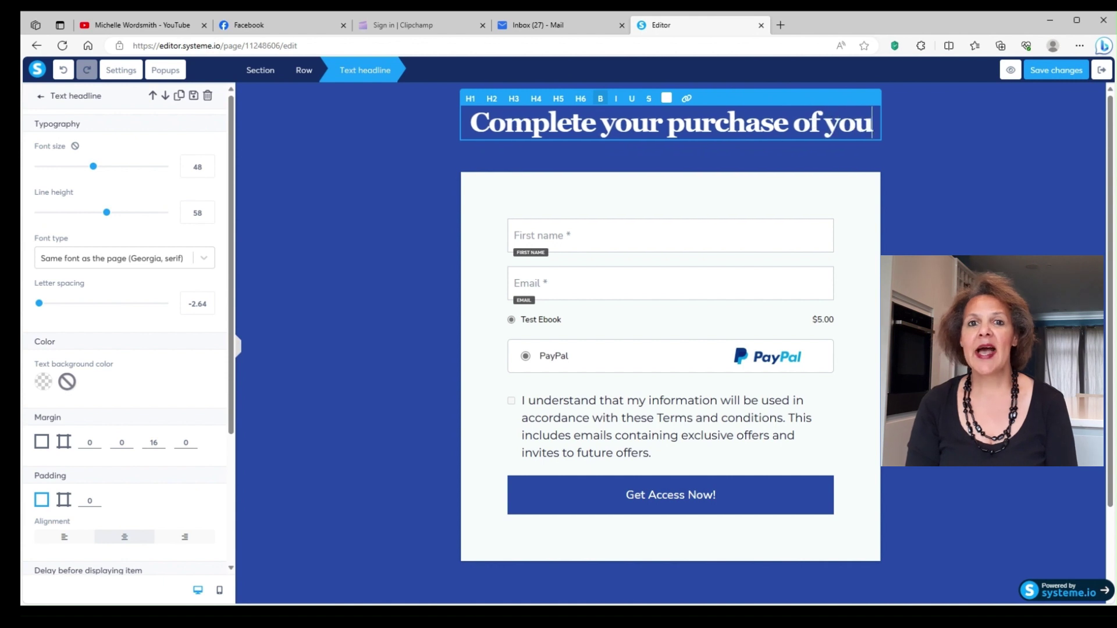
key(BackSpace)
key(BackSpace)
key(BackSpace)
key(BackSpace)
text(YOUR)
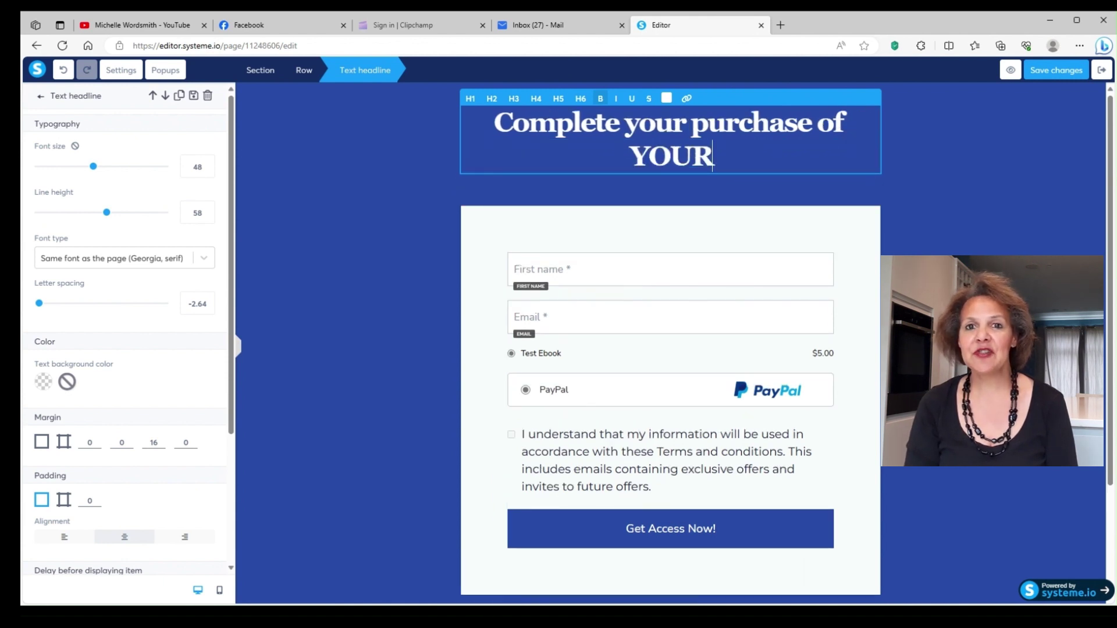
text( e)
key(BackSpace)
key(BackSpace)
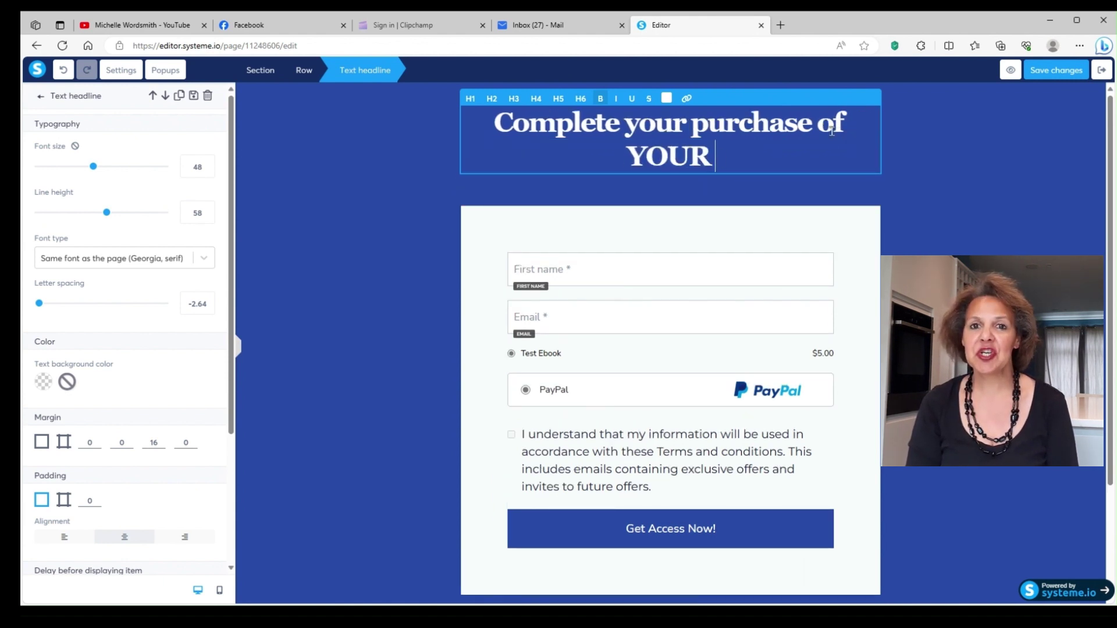
text(Ebook)
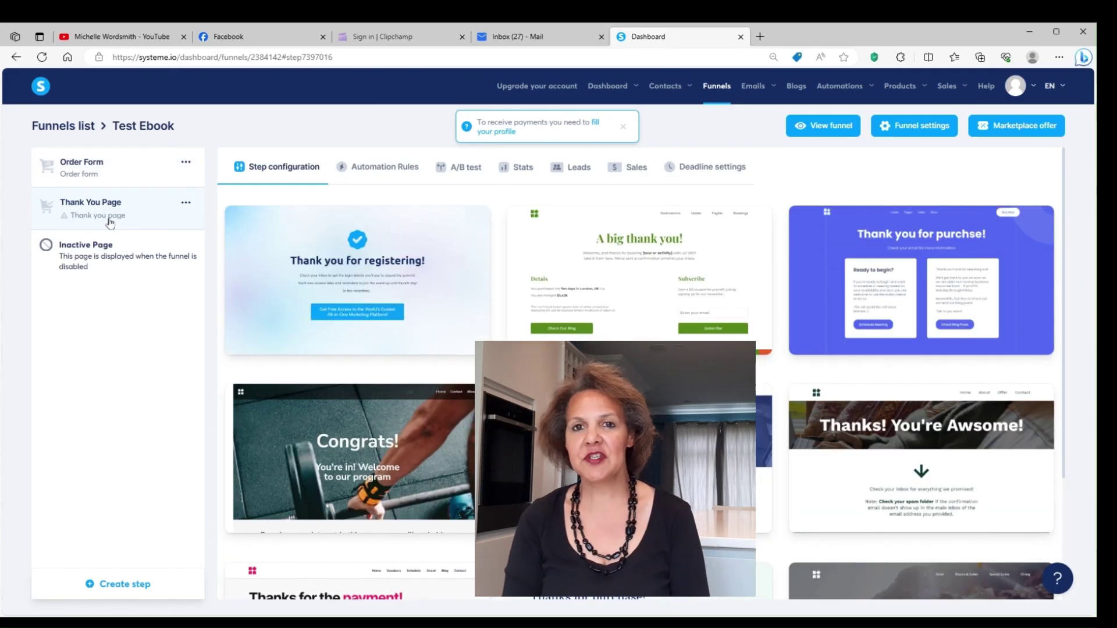
Apply the 'Thank you for registering' template to the Thank You Page step.
mouse_move(393, 258)
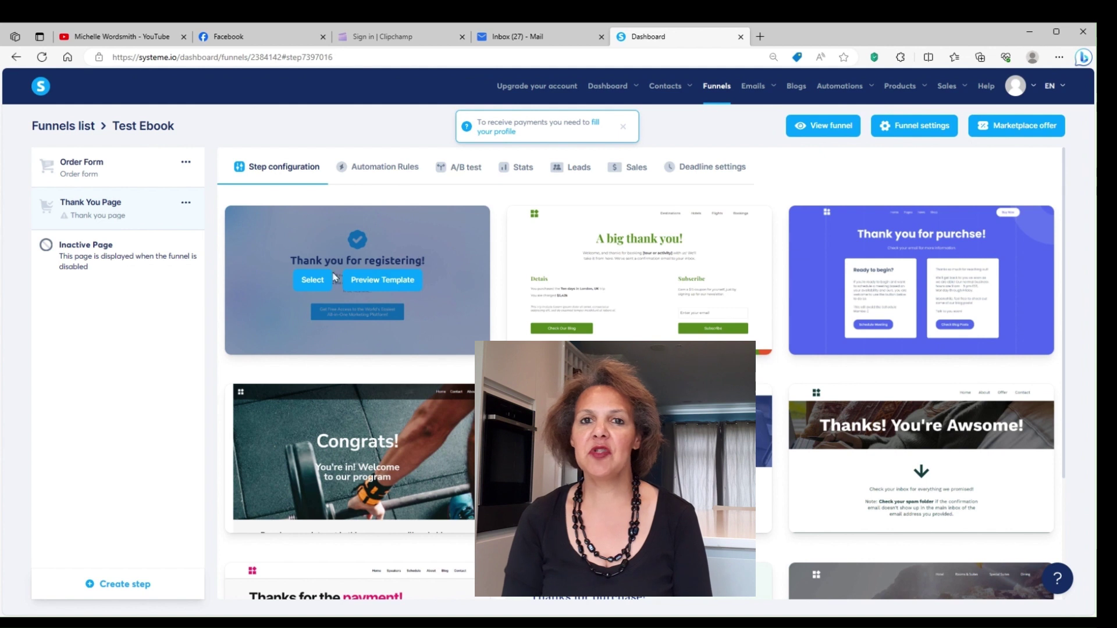
click(312, 279)
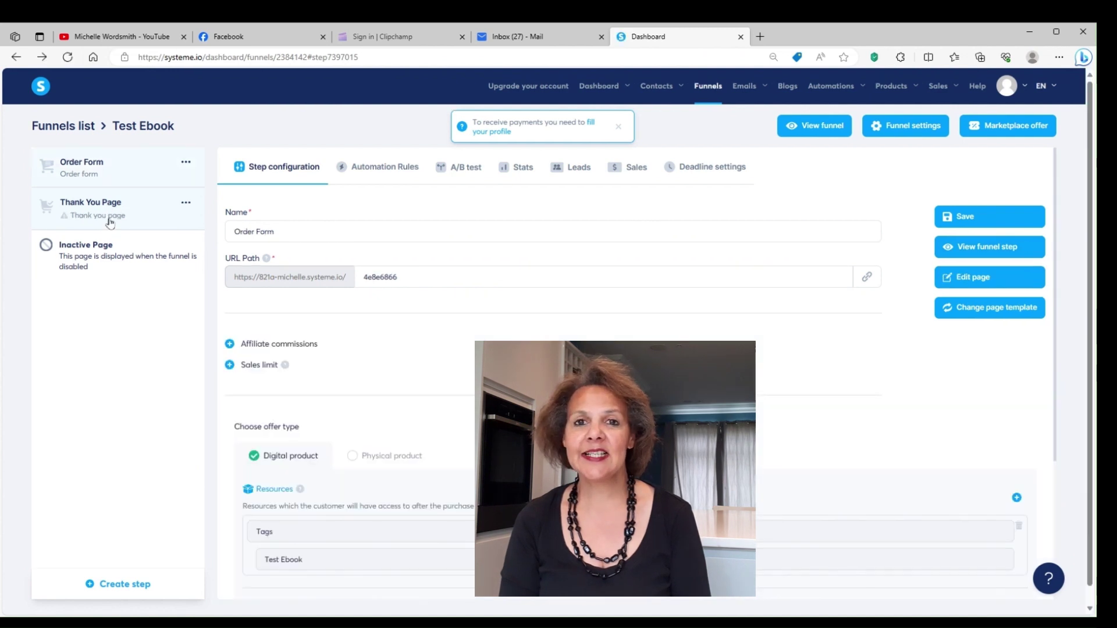
Open the Thank You Page step's settings.
click(110, 220)
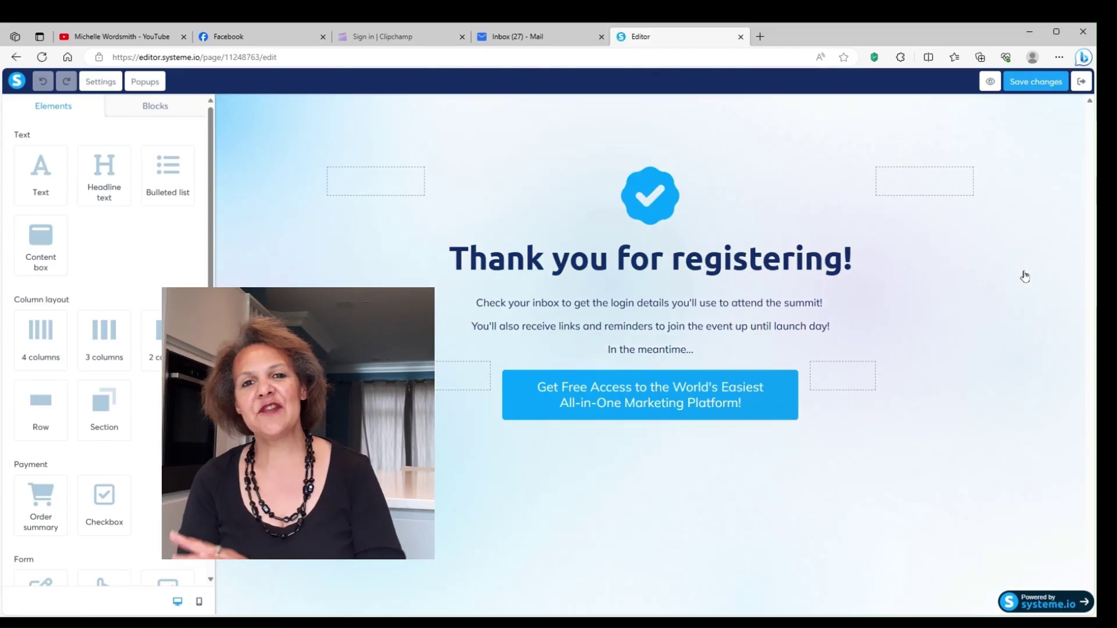
Replace 'registering' so the headline reads 'Thank you for purchasing the Ebook!'.
click(759, 251)
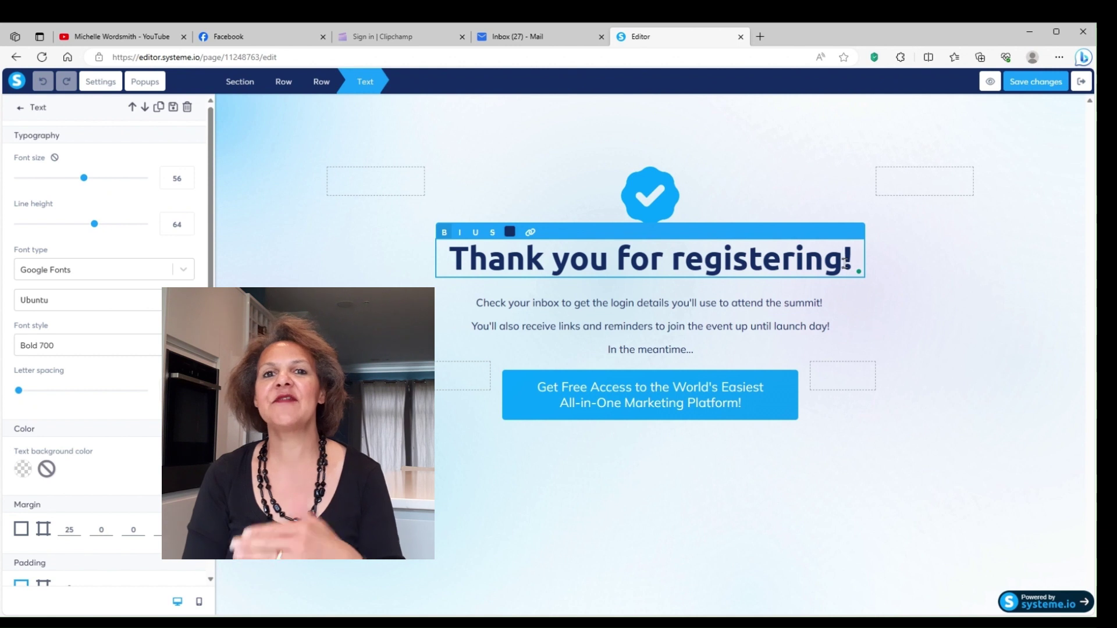
key(BackSpace)
key(BackSpace)
key(BackSpace)
key(BackSpace)
key(BackSpace)
key(BackSpace)
key(BackSpace)
key(BackSpace)
key(BackSpace)
key(BackSpace)
key(BackSpace)
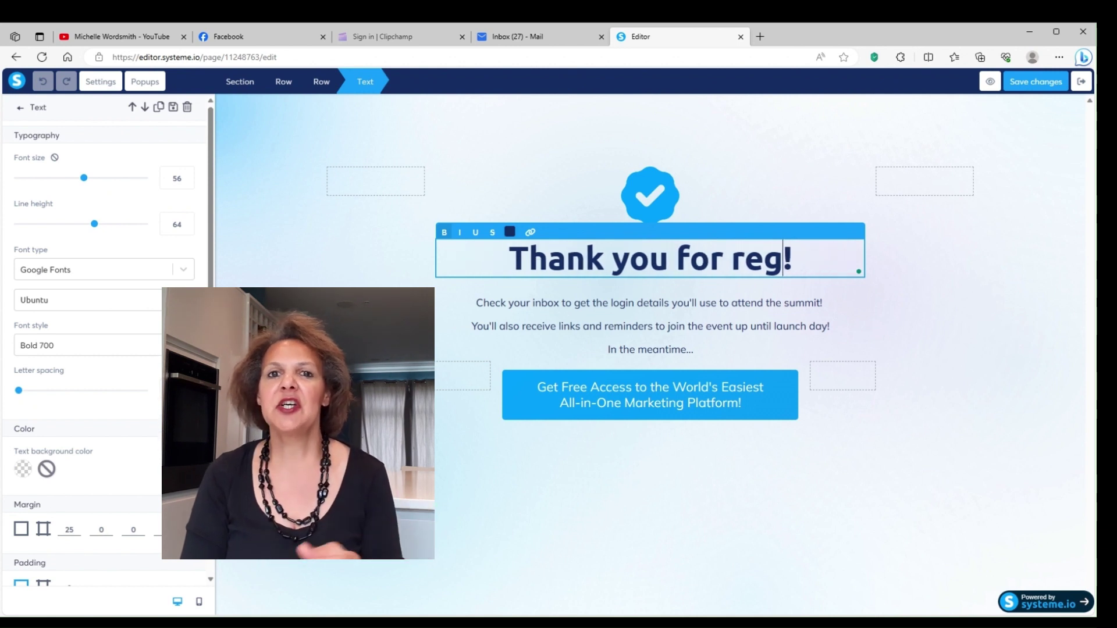
text(purchs)
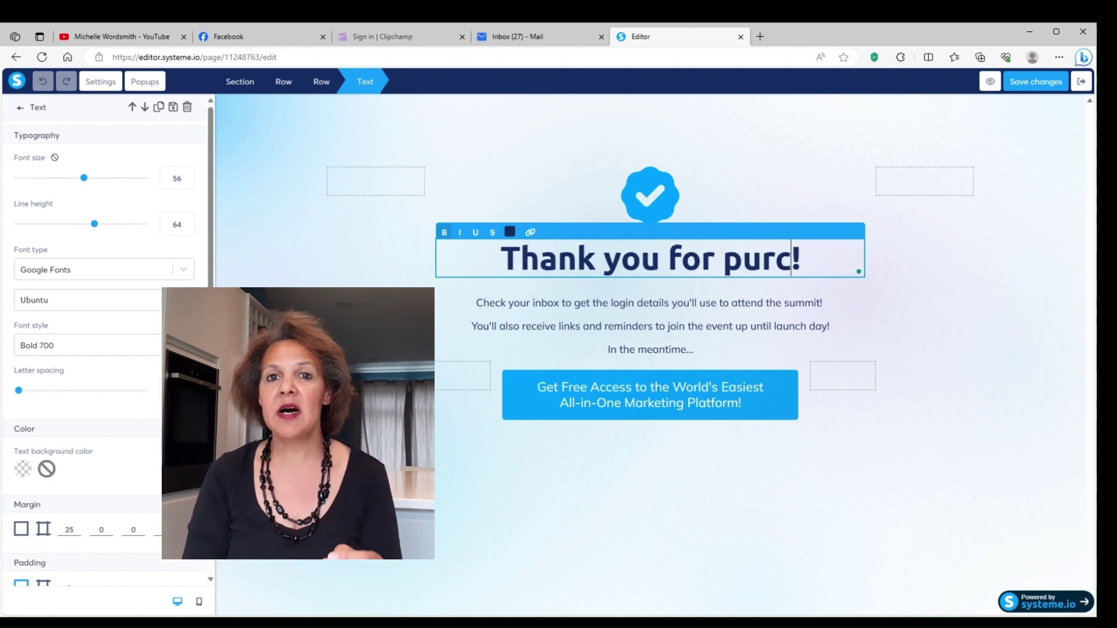
key(BackSpace)
text(asing)
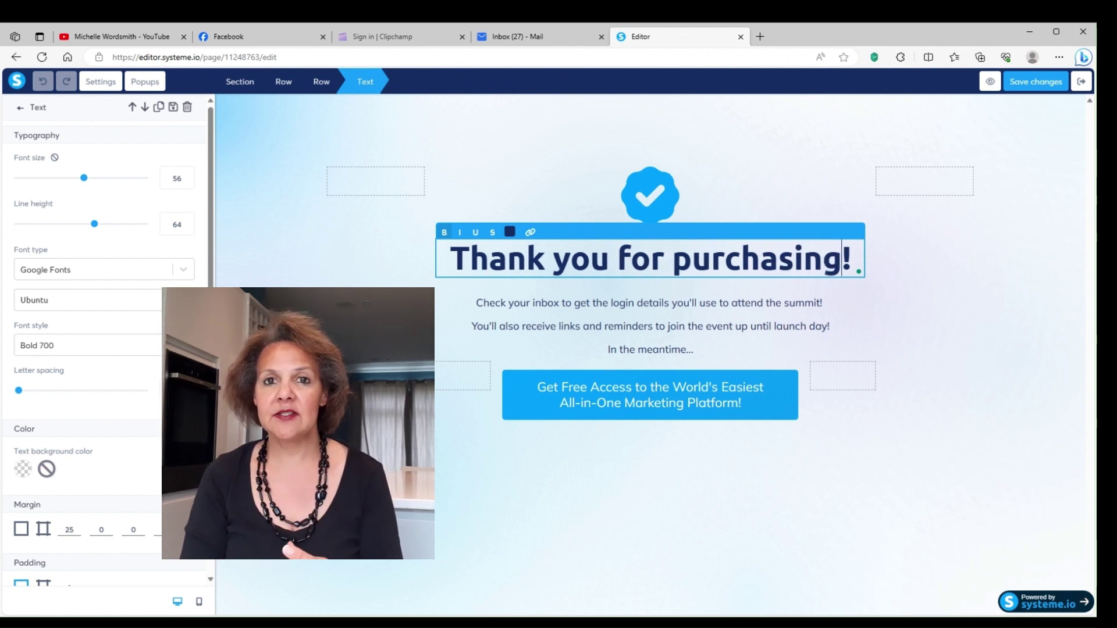
text( the )
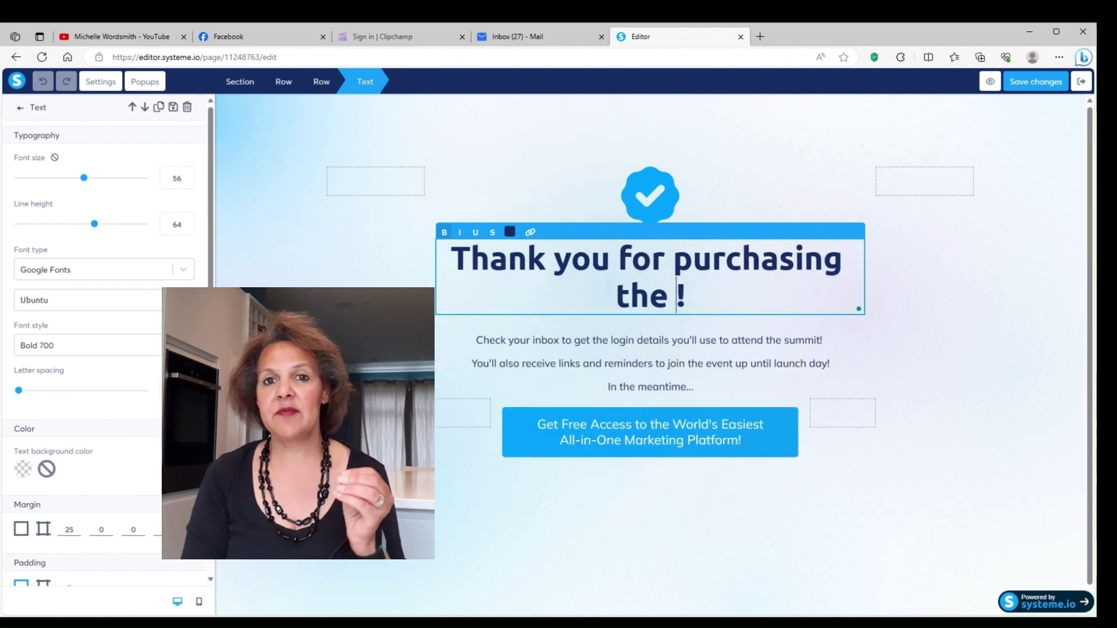
text(e)
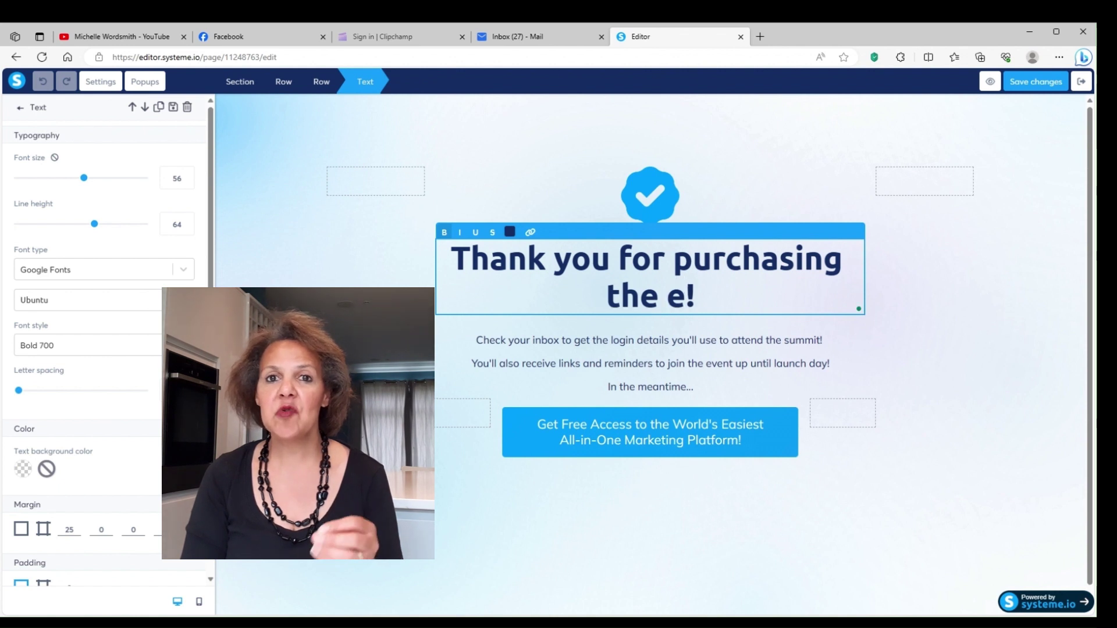
key(BackSpace)
text(Ebook)
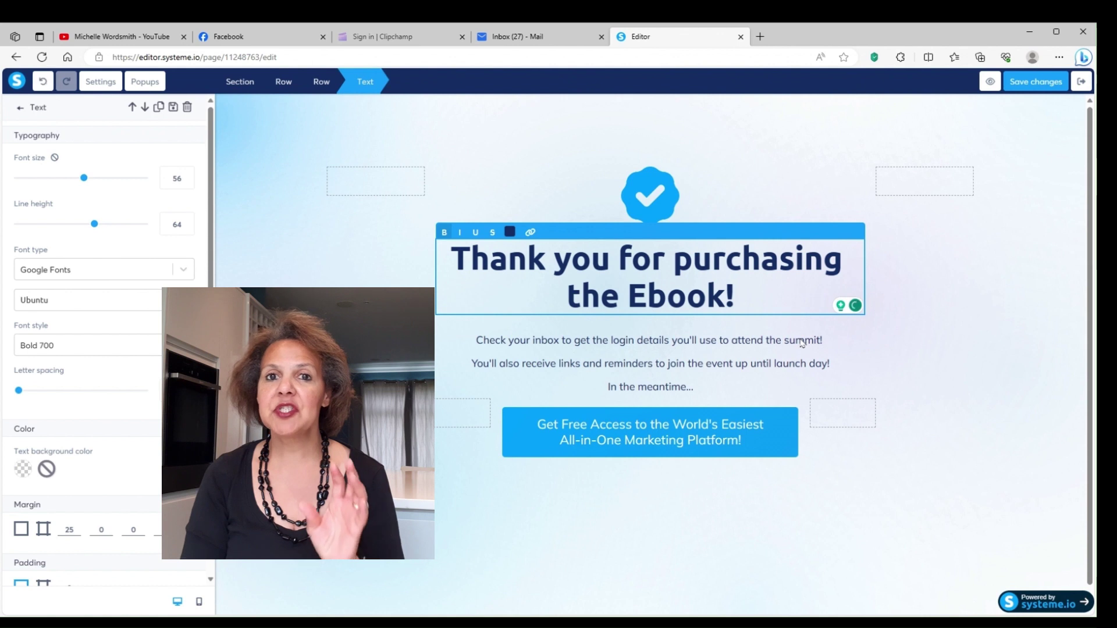
key(Escape)
Erase the old paragraph and button wording on the thank-you page.
click(835, 343)
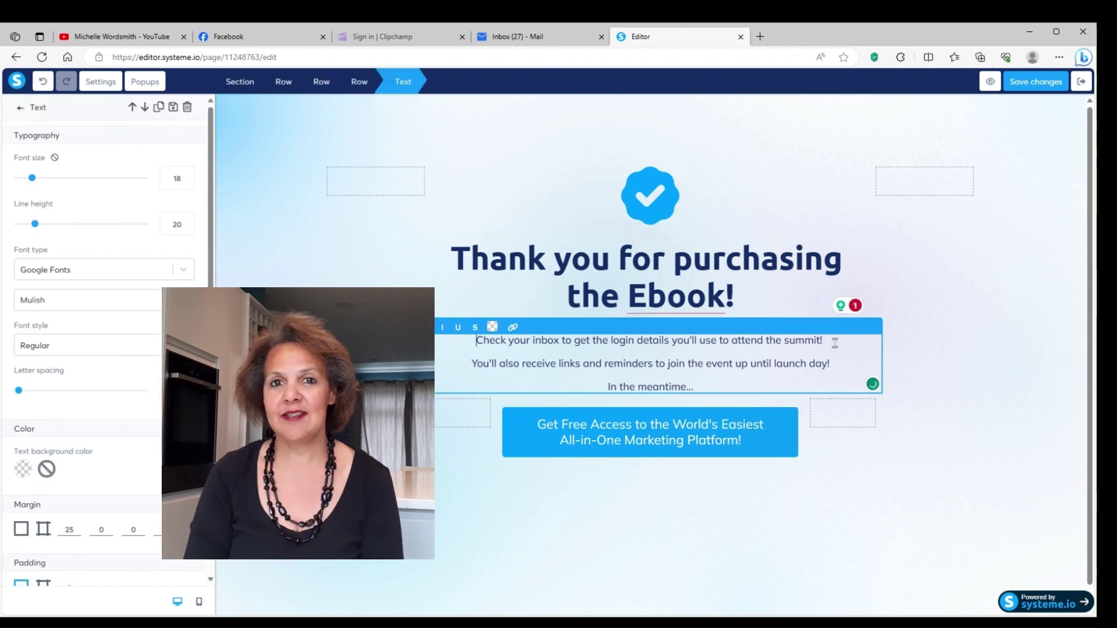
key(BackSpace)
key(BackSpace)
key(BackSpace)
key(BackSpace)
key(BackSpace)
key(BackSpace)
key(BackSpace)
key(BackSpace)
key(BackSpace)
key(BackSpace)
key(BackSpace)
key(BackSpace)
key(BackSpace)
key(BackSpace)
key(BackSpace)
key(BackSpace)
key(BackSpace)
key(BackSpace)
key(BackSpace)
key(BackSpace)
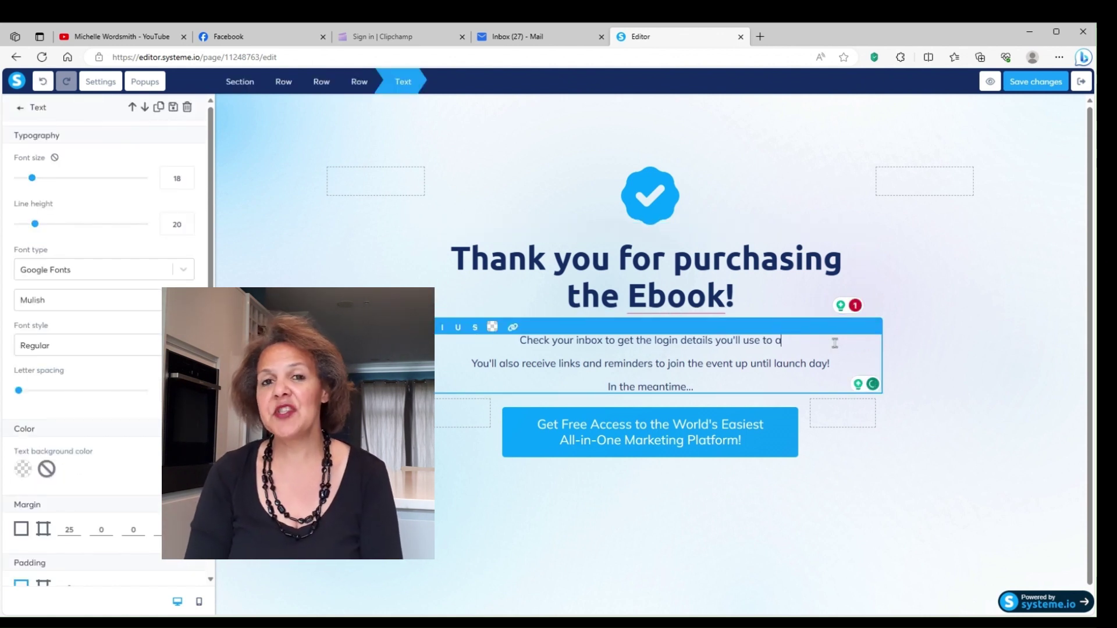
key(BackSpace)
key(BackSpace)
key(BackSpace)
key(BackSpace)
key(BackSpace)
key(BackSpace)
key(BackSpace)
key(BackSpace)
key(BackSpace)
key(BackSpace)
key(BackSpace)
key(BackSpace)
key(BackSpace)
key(BackSpace)
key(BackSpace)
key(BackSpace)
key(BackSpace)
key(BackSpace)
key(BackSpace)
key(BackSpace)
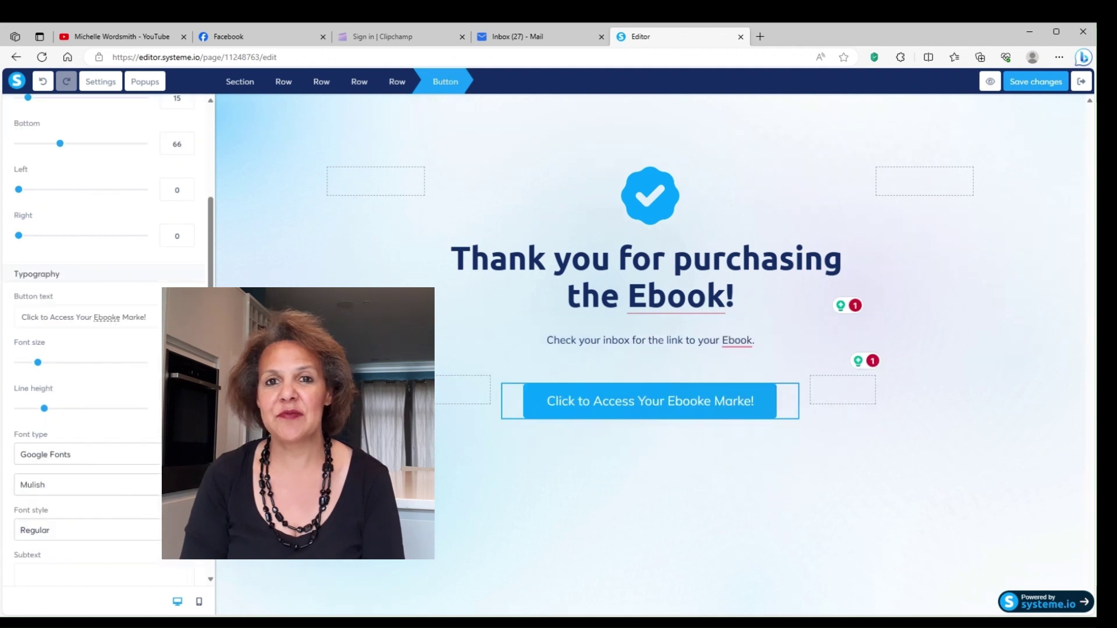
key(BackSpace)
key(BackSpace)
key(BackSpace)
key(BackSpace)
key(BackSpace)
key(BackSpace)
key(BackSpace)
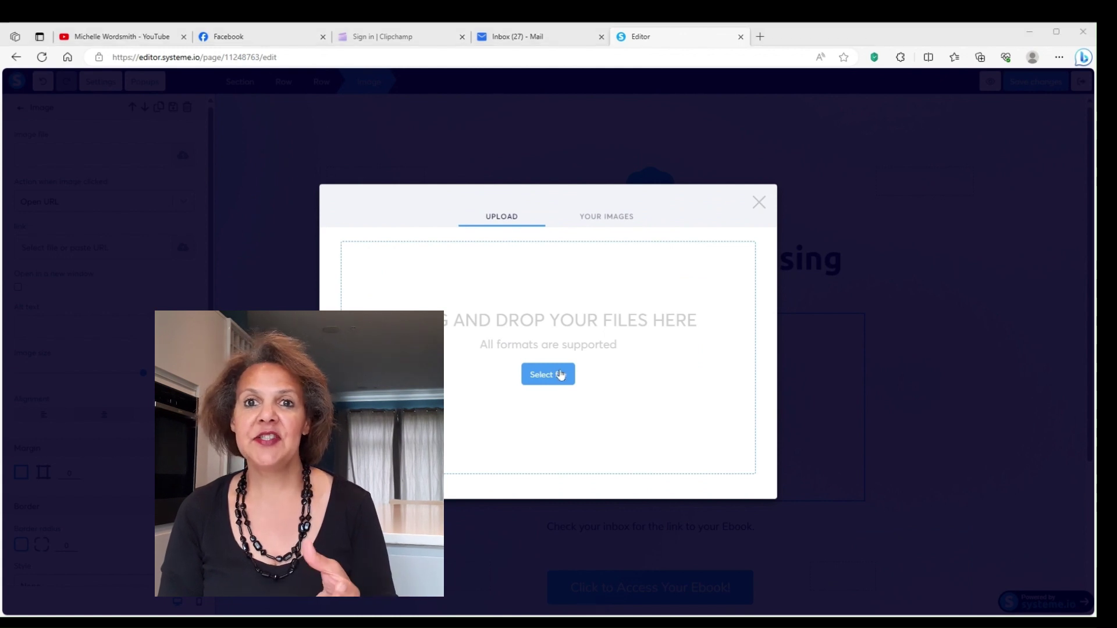
Insert ebook.png from Your Images onto the thank-you page.
click(616, 223)
click(376, 272)
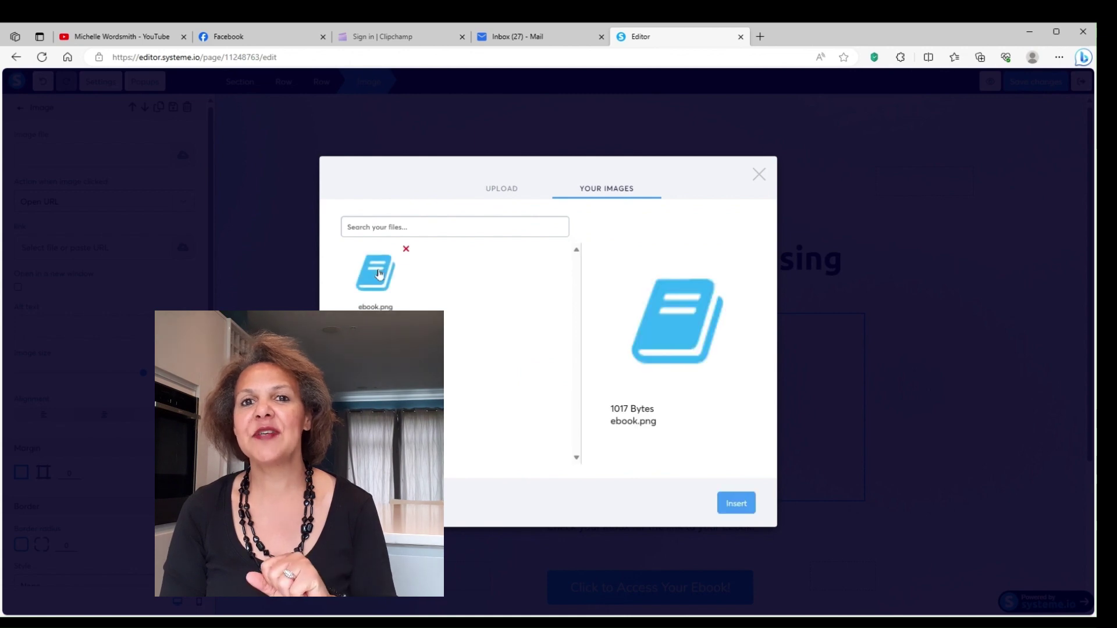
click(739, 503)
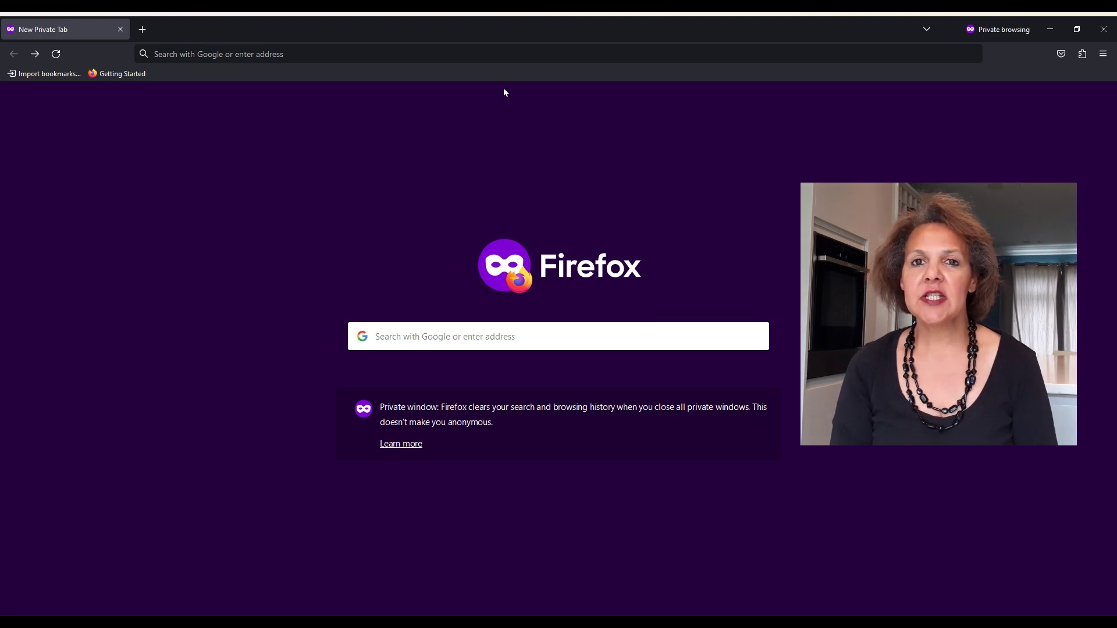
Load the copied order form URL in the Firefox private window.
click(478, 56)
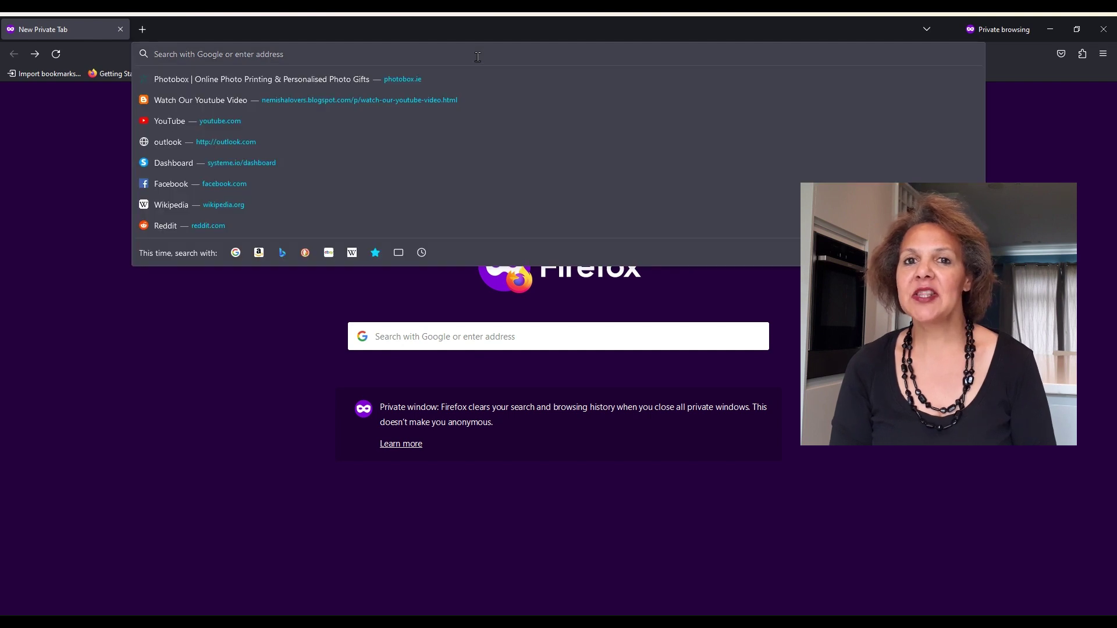
text(https://mgdwriter.systeme.io/1d9b05f1)
key(Return)
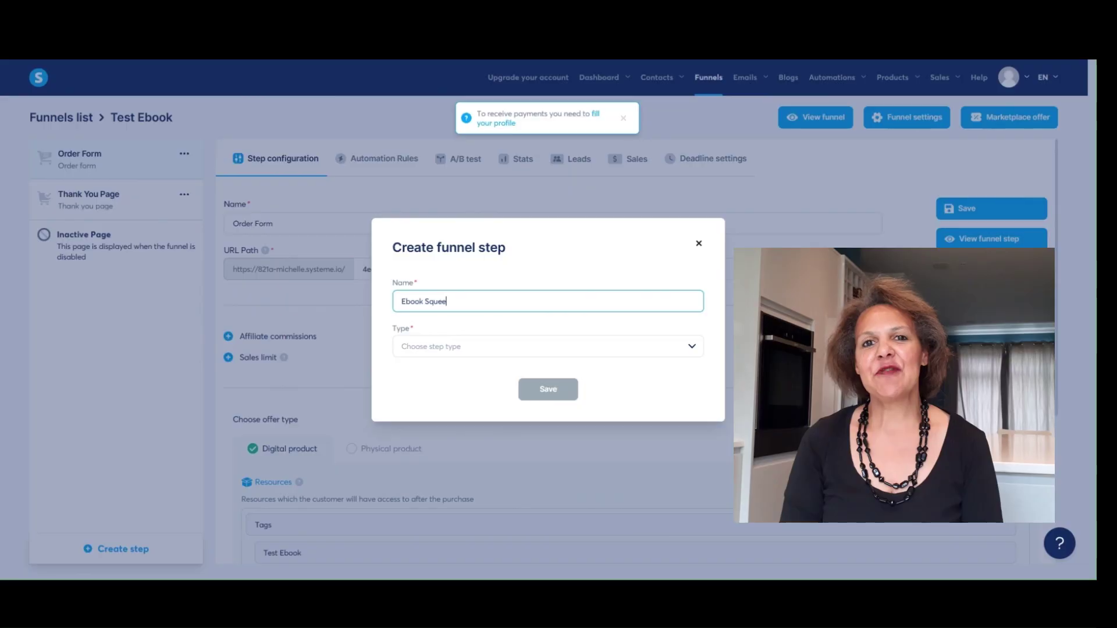
Name the new step 'Ebook Squeeze Page', set its type to Squeeze page, and save.
text(eeze Page)
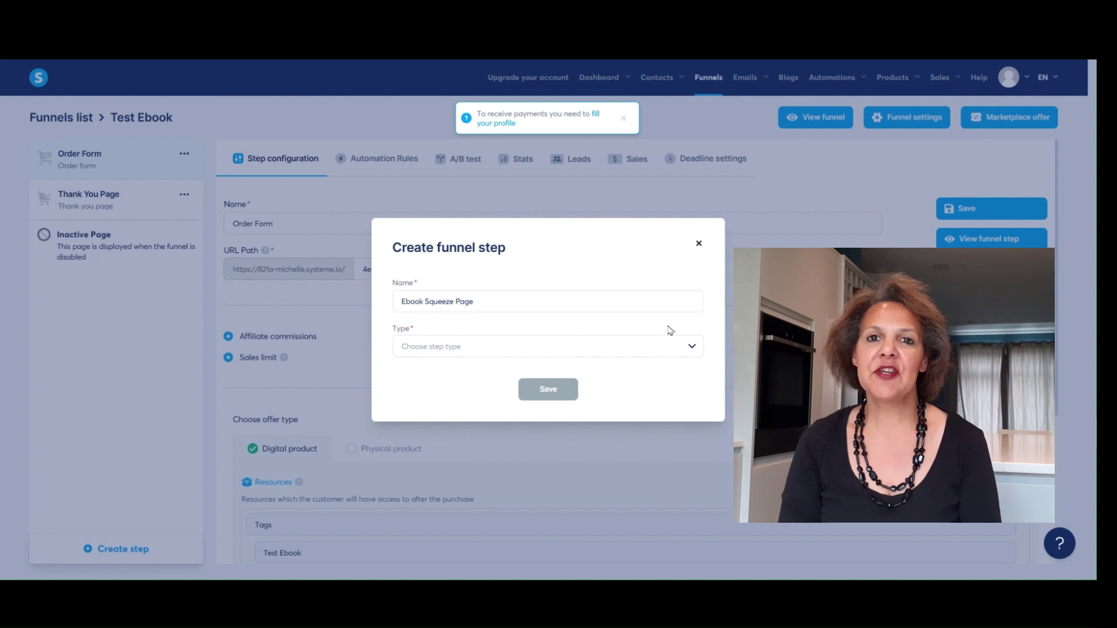
click(698, 354)
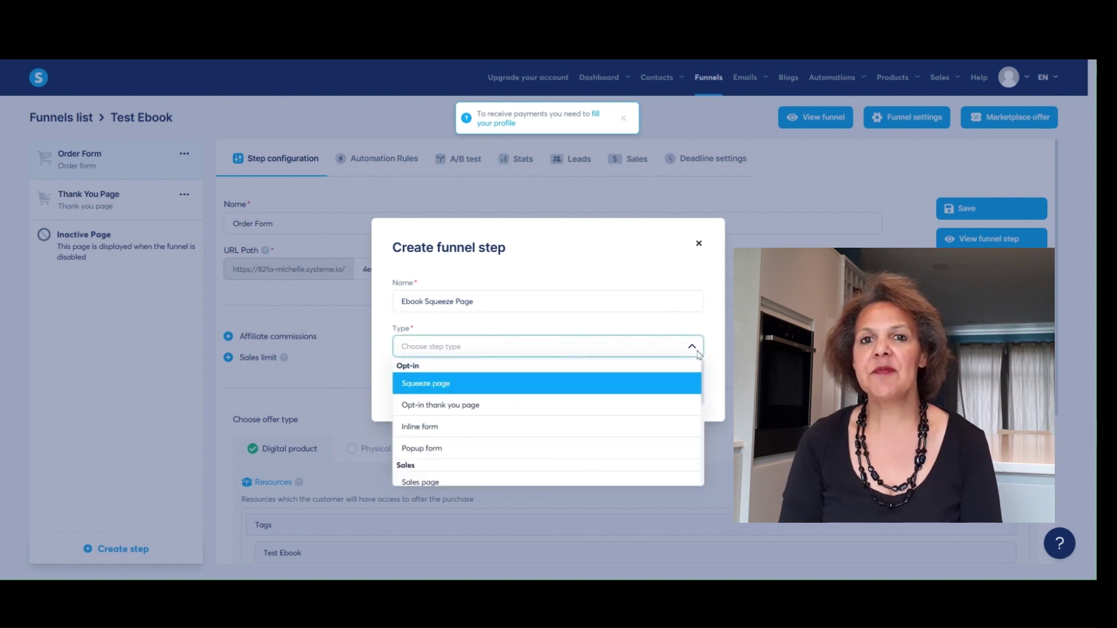
click(613, 383)
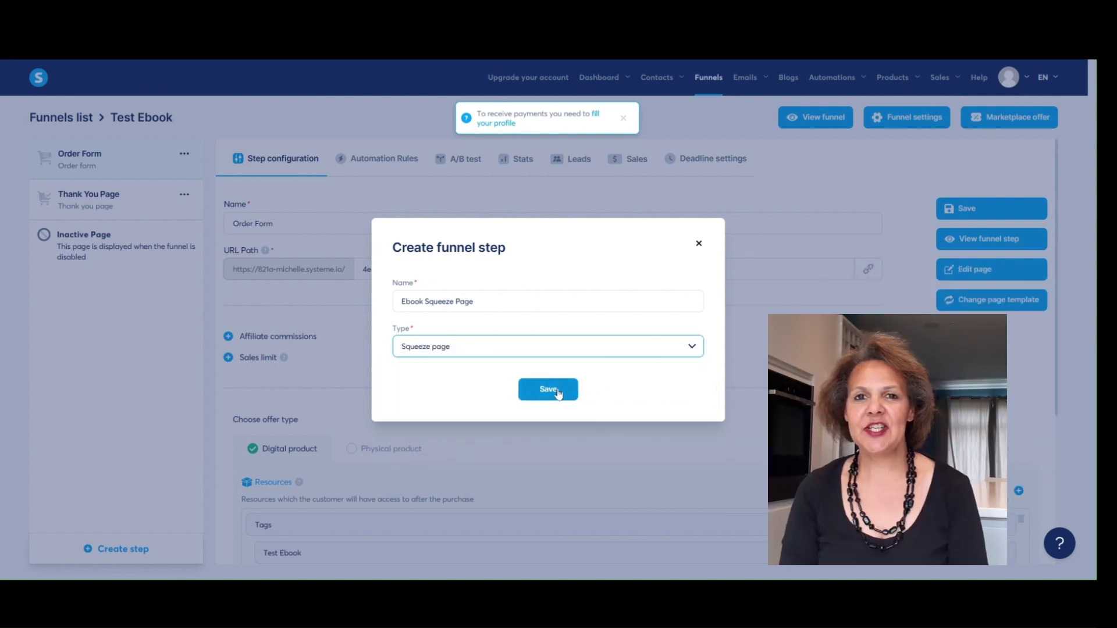
click(557, 389)
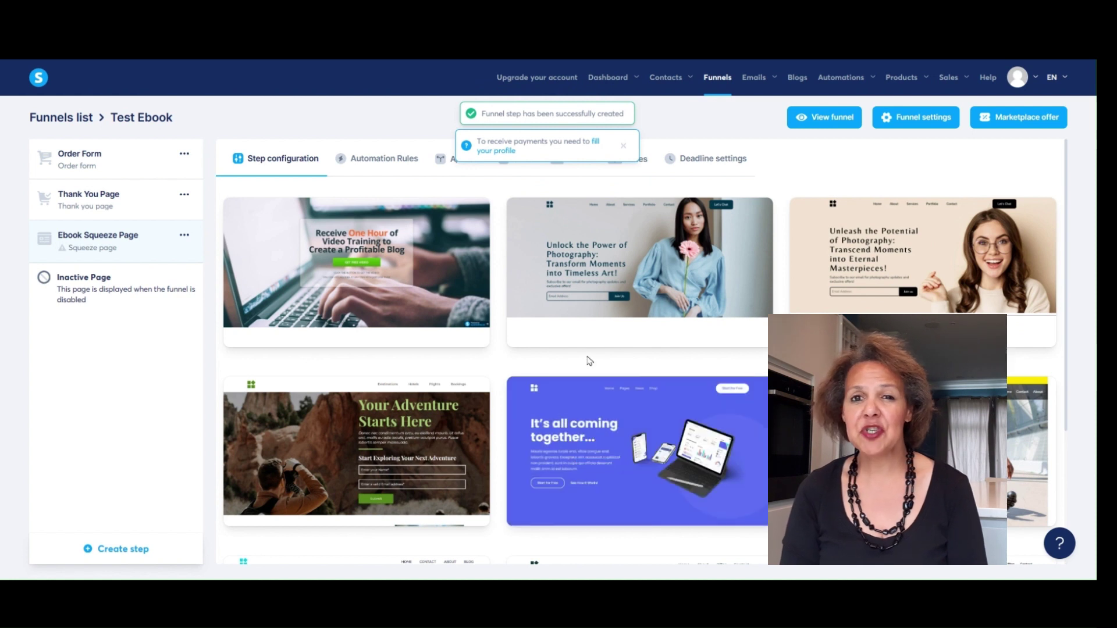
Apply the photography template, open it in the editor, and add a Video beside the headline.
mouse_move(600, 323)
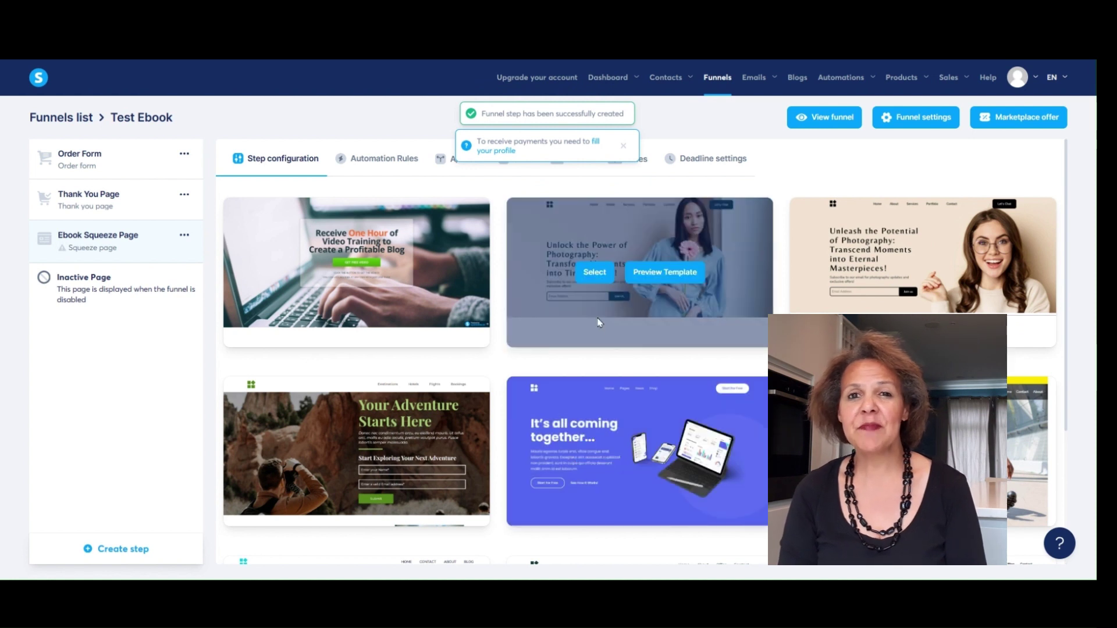
click(593, 273)
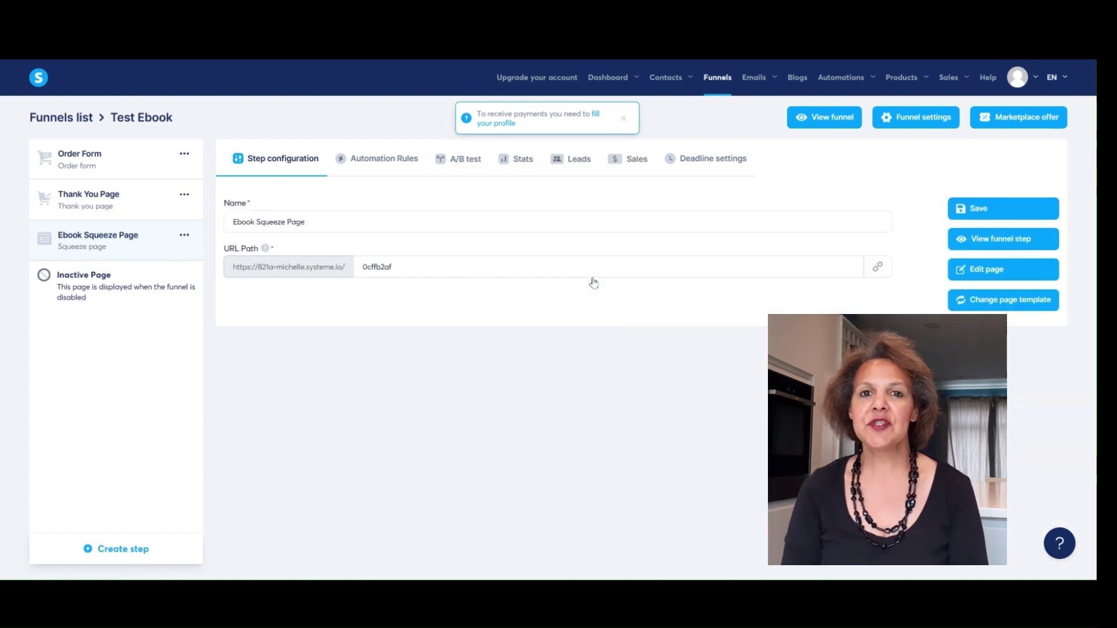
click(982, 270)
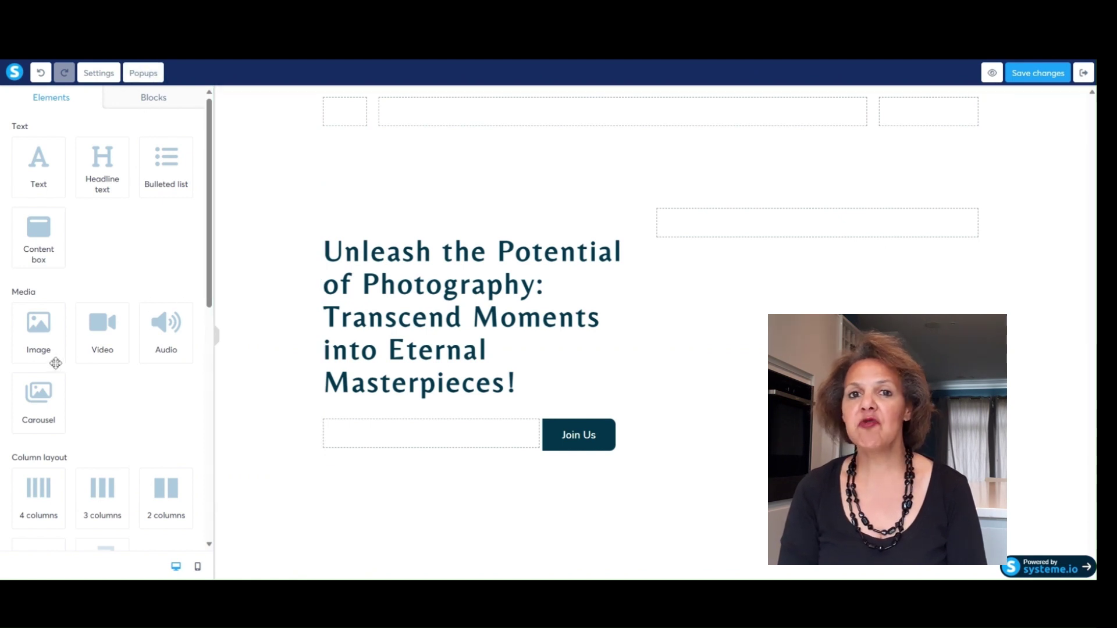
drag(113, 328, 850, 234)
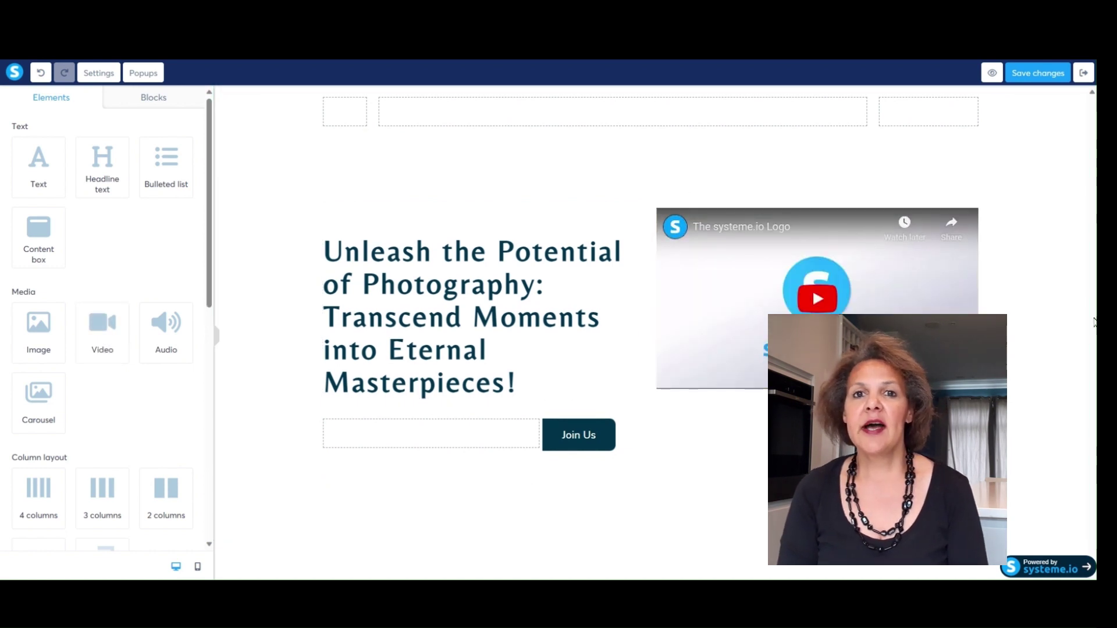
Replace the words after 'Unleash' with 'Your Earning Potential - Order the Ebook Today'.
click(466, 358)
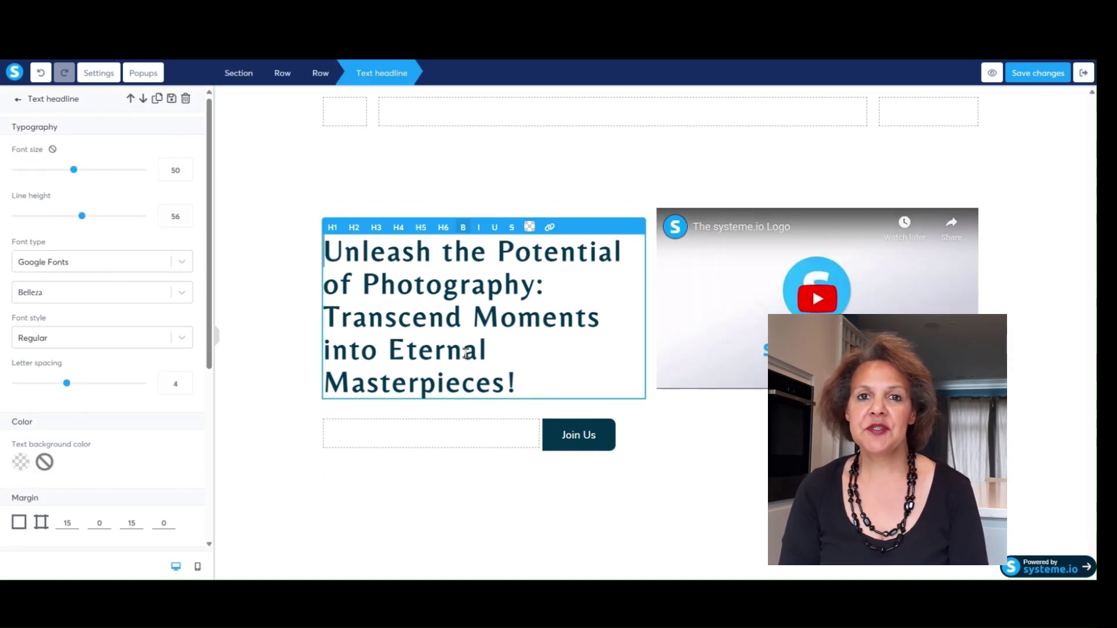
drag(499, 251, 539, 384)
key(BackSpace)
key(BackSpace)
key(BackSpace)
key(BackSpace)
key(BackSpace)
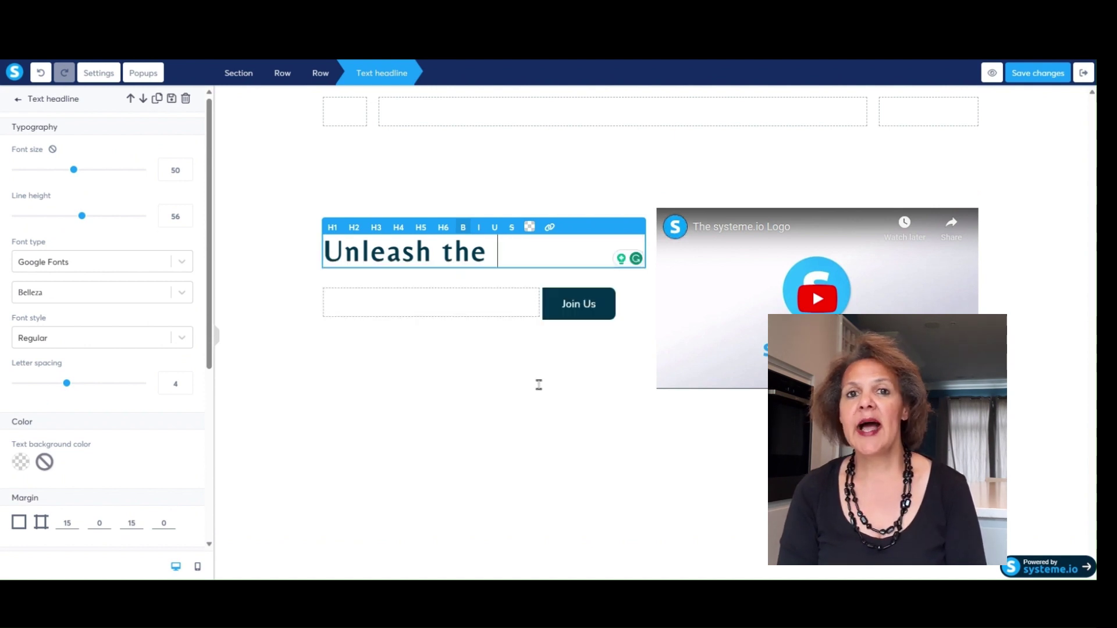
text(Your)
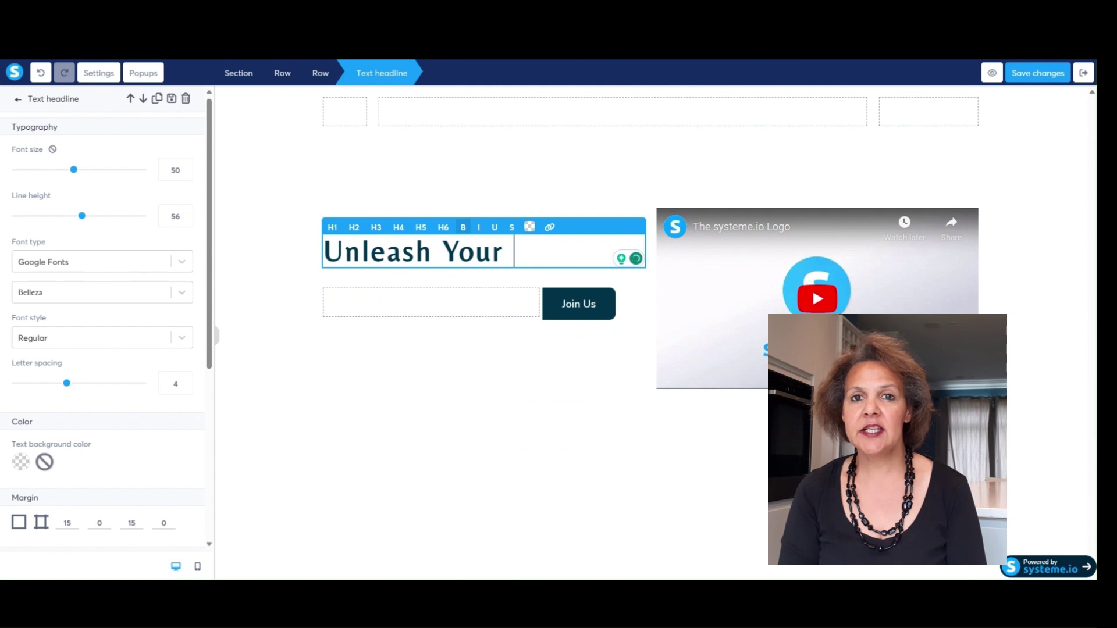
text( Earning Pote)
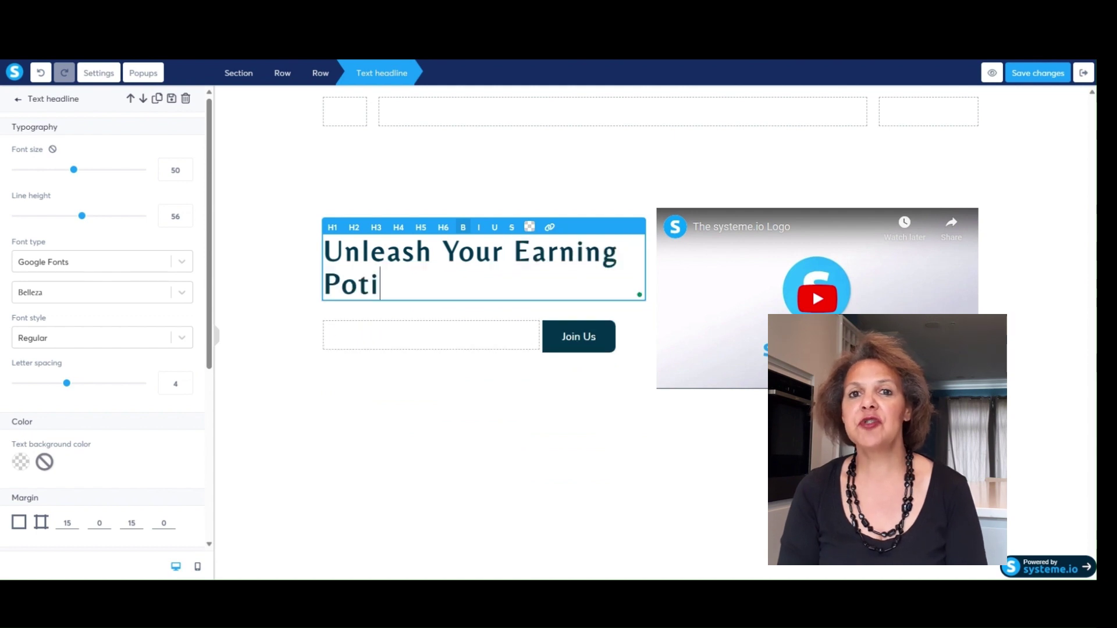
text(ntial)
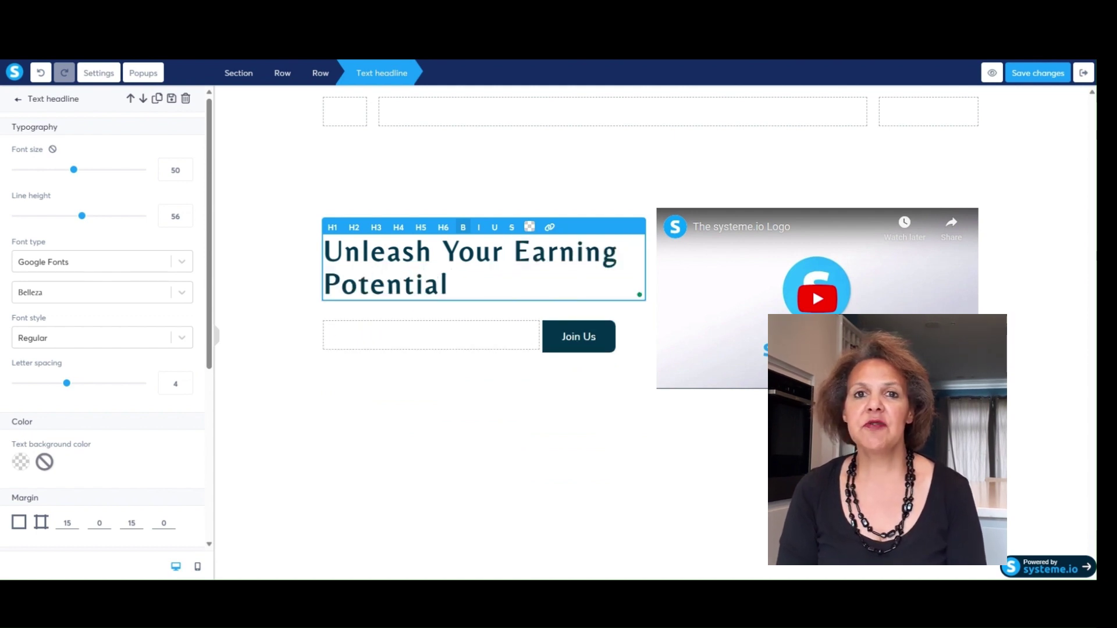
text( - Order th)
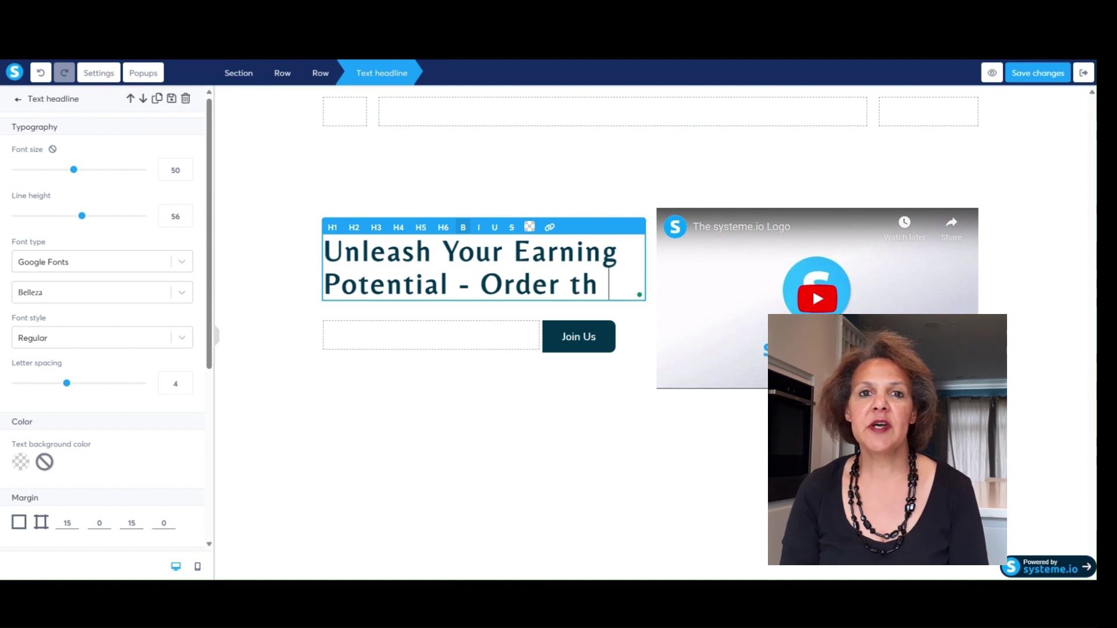
text(e Embo)
key(BackSpace)
key(BackSpace)
key(BackSpace)
text(b)
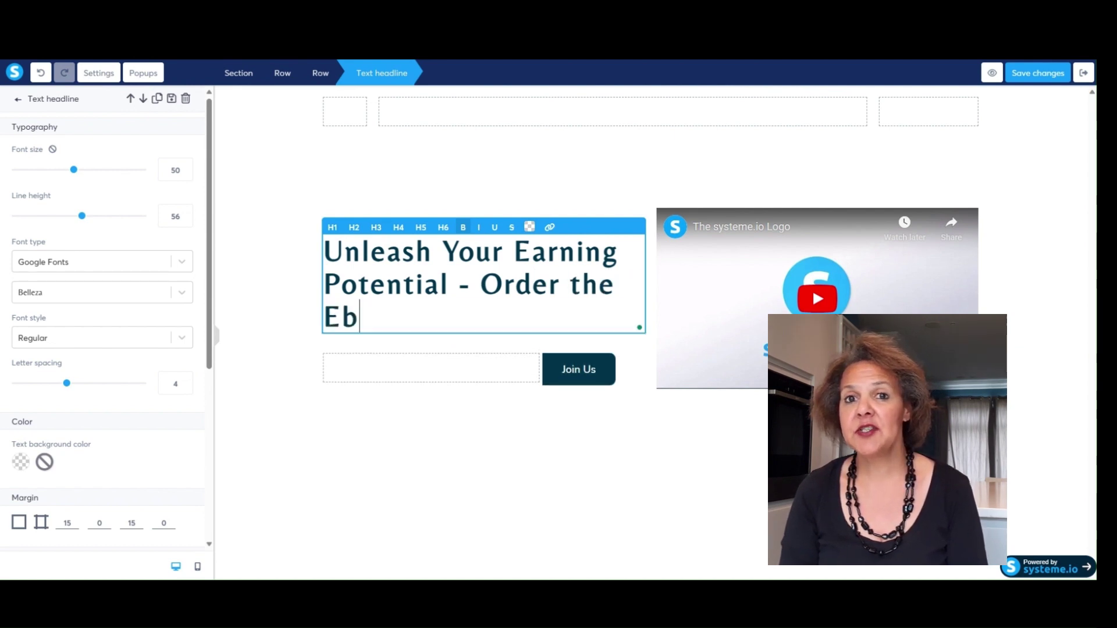
text(ook Today!)
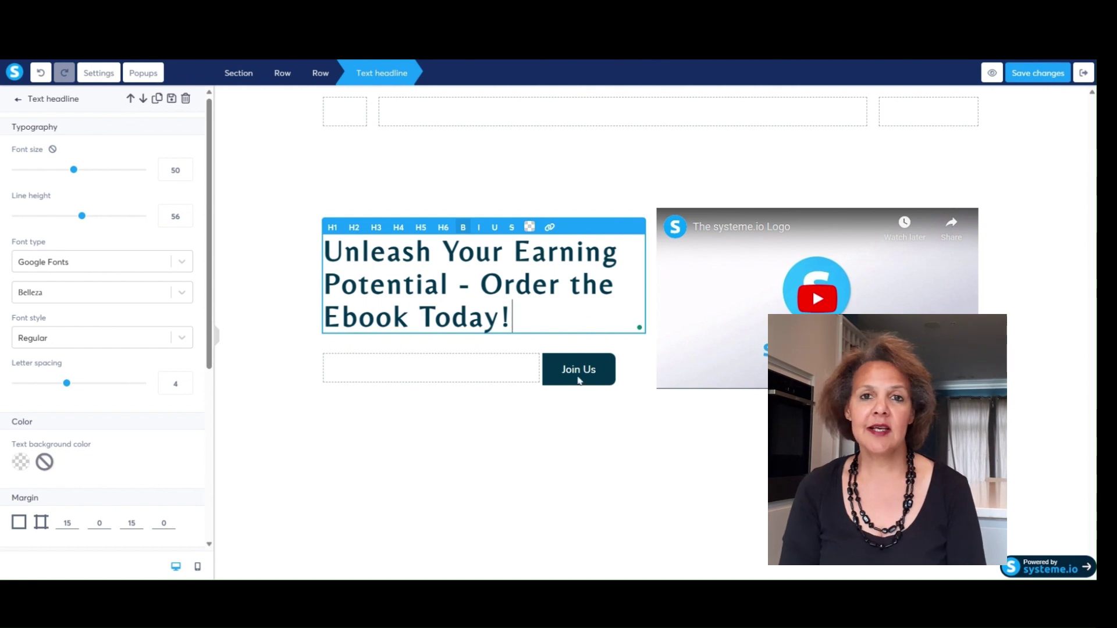
Set the Join Us button's action to Open URL with the pasted funnel page URL.
click(579, 380)
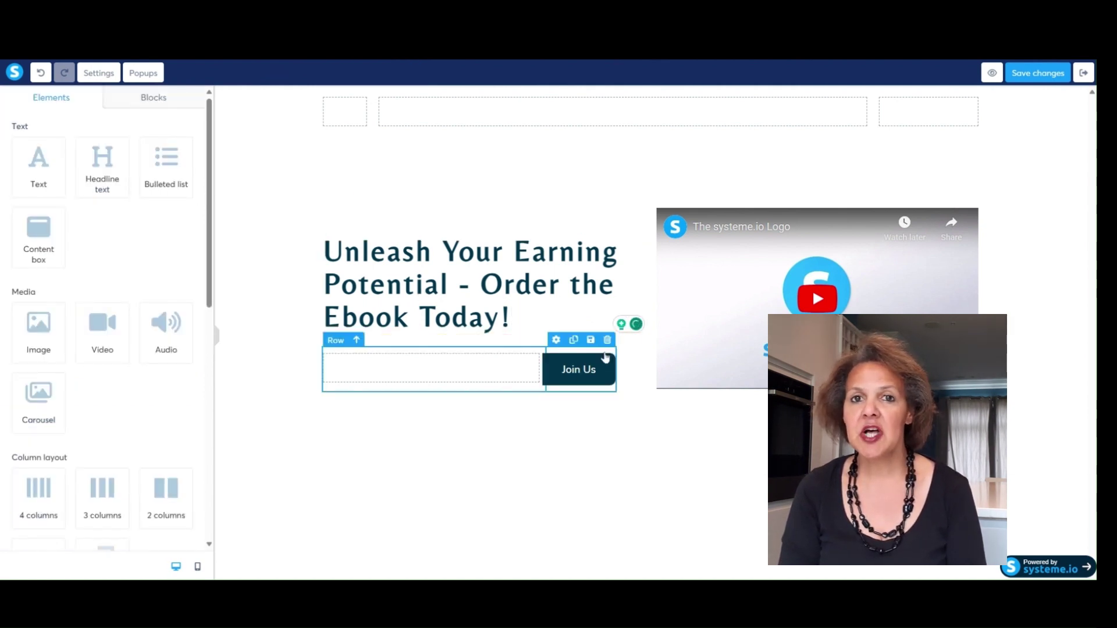
click(590, 371)
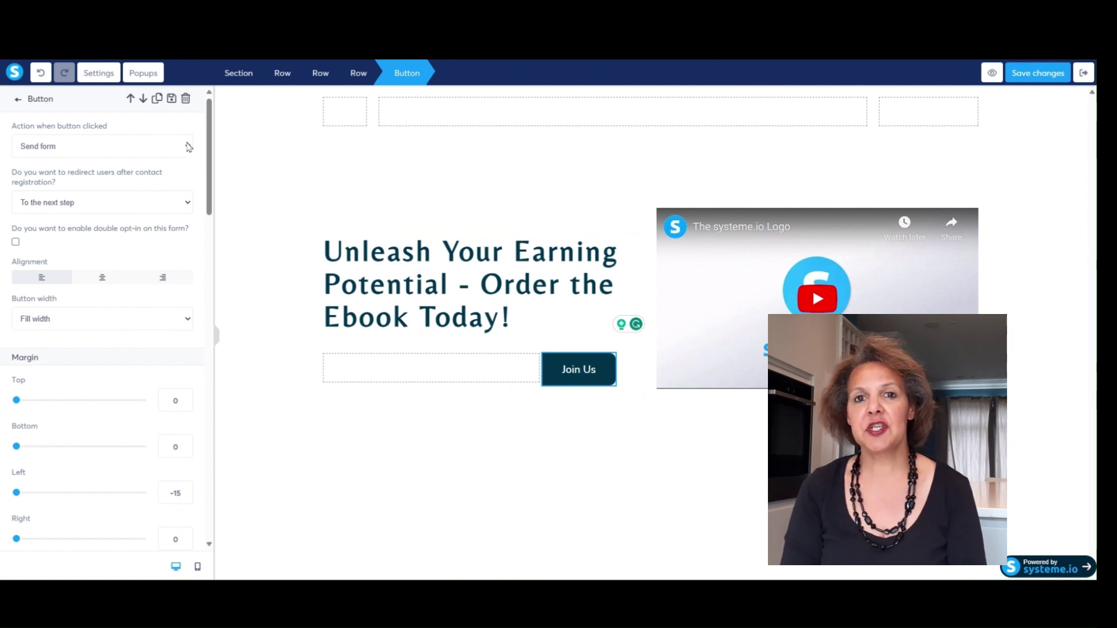
click(150, 165)
click(127, 196)
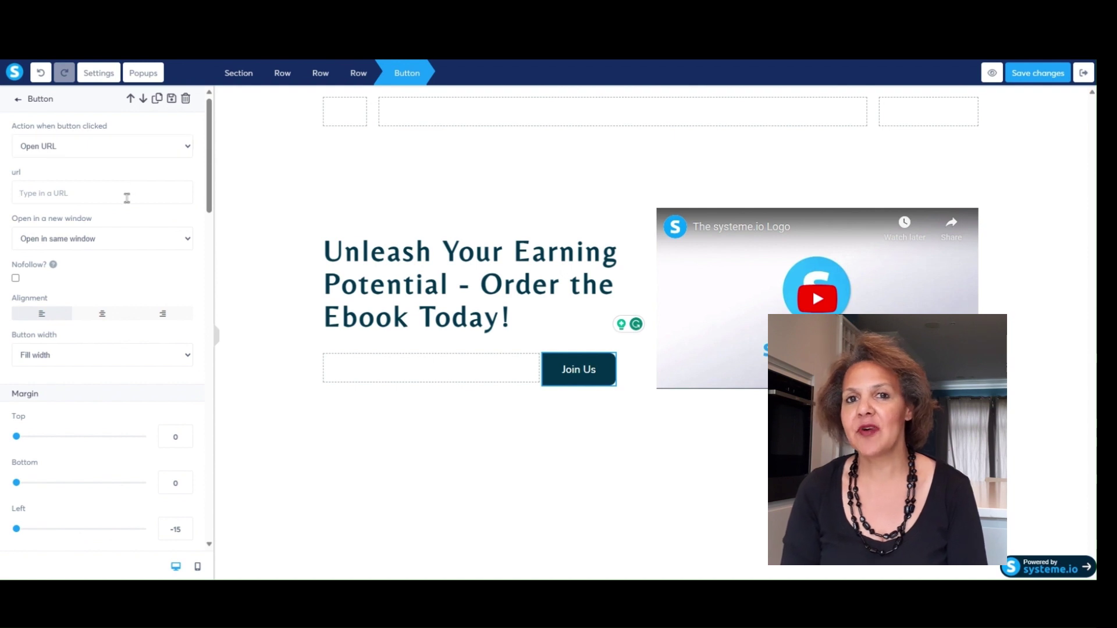
text(https://821a-michelle.systeme.io/bf40bf67)
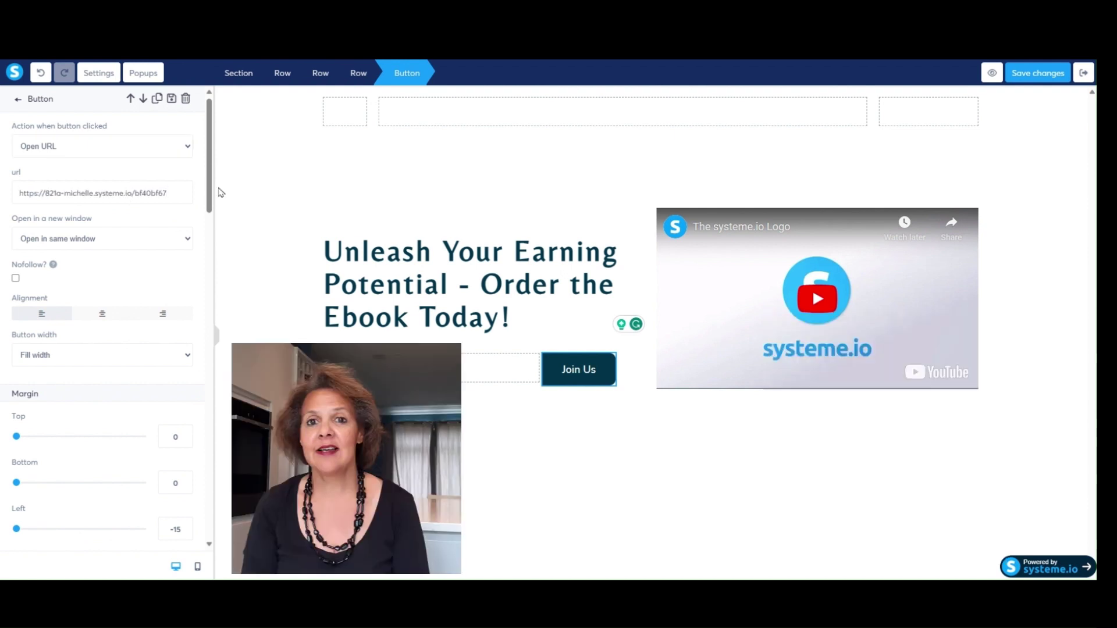
drag(211, 202, 212, 285)
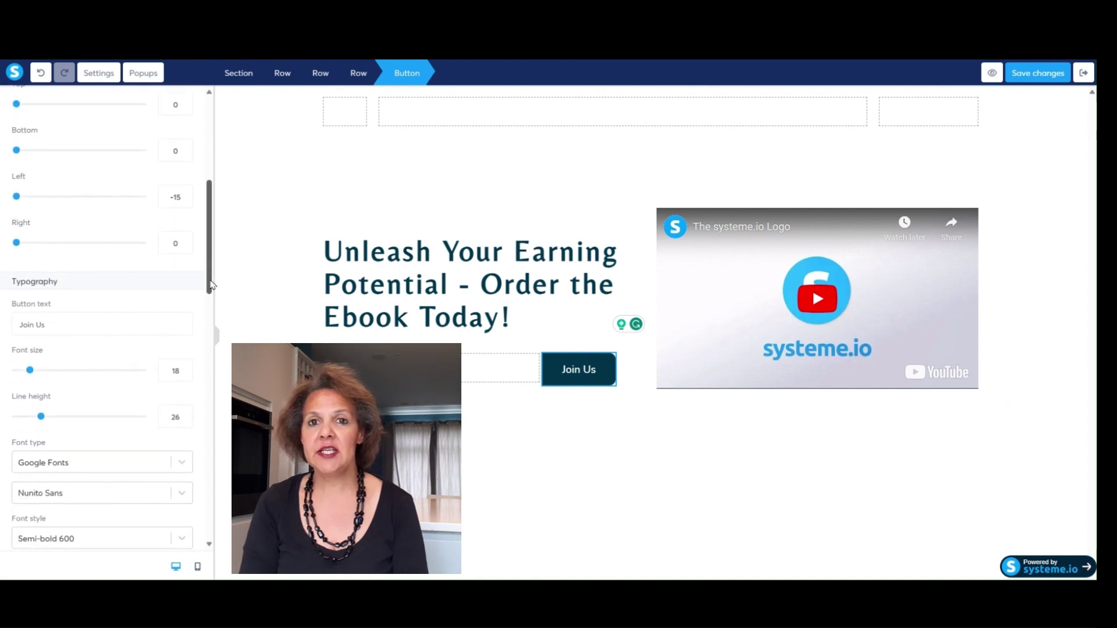
Relabel the button 'Click Here to Order' and save the squeeze page.
click(74, 322)
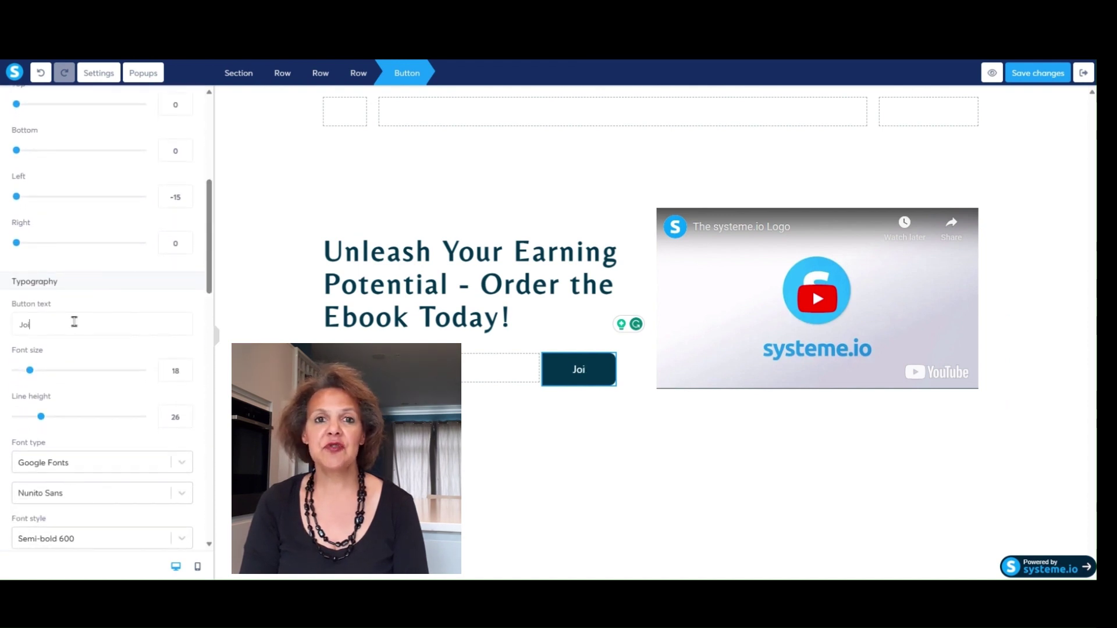
key(BackSpace)
key(BackSpace)
key(BackSpace)
text(Cl)
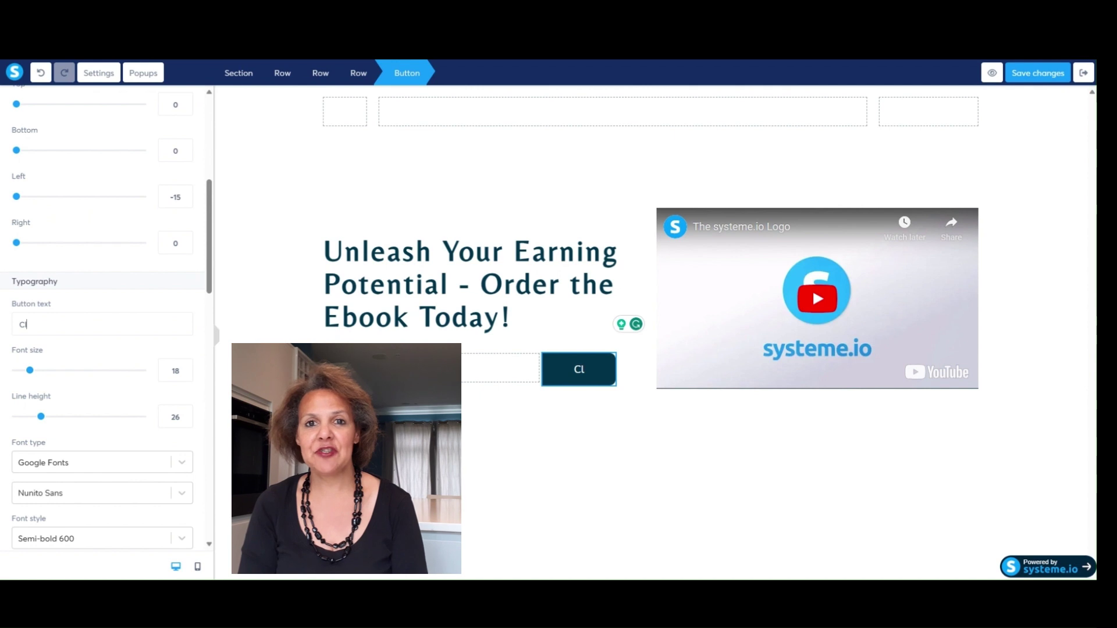
text(ick Here to Order)
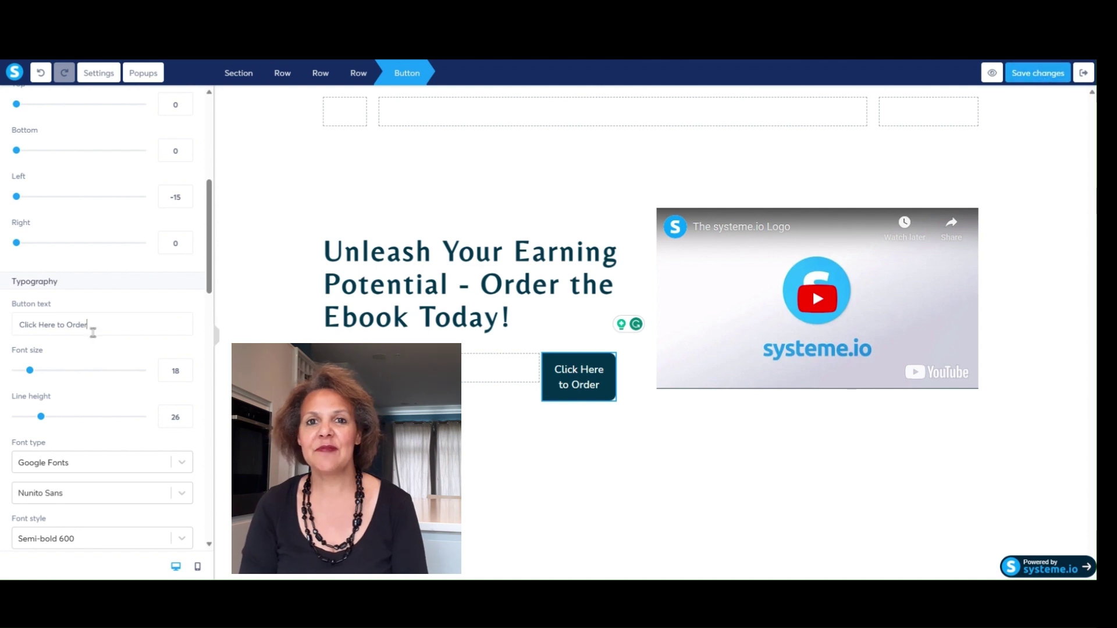
click(1042, 73)
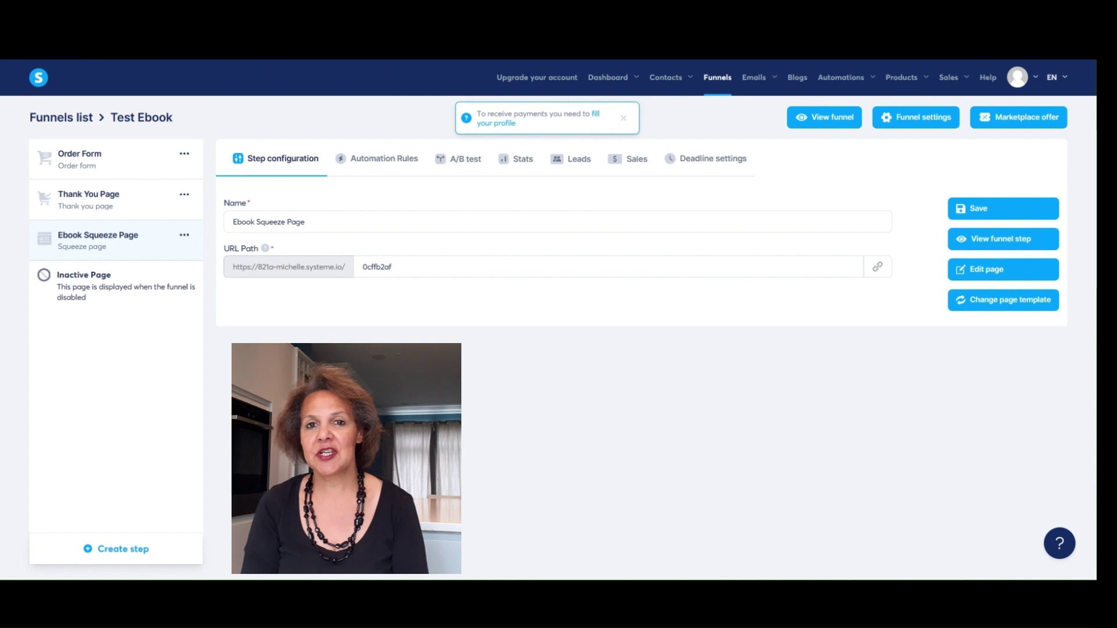
Drag the Ebook Squeeze Page step to the top of the Test Ebook funnel's step list.
drag(96, 226, 92, 141)
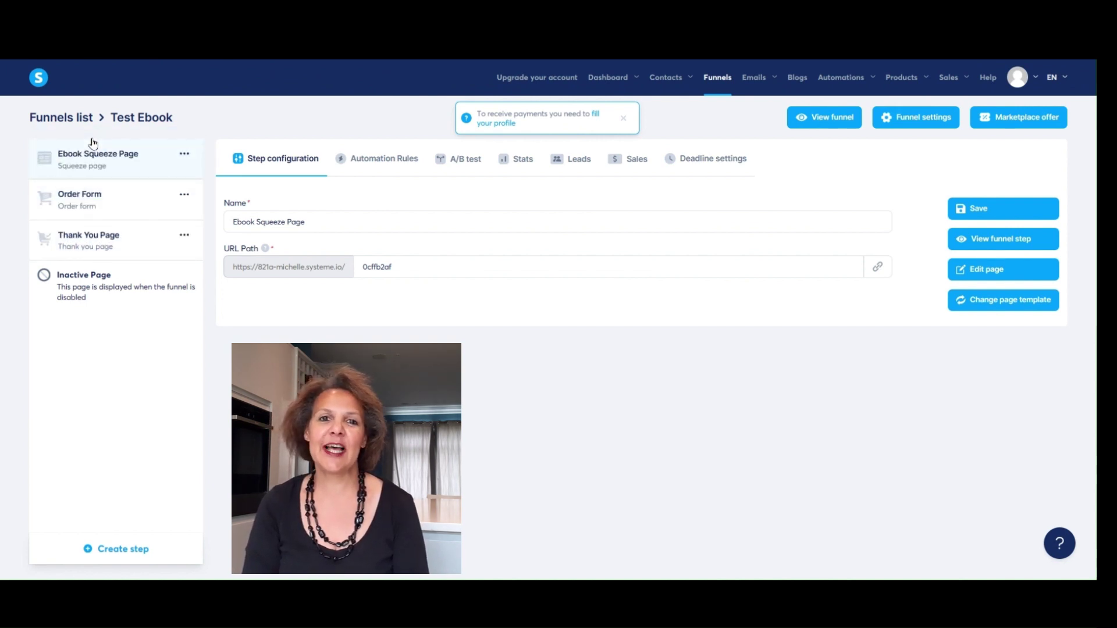